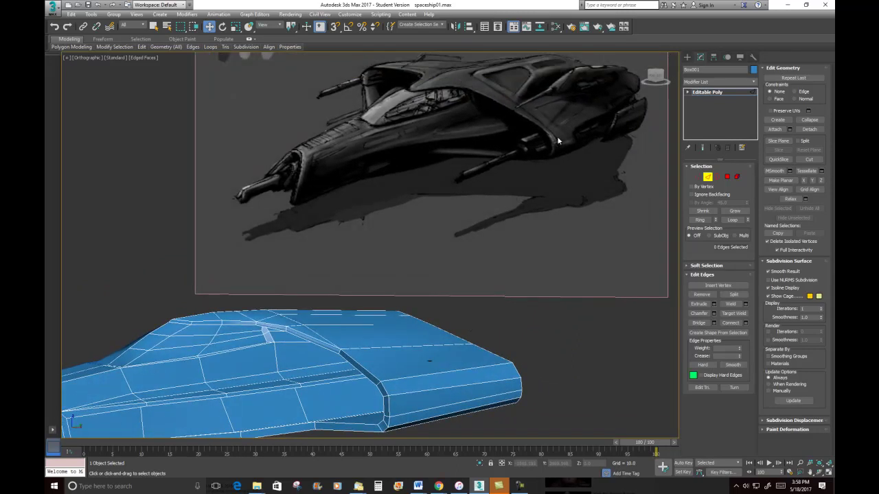
Select the ring of lengthwise edges on the rear hull, excluding the upper ones, leaving those from the canopy's rear corner downward
alt+middle_drag(412, 347, 392, 197)
scroll(387, 214, up, 2)
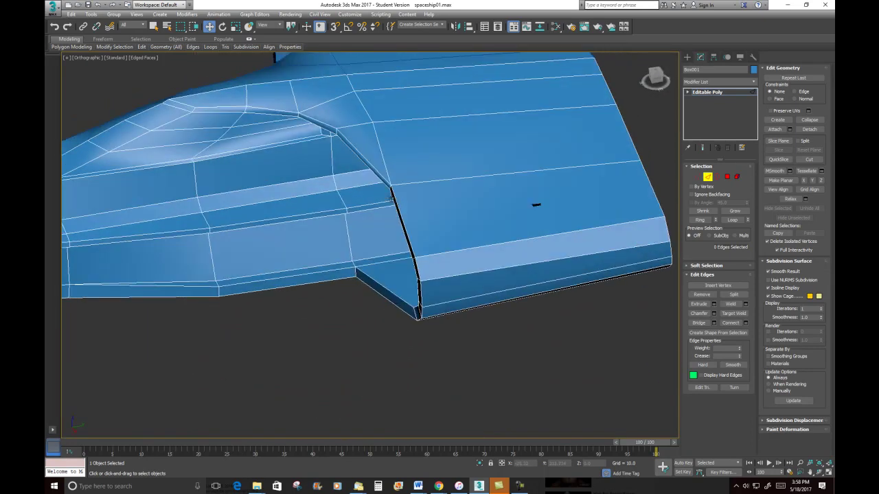
click(727, 176)
click(363, 140)
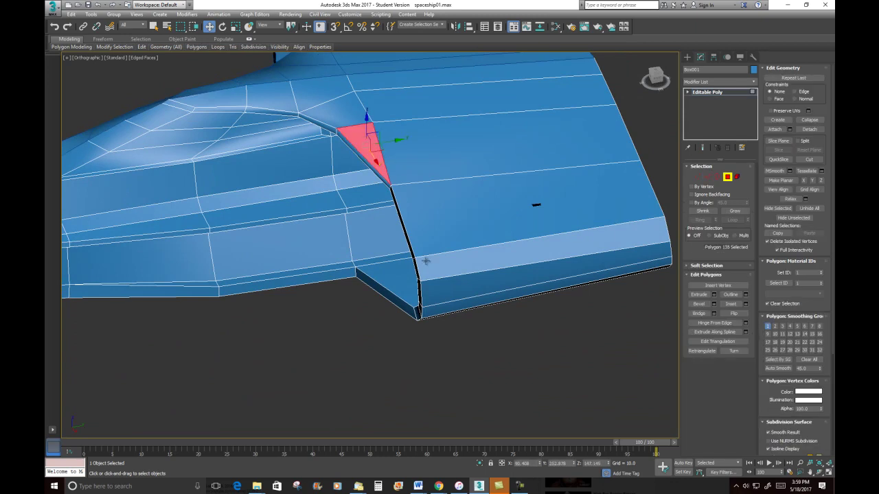
click(434, 184)
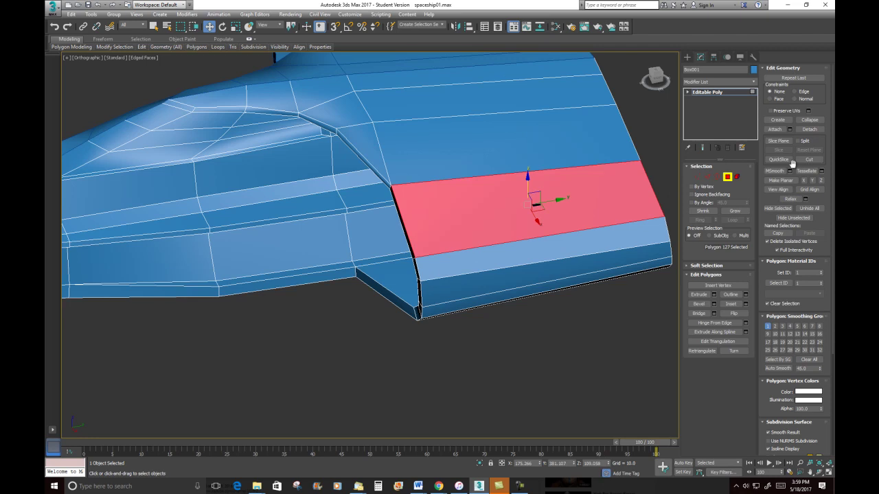
click(708, 177)
click(428, 179)
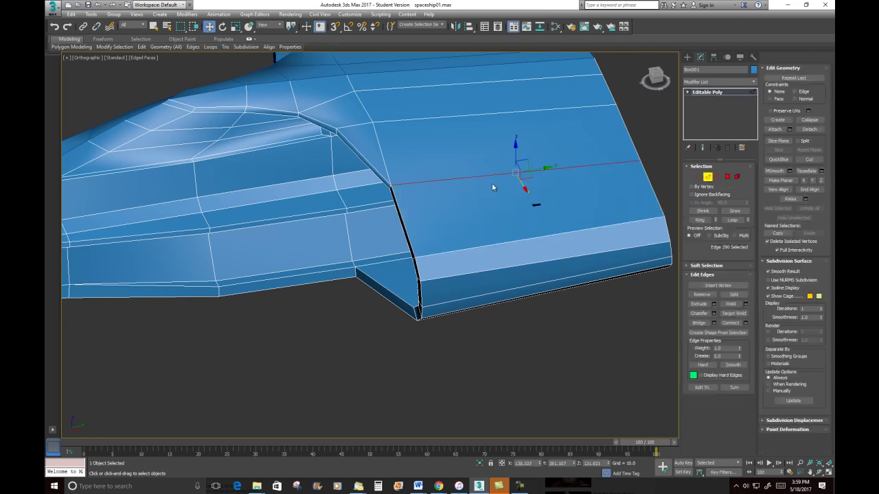
click(701, 219)
scroll(474, 220, down, 3)
middle_drag(456, 224, 418, 257)
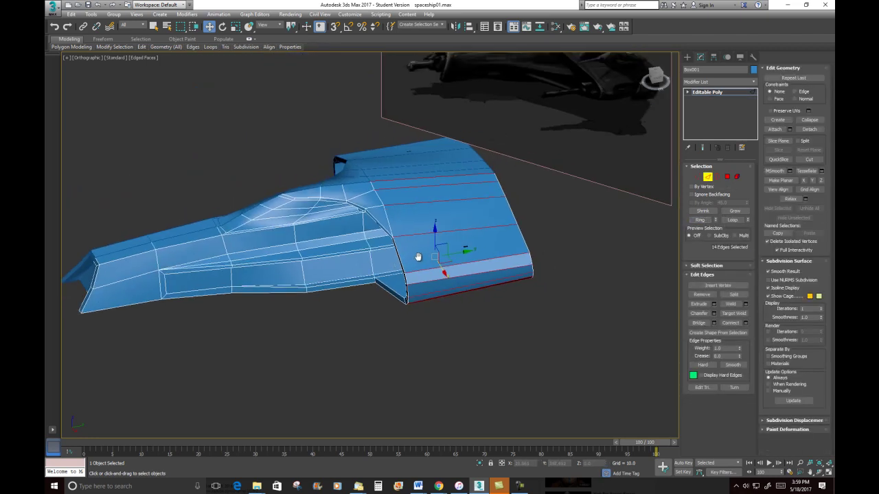
alt+click(398, 201)
alt+click(387, 187)
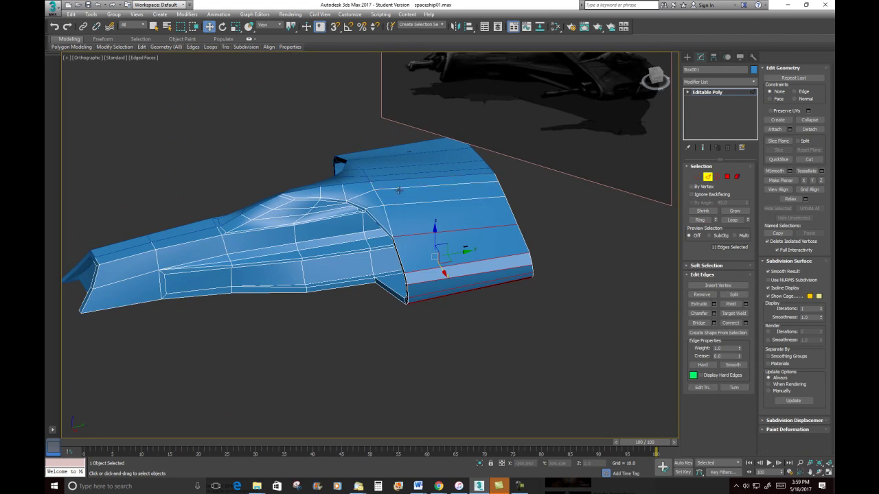
Connect the selected edges with one segment and slide it close to the panel's front edge beside the black gap
mouse_move(471, 280)
alt+middle_down()
mouse_move(490, 188)
mouse_move(490, 251)
mouse_move(475, 267)
alt+middle_up()
scroll(418, 281, up, 4)
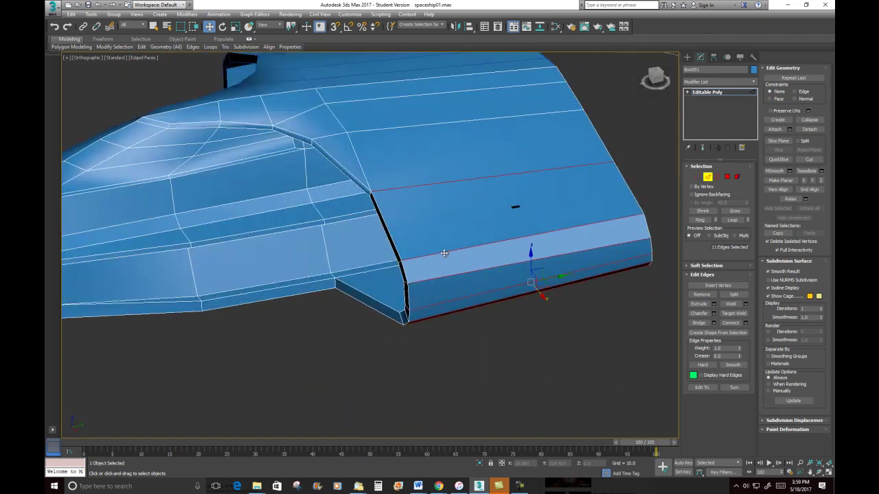
right_click(442, 223)
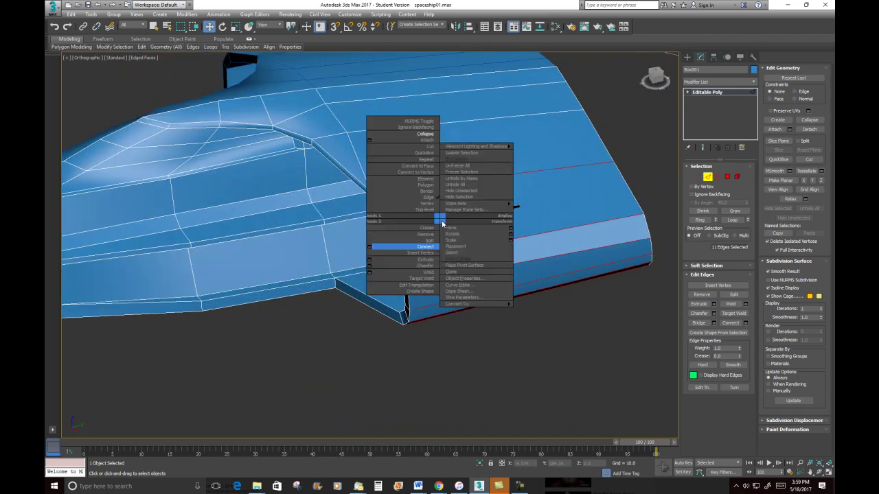
click(370, 248)
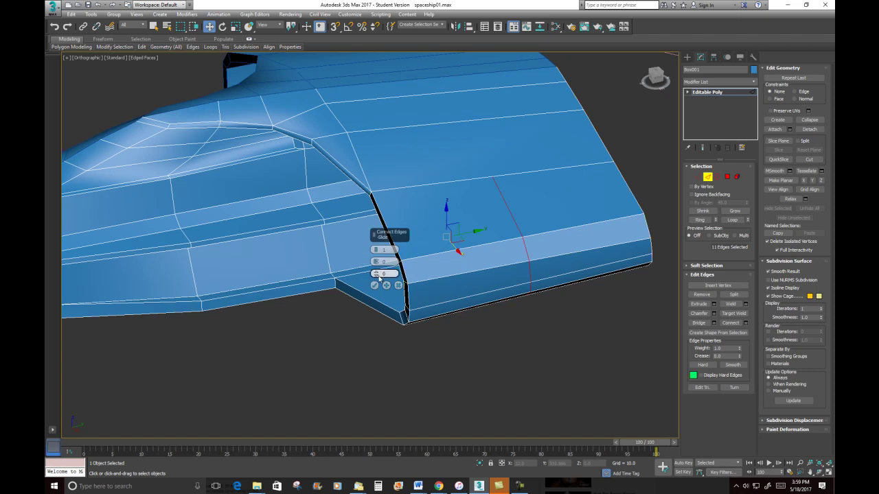
drag(375, 272, 327, 433)
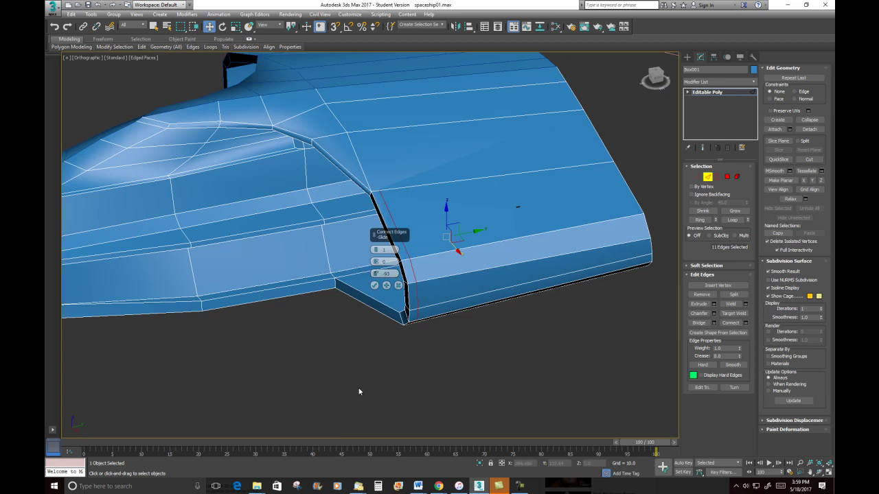
click(374, 285)
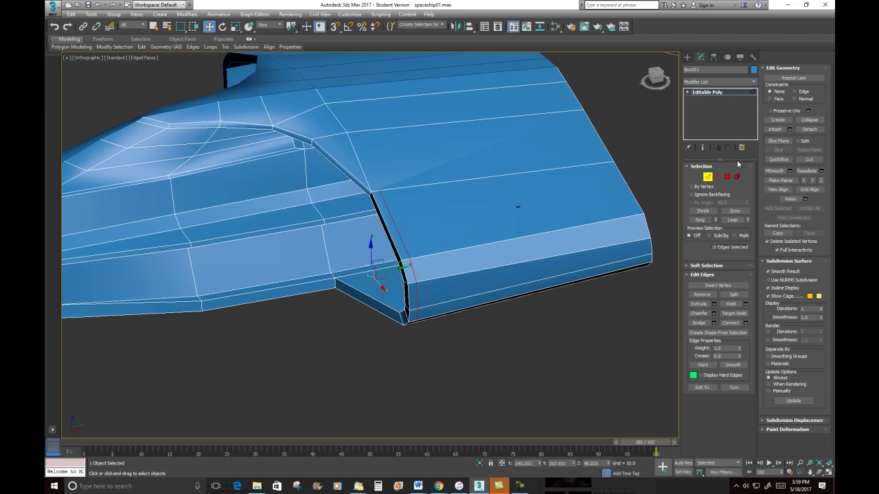
Connect the upper end vertex of the new edge line to the vertex above it on the rear hull panel
click(697, 178)
click(379, 191)
ctrl+click(348, 132)
right_click(492, 133)
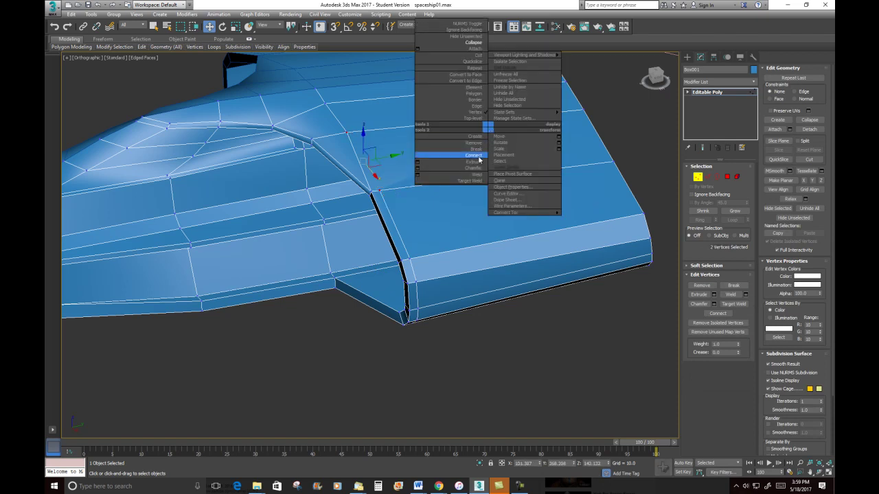
click(479, 162)
Remove the redundant old edge beside the new connection above the panel's front corner
click(708, 176)
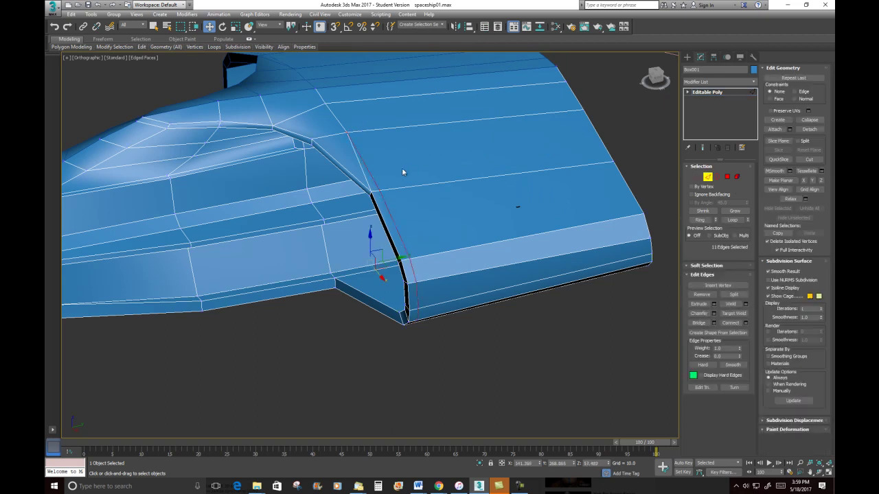
click(362, 177)
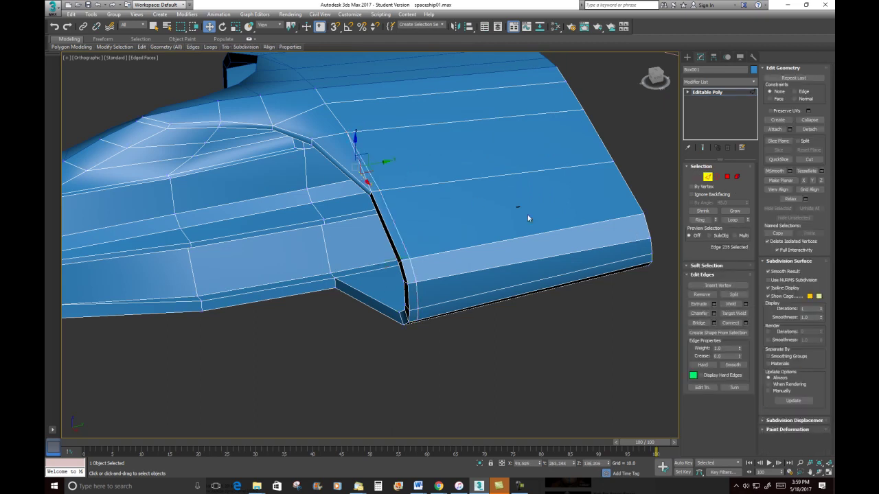
click(381, 172)
click(365, 174)
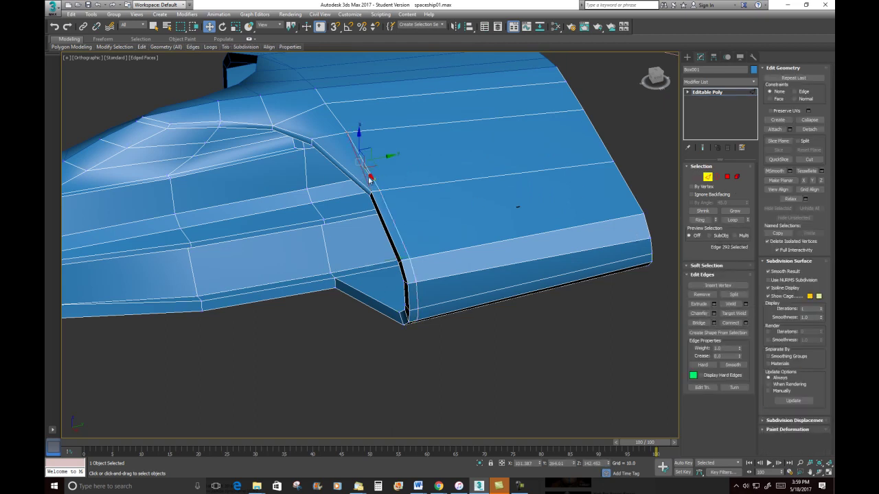
click(581, 191)
scroll(581, 192, up, 2)
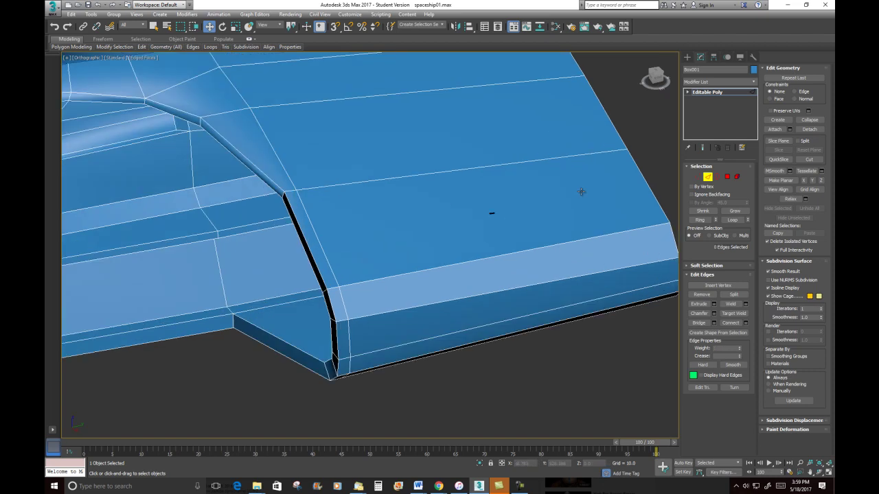
scroll(578, 193, down, 2)
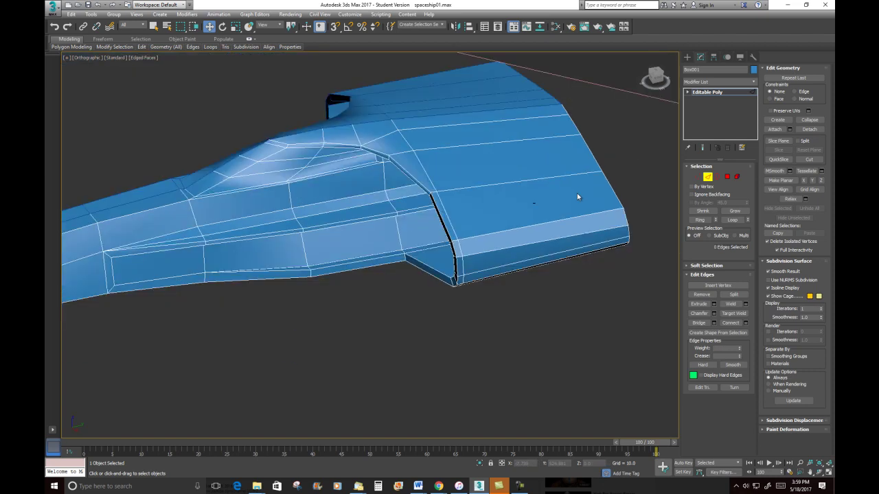
Examine the edge flow and shading around the canopy's rear corner from several angles
alt+middle_drag(563, 197, 522, 174)
middle_drag(415, 141, 576, 246)
scroll(557, 255, up, 2)
scroll(514, 228, up, 2)
middle_drag(514, 227, 487, 247)
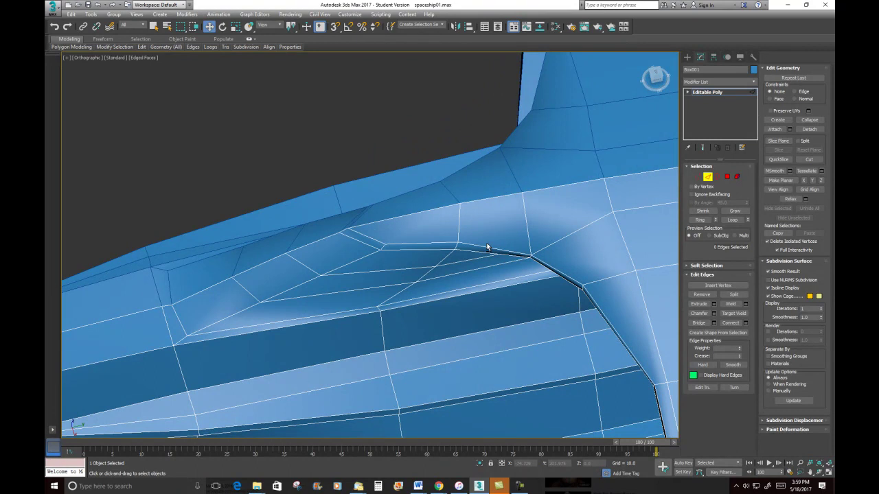
middle_drag(487, 243, 392, 249)
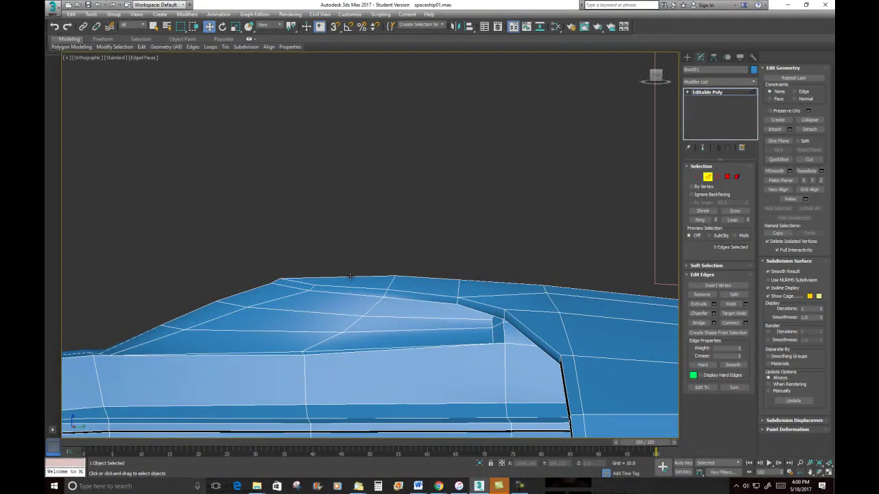
alt+middle_drag(506, 295, 527, 314)
alt+middle_drag(377, 230, 379, 266)
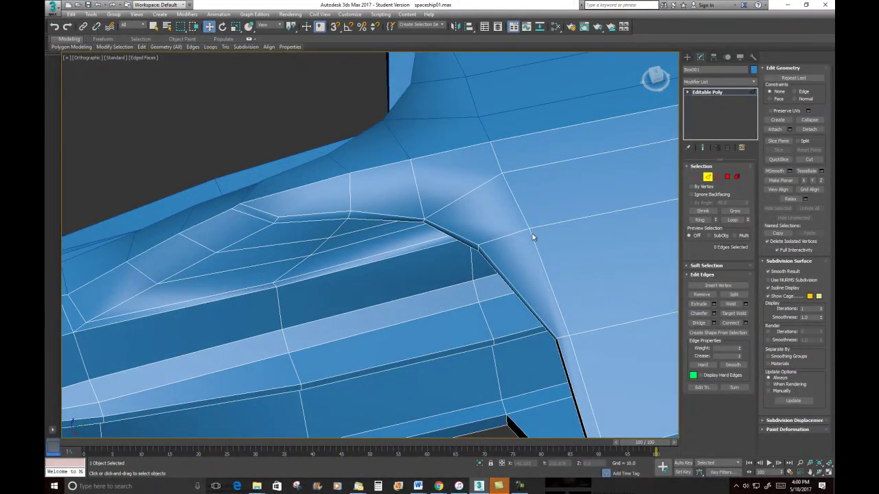
click(419, 193)
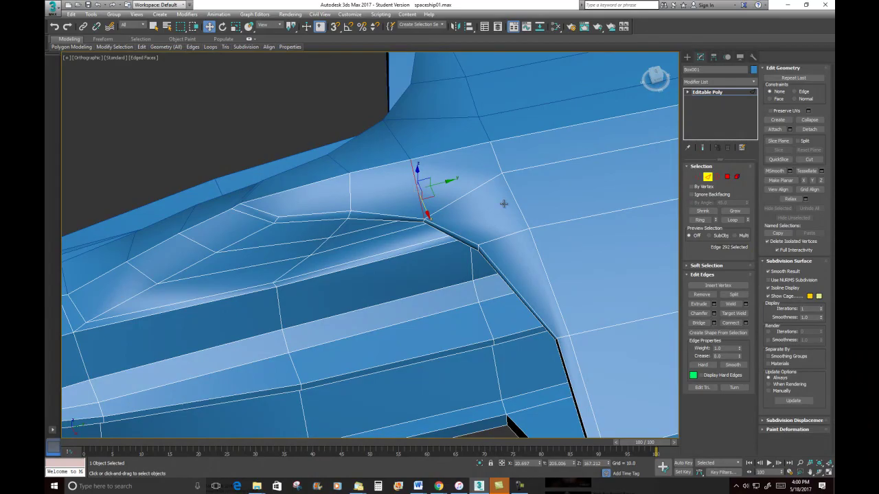
alt+middle_drag(517, 201, 518, 175)
scroll(454, 182, up, 2)
middle_drag(454, 182, 460, 185)
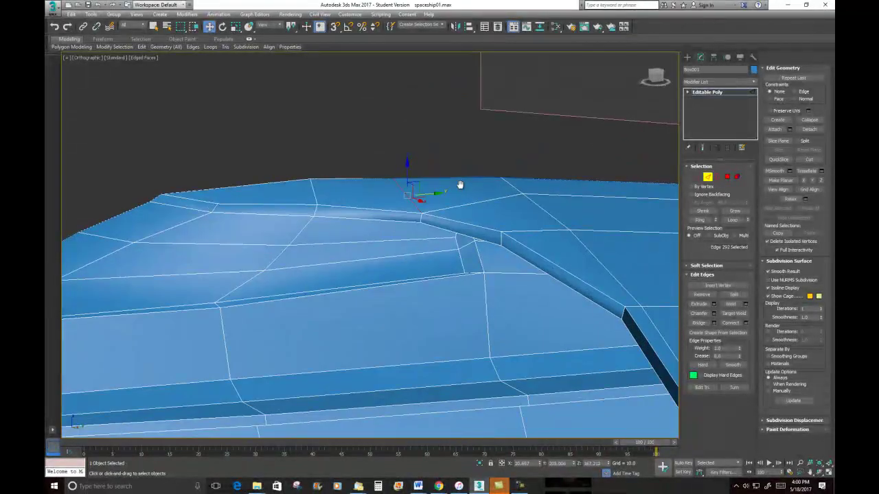
alt+middle_drag(567, 188, 564, 232)
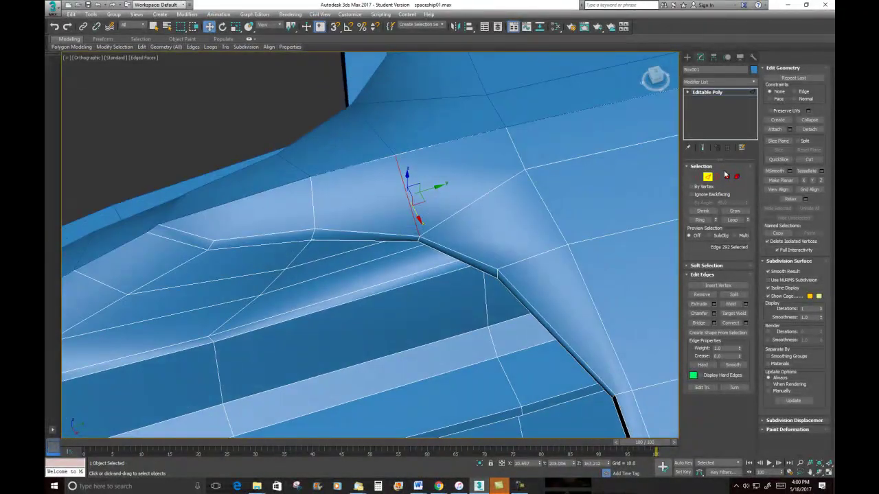
Cut a new edge line from the rear hull vertex forward above the canopy rim, branching to the centre line and the rim corner
click(808, 159)
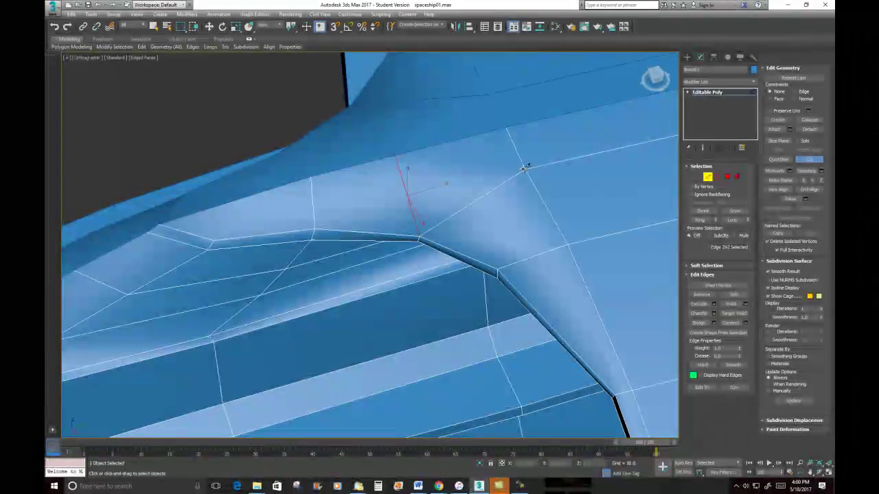
click(525, 169)
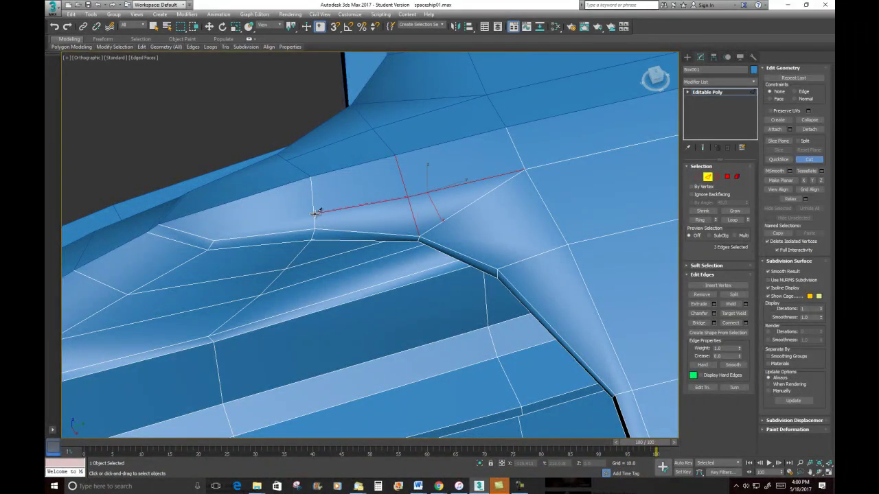
click(233, 220)
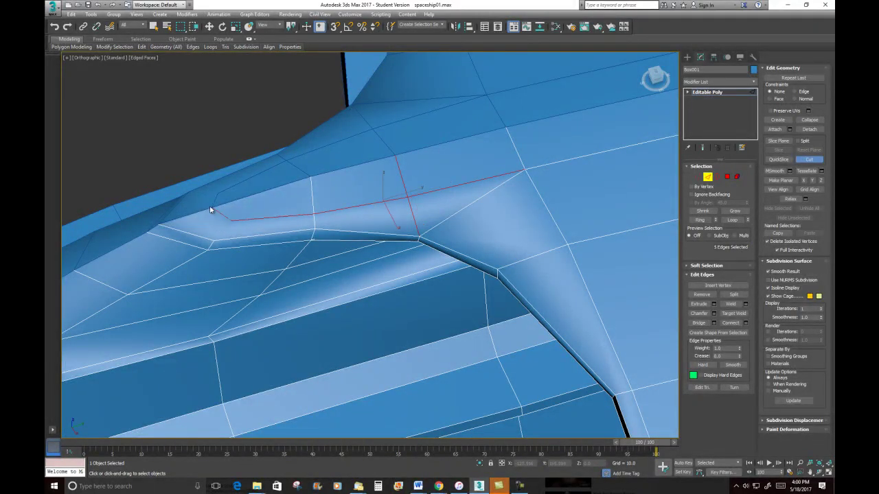
click(213, 208)
click(232, 219)
click(214, 240)
alt+middle_drag(275, 195, 291, 171)
alt+middle_drag(359, 224, 362, 227)
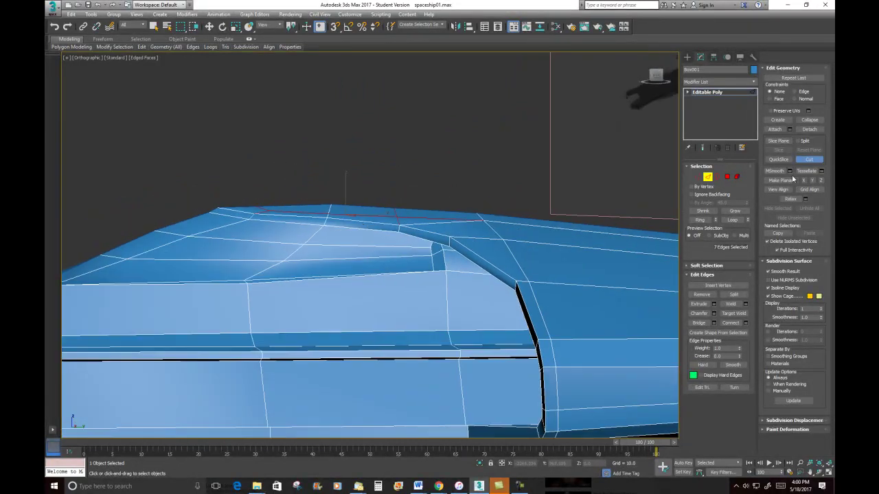
click(812, 159)
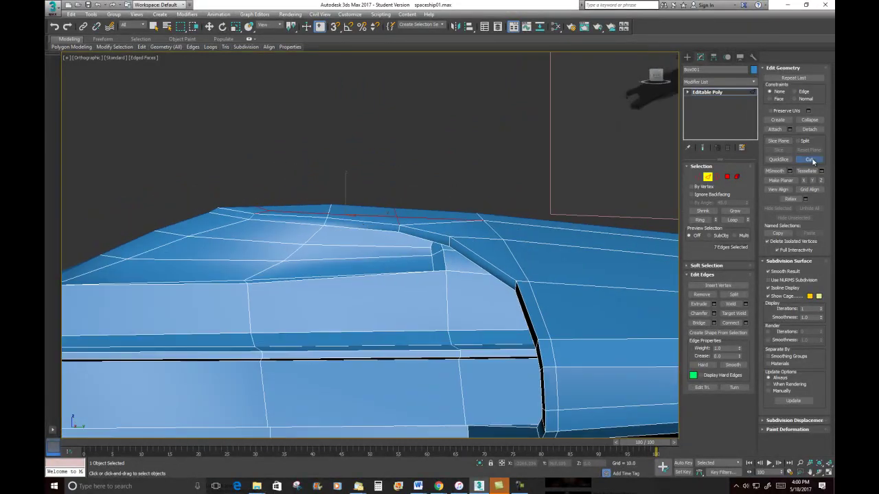
Raise the three new cut vertices above the canopy slightly along Z to round the hull surface
click(697, 177)
scroll(282, 201, up, 4)
middle_drag(282, 203, 309, 204)
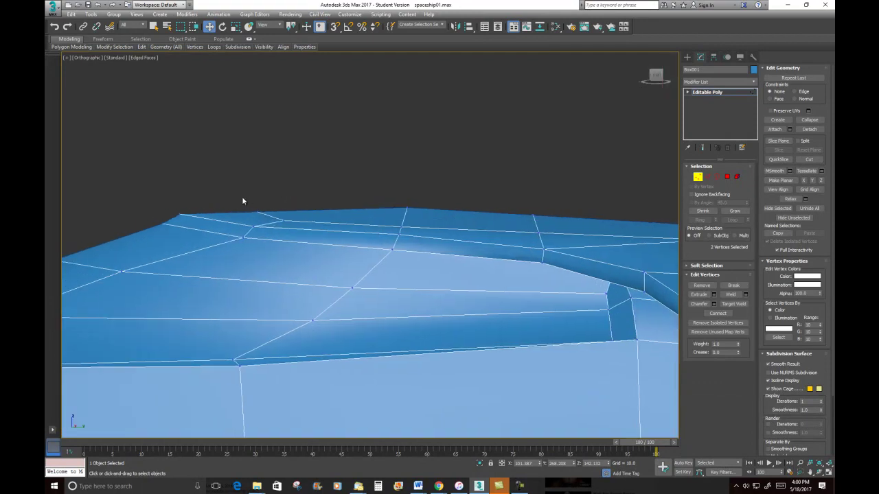
drag(276, 218, 257, 189)
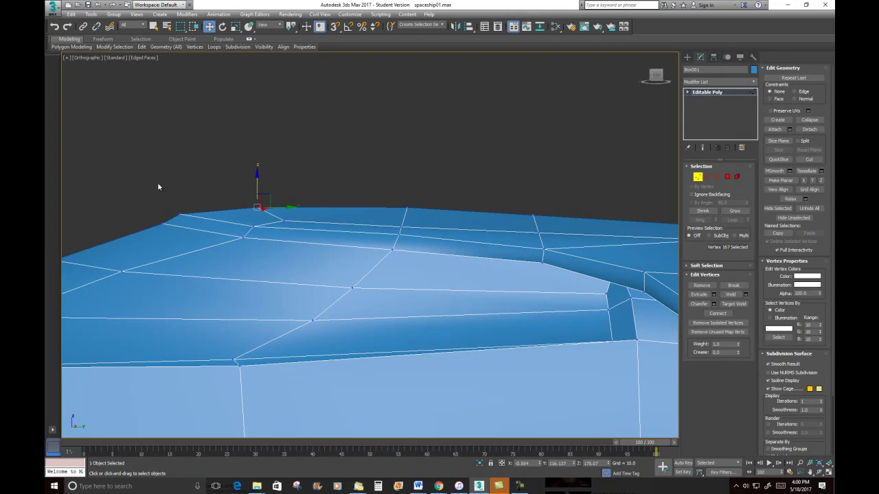
click(283, 221)
alt+middle_drag(386, 255, 573, 270)
ctrl+click(414, 277)
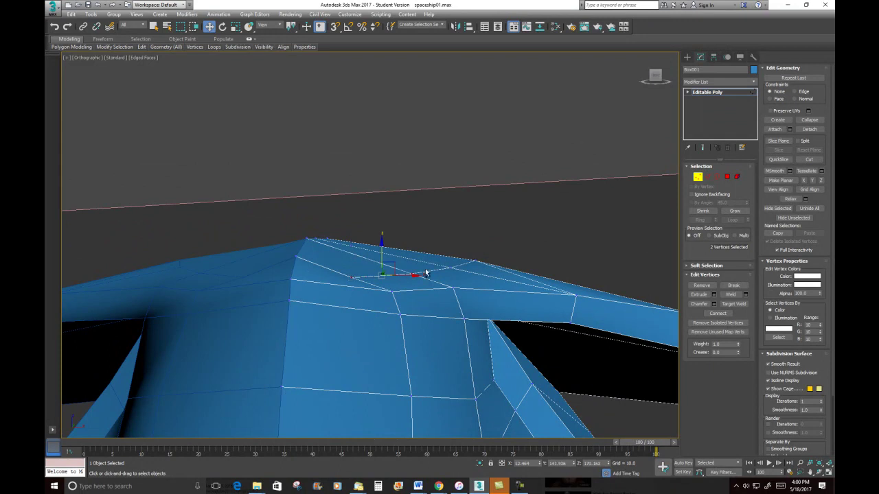
ctrl+click(449, 268)
drag(403, 252, 405, 238)
Raise the hull vertex at the rear end of the new cut slightly along Z
mouse_move(426, 257)
alt+middle_down()
mouse_move(421, 262)
mouse_move(427, 256)
alt+middle_up()
click(460, 201)
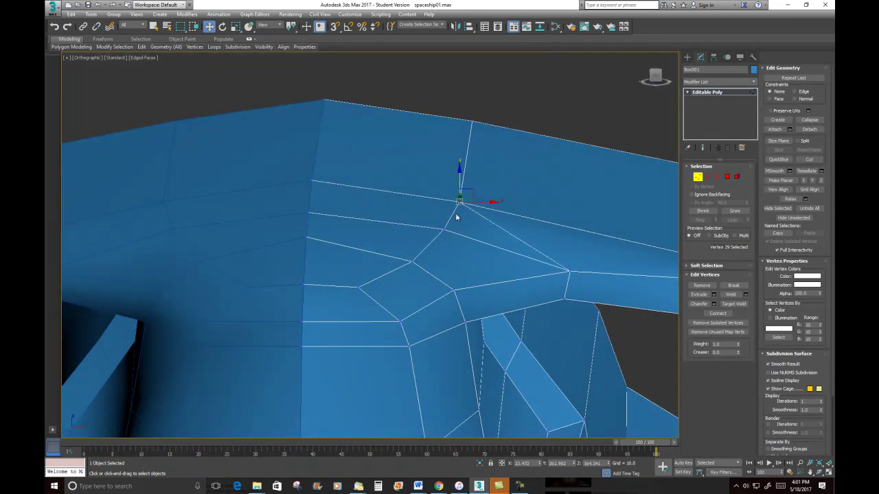
drag(459, 184, 458, 179)
Connect the two hull edges beside the raised vertex with one segment at slide 0, adding a lengthwise edge toward the rear
alt+middle_drag(458, 179, 333, 309)
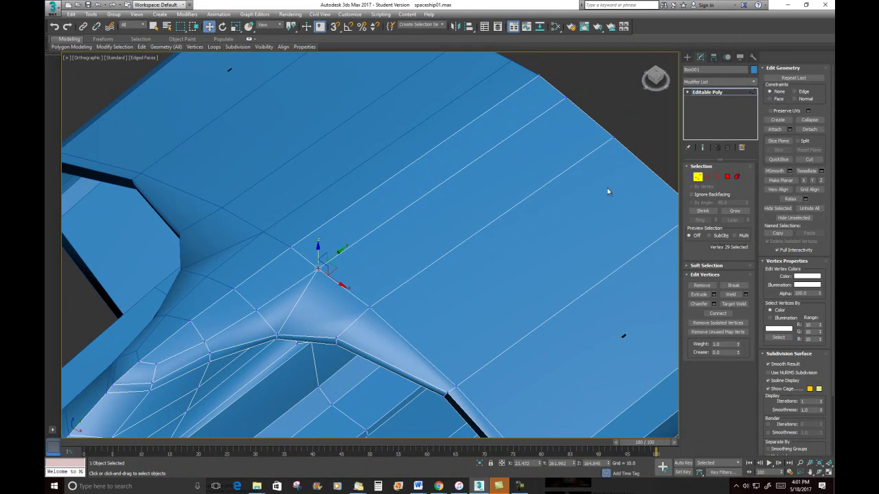
click(707, 176)
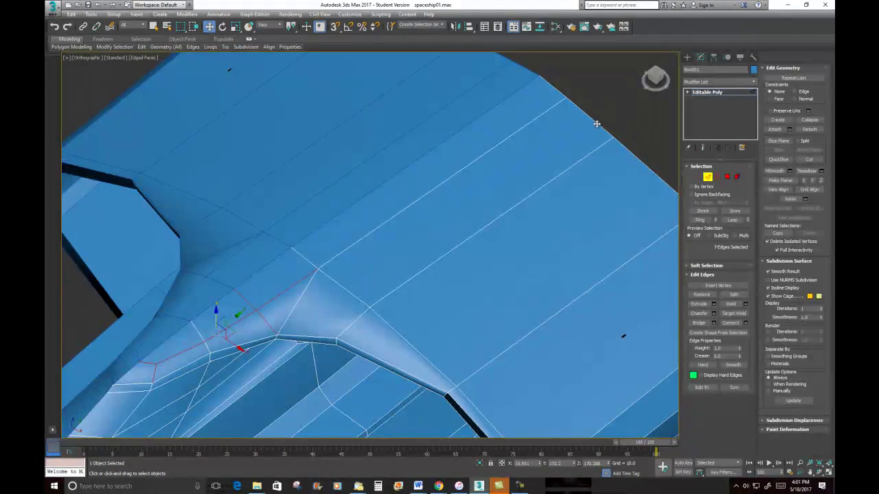
click(355, 295)
right_click(423, 247)
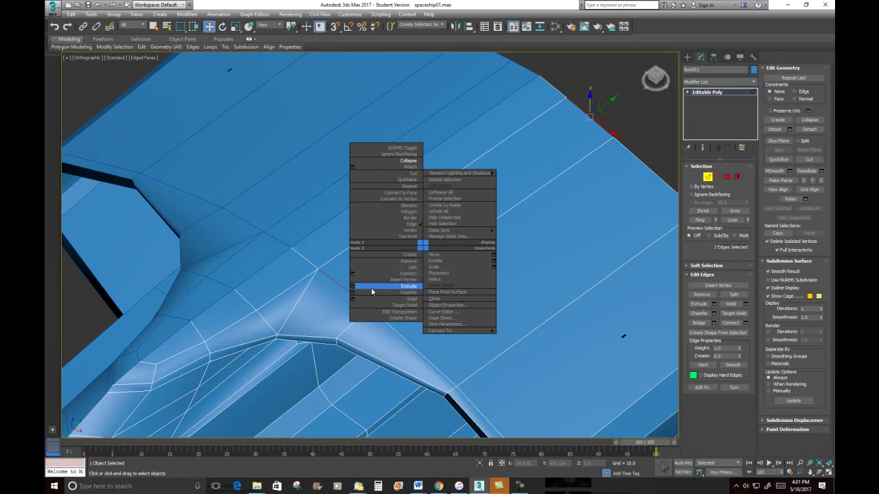
click(353, 274)
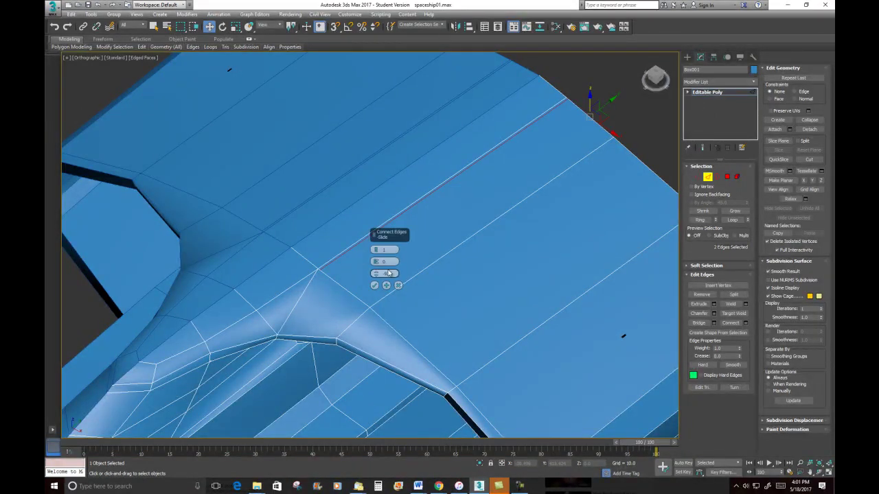
right_click(375, 273)
click(374, 285)
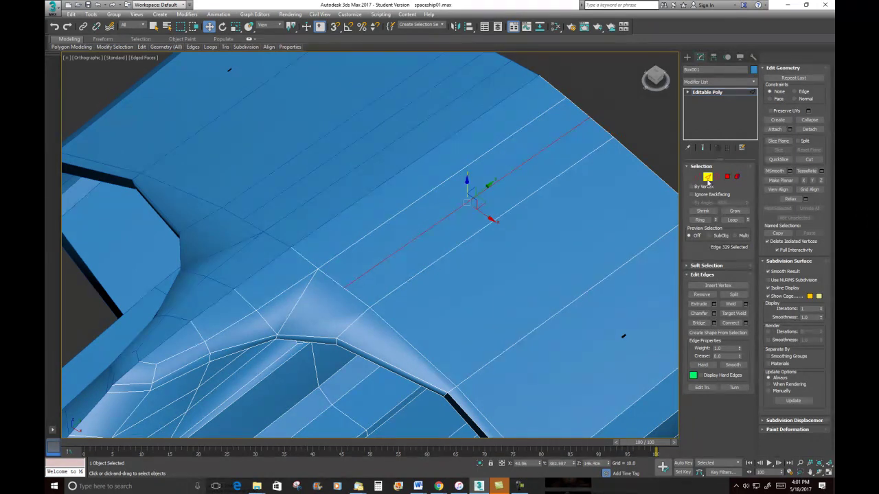
Connect the front end vertex of the new hull edge to the canopy rim corner vertex
click(698, 176)
click(344, 288)
ctrl+click(275, 335)
right_click(484, 224)
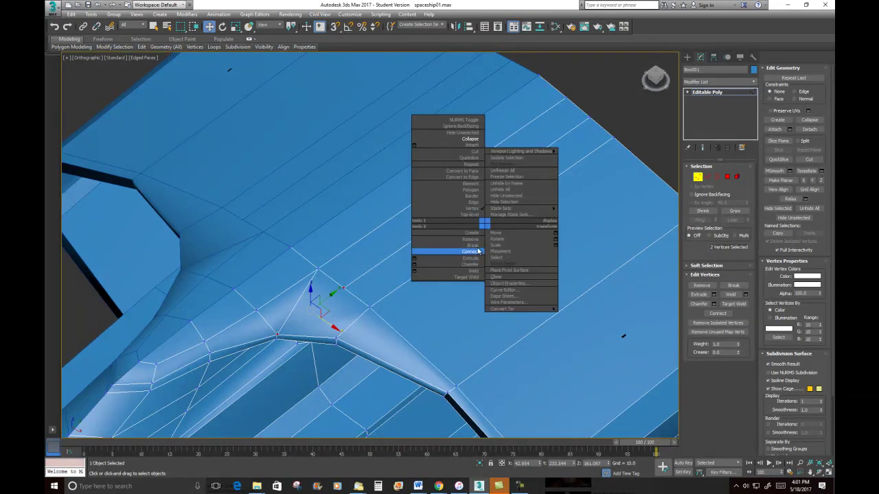
click(473, 252)
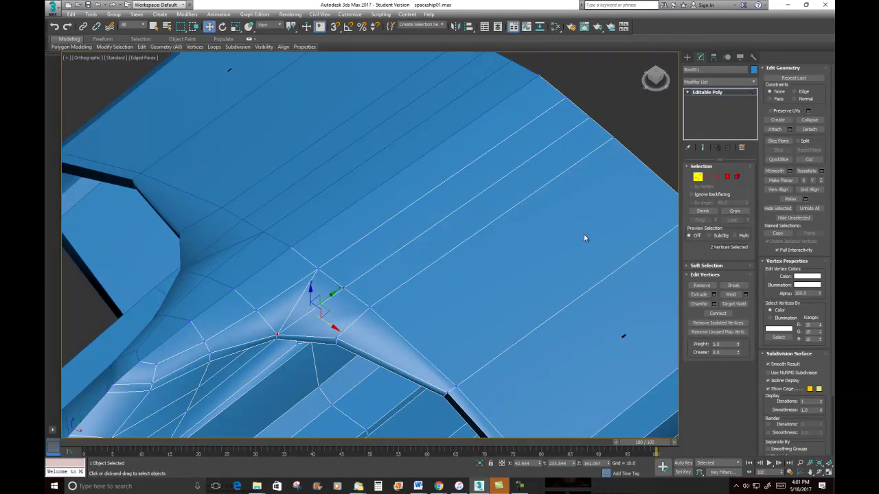
Remove the old diagonal edge between the raised hull vertex and the canopy rim corner
click(707, 177)
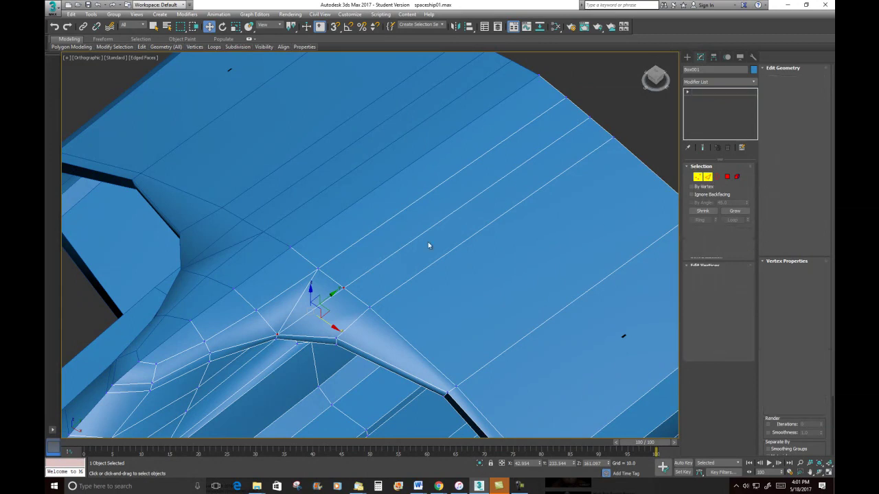
click(296, 302)
click(506, 318)
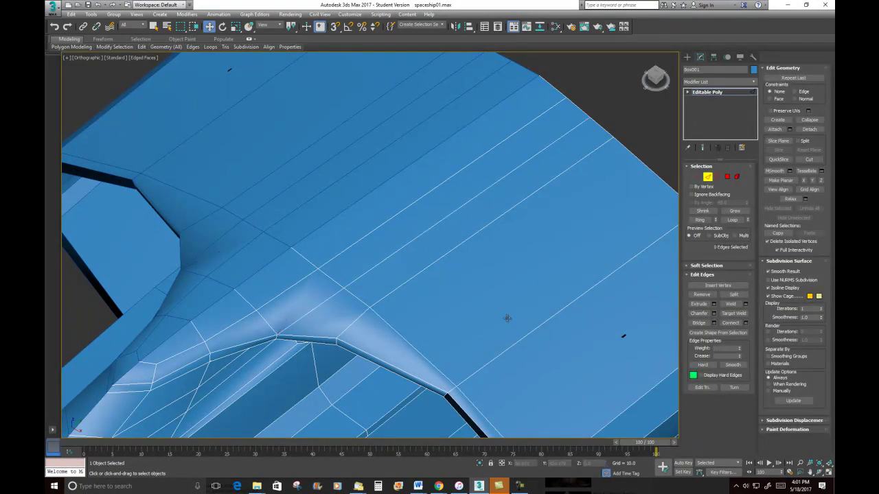
Select the ring of short edges running across the thickness of the side opening's curved rim
scroll(413, 241, down, 5)
alt+middle_drag(407, 258, 421, 202)
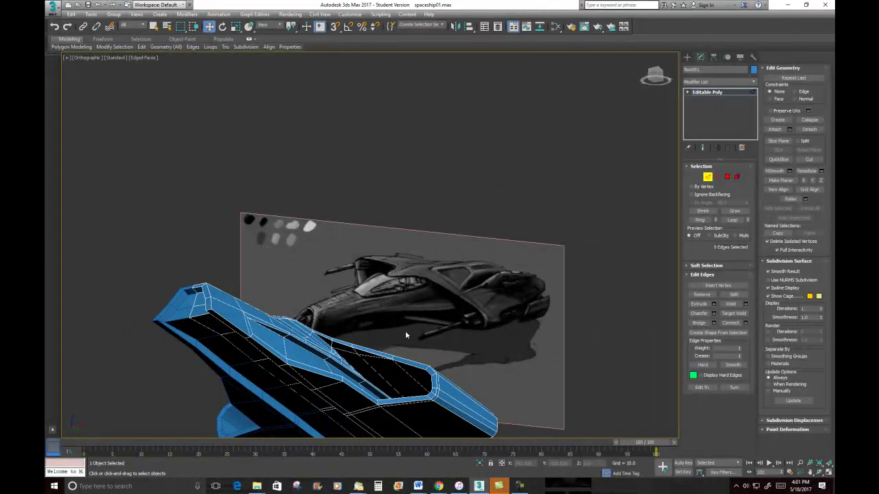
scroll(366, 240, up, 6)
alt+middle_drag(366, 245, 302, 250)
alt+middle_drag(385, 256, 378, 294)
scroll(385, 295, down, 4)
scroll(369, 289, up, 3)
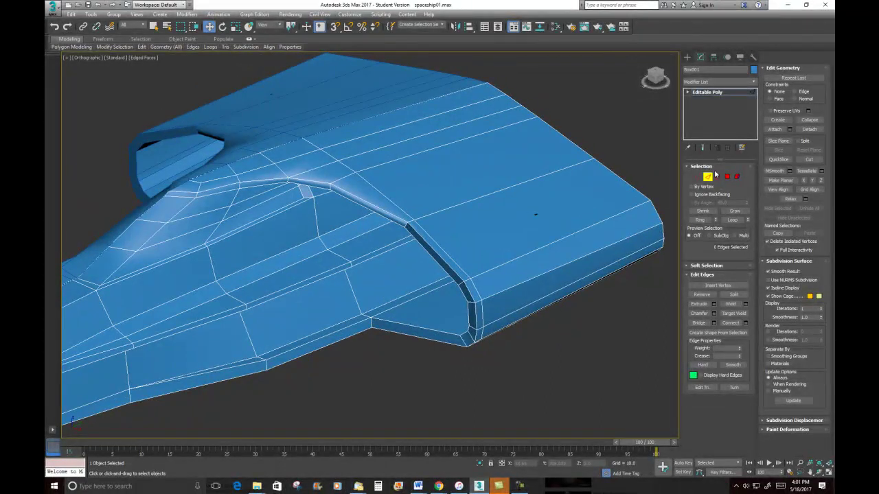
click(462, 284)
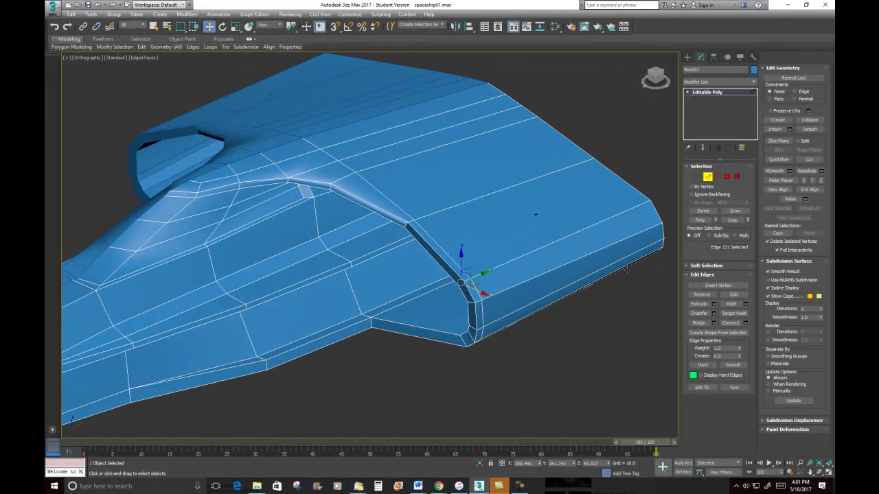
click(700, 219)
Deselect the ring's edges along the fuselage, keeping only the short edges across the curved rim
scroll(384, 275, down, 4)
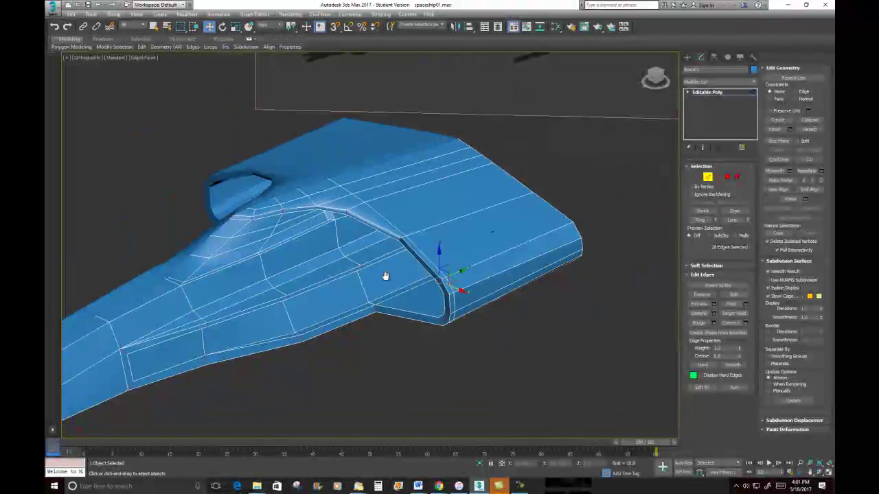
middle_drag(561, 129, 501, 226)
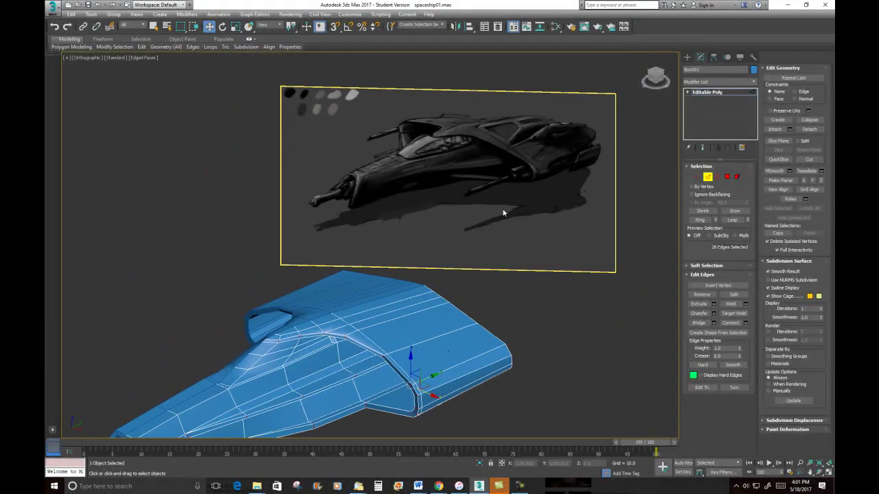
alt+middle_drag(376, 391, 439, 263)
scroll(439, 263, up, 4)
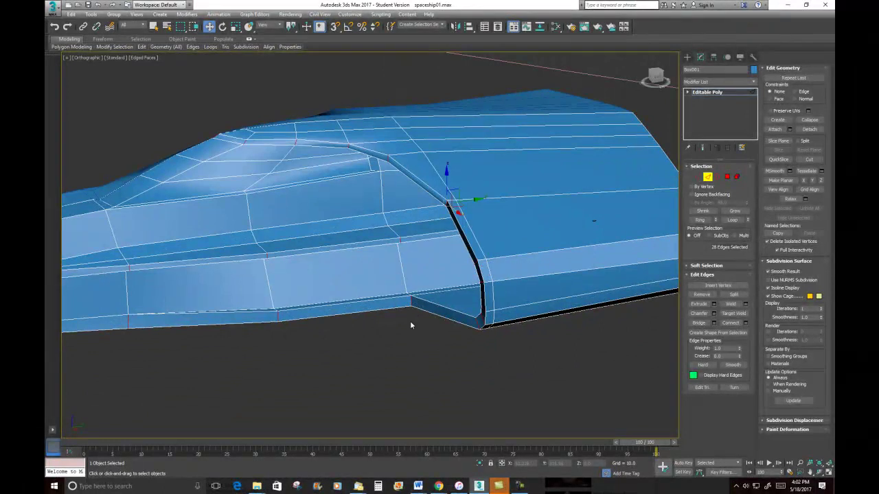
scroll(339, 296, down, 6)
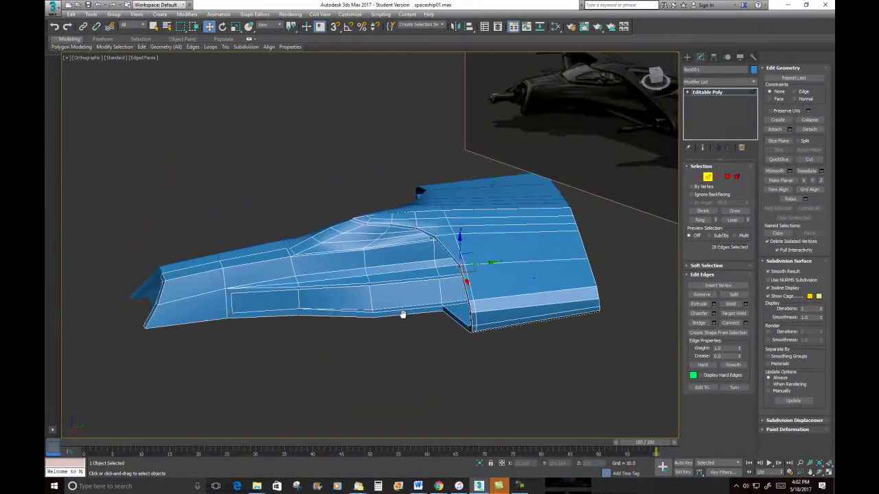
drag(427, 270, 427, 267)
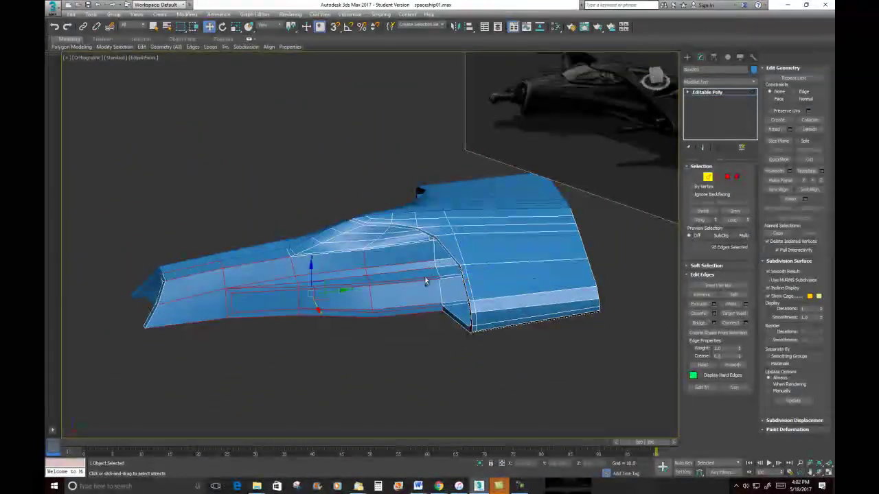
key(ctrl+z)
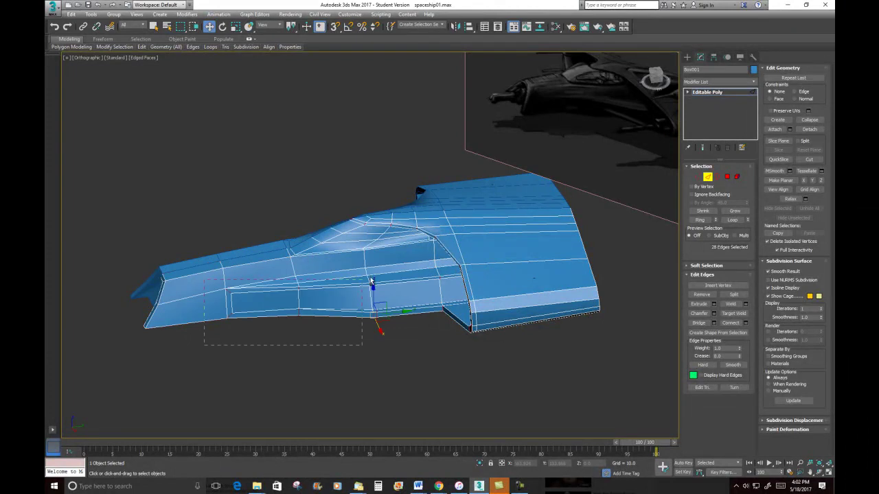
alt+middle_drag(434, 272, 502, 280)
click(444, 294)
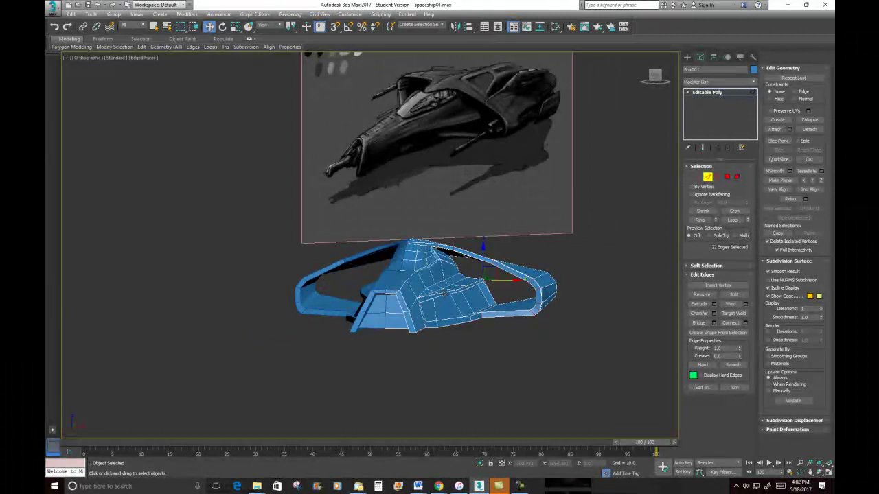
alt+middle_drag(500, 280, 458, 300)
click(459, 300)
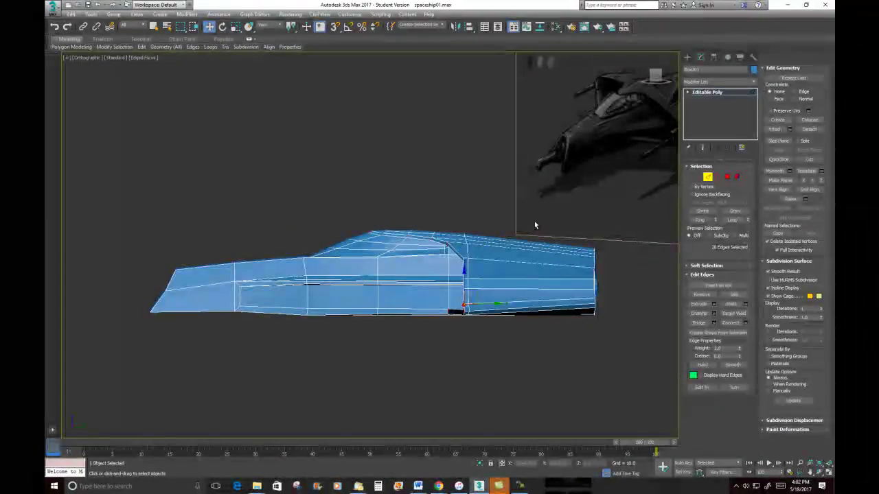
alt+drag(713, 456, 714, 456)
alt+middle_drag(420, 296, 500, 318)
click(441, 309)
click(357, 238)
alt+middle_drag(357, 238, 408, 255)
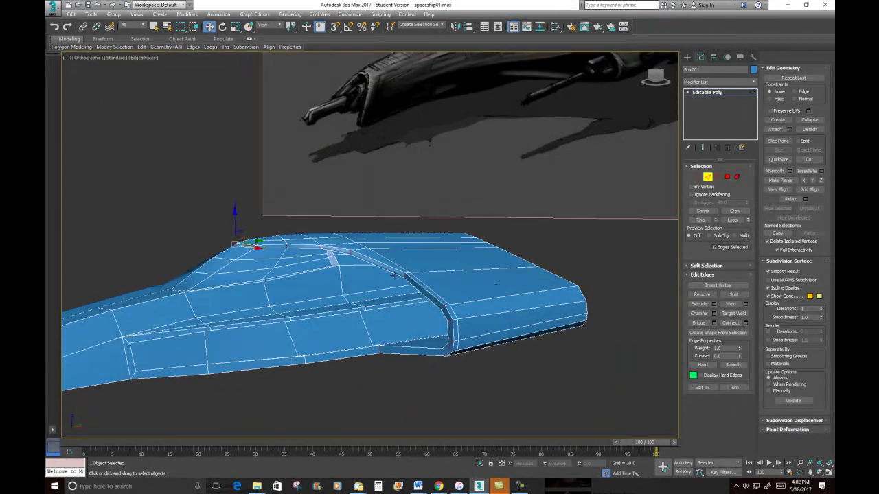
Connect the selected short rim edges to add one edge loop along the curved rim
right_click(466, 254)
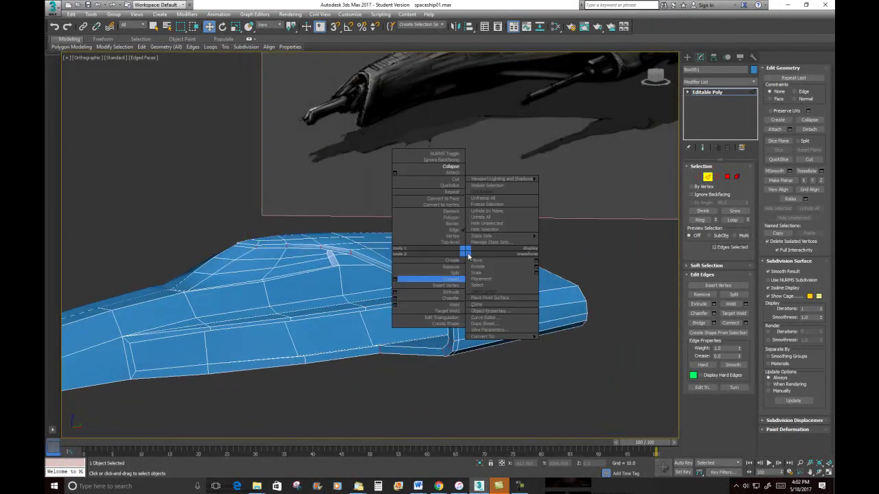
click(394, 280)
alt+middle_drag(415, 284, 418, 304)
click(374, 286)
Move the new rim edge loop slightly along Y
scroll(352, 261, up, 4)
middle_drag(352, 261, 397, 200)
scroll(395, 203, up, 2)
scroll(396, 204, down, 2)
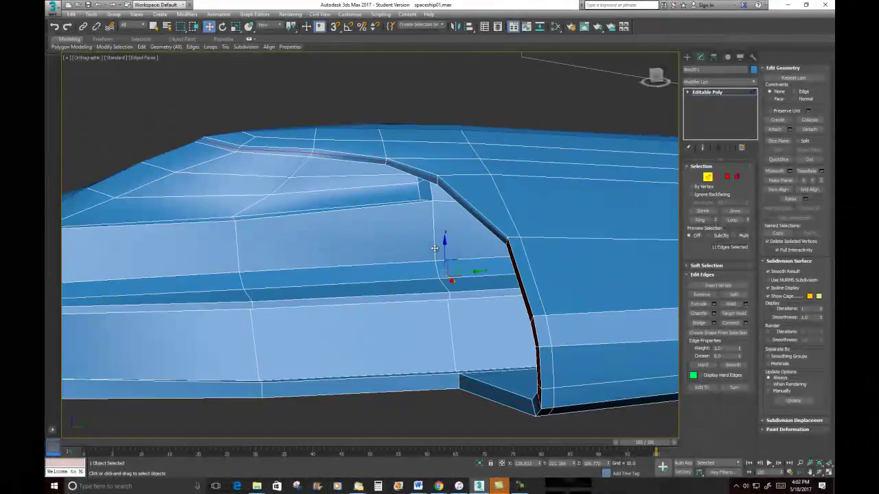
drag(469, 272, 467, 271)
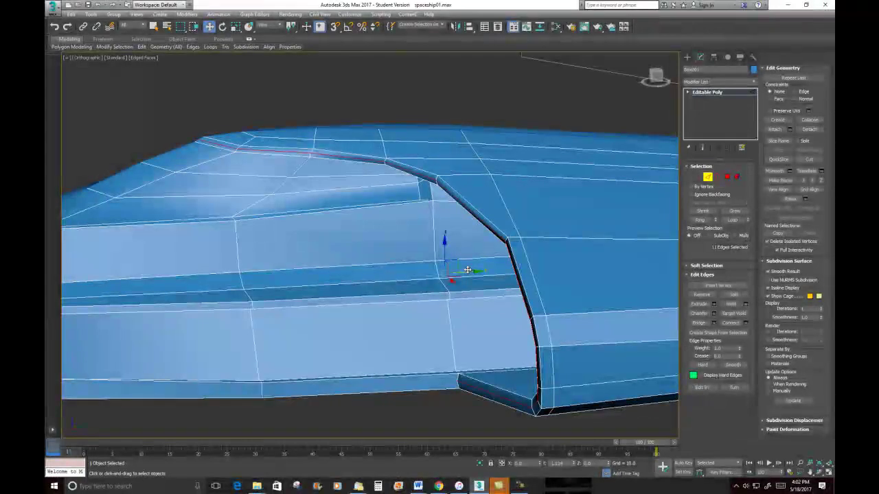
Move the rim loop's slanted edge beside the centre front section slightly outward along X
alt+middle_drag(478, 274, 547, 251)
scroll(314, 256, up, 5)
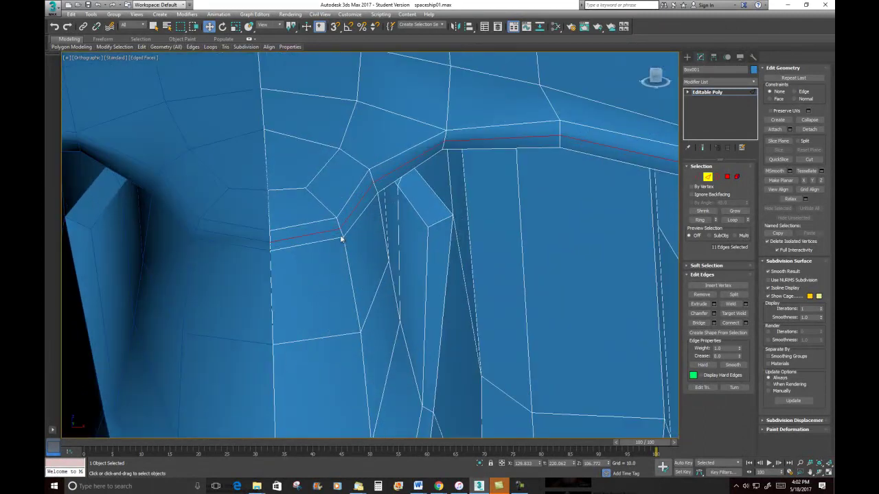
click(357, 204)
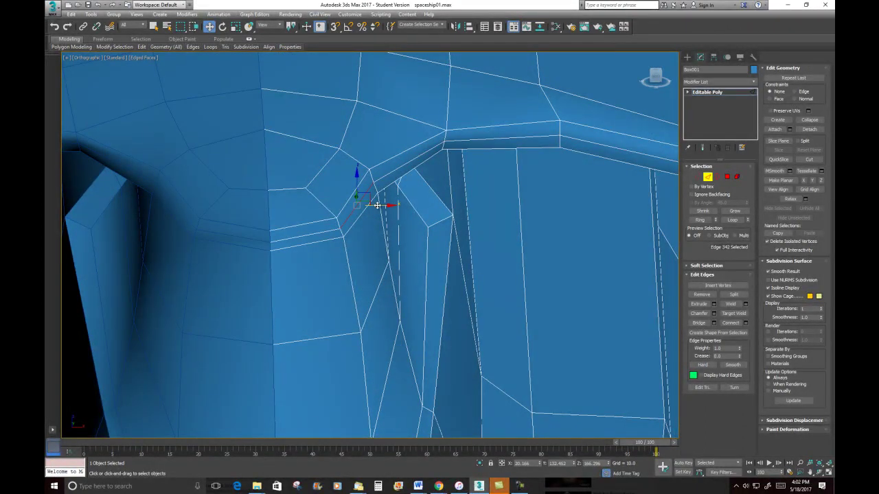
drag(381, 206, 383, 205)
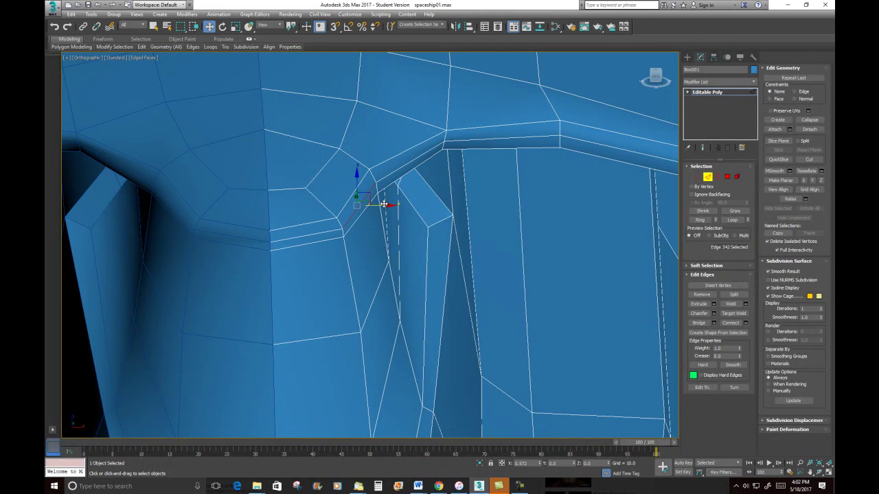
Move the rim loop vertex at the corner above the canopy slightly outward along X
alt+middle_drag(418, 163, 457, 216)
middle_drag(477, 121, 423, 299)
scroll(401, 297, up, 2)
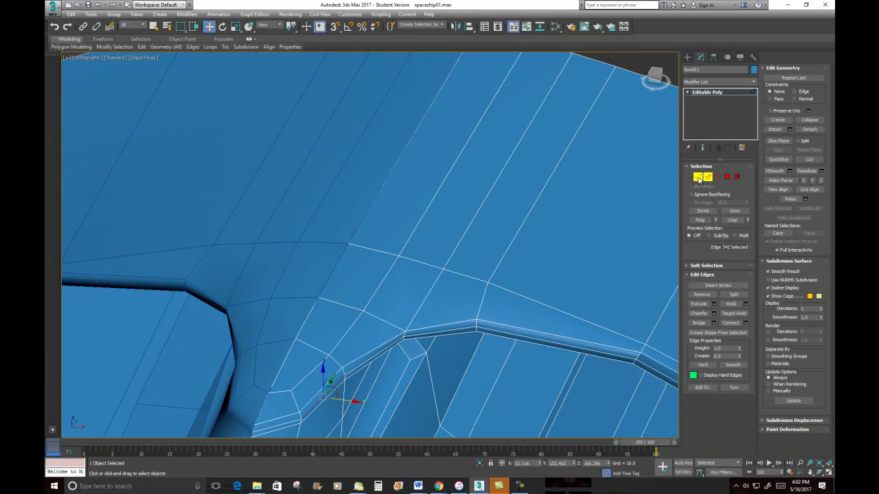
click(698, 177)
click(404, 335)
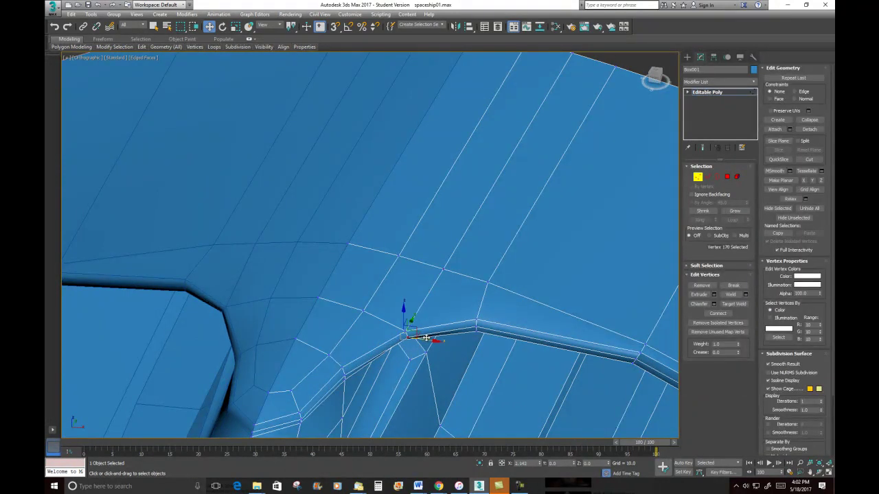
Examine the overall hull, canopy rim and nose shape against the reference sketch
scroll(406, 305, down, 5)
middle_drag(407, 305, 405, 296)
mouse_move(501, 343)
alt+middle_down()
mouse_move(465, 339)
mouse_move(427, 284)
mouse_move(450, 297)
mouse_move(414, 290)
alt+middle_up()
scroll(464, 339, down, 3)
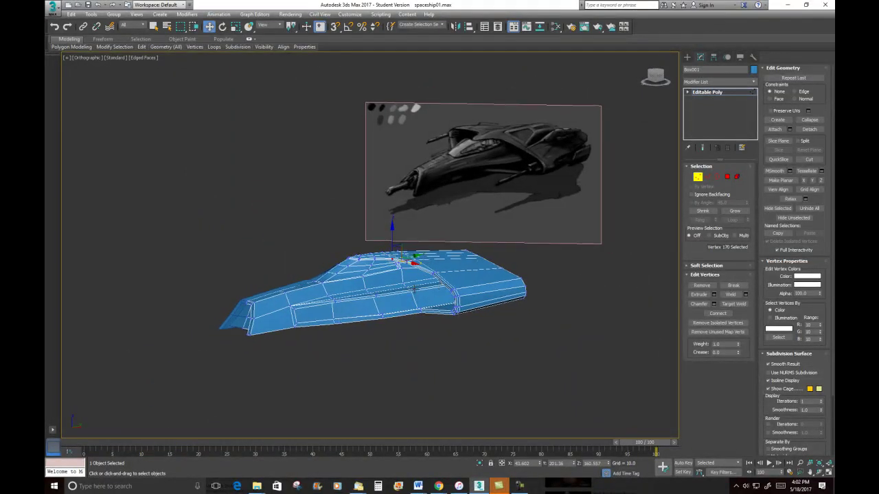
scroll(414, 290, up, 2)
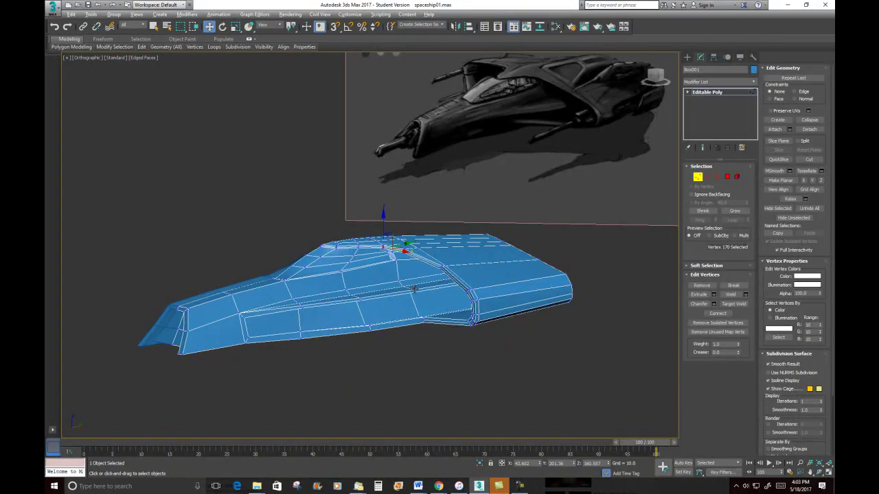
alt+middle_drag(414, 288, 411, 290)
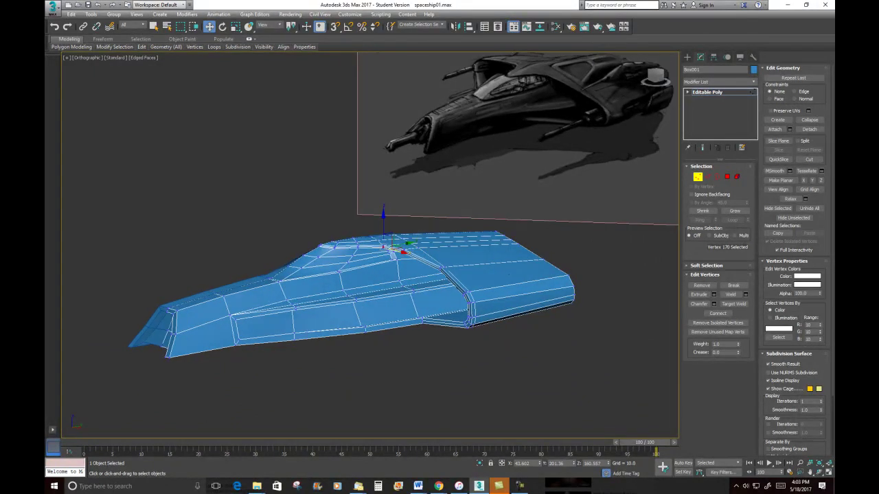
alt+middle_drag(337, 249, 333, 257)
scroll(404, 276, up, 2)
middle_drag(302, 297, 430, 277)
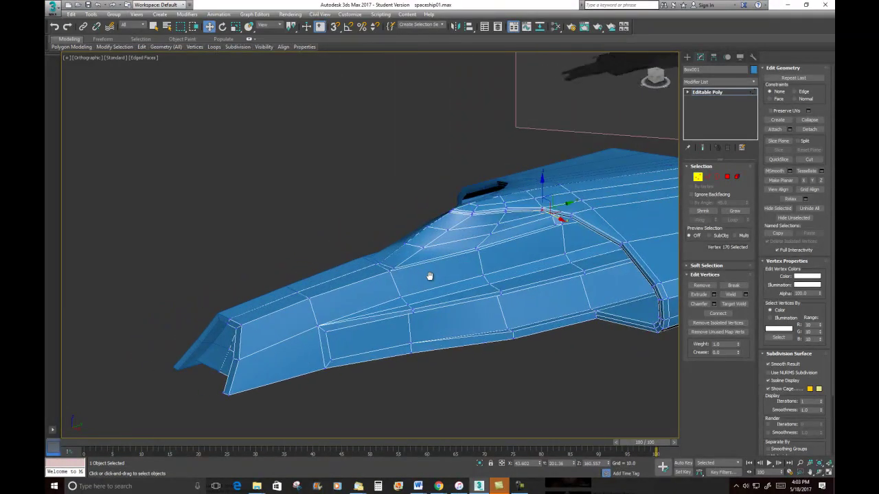
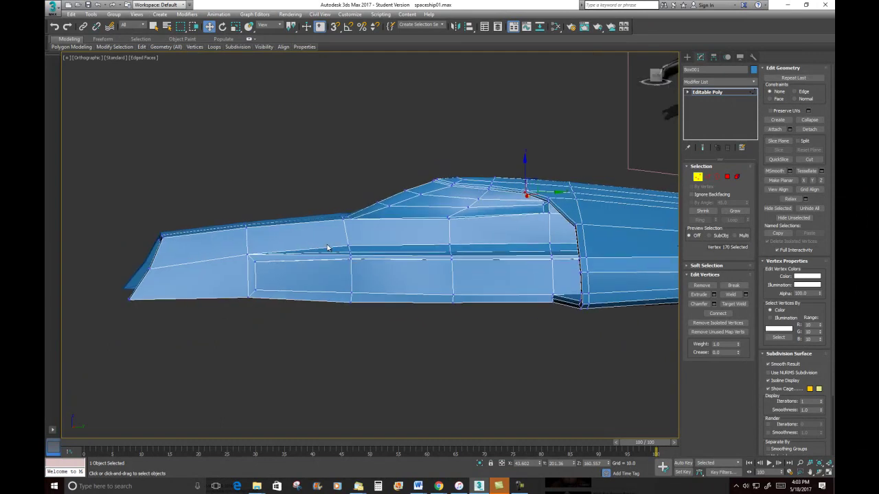
Try lowering the fuselage side vertex below the front end of the canopy slope along Z, and undo it
scroll(362, 245, up, 4)
click(336, 251)
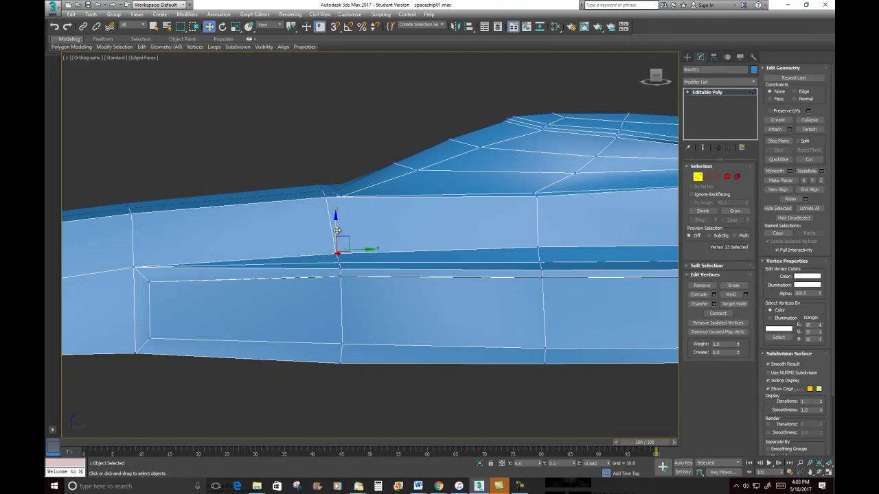
scroll(338, 288, down, 3)
alt+middle_drag(338, 288, 411, 288)
key(ctrl+z)
Connect the upper and lower edges of the two side panels below the canopy's front, adding one crosswise edge to each panel
middle_drag(251, 256, 445, 295)
scroll(415, 310, up, 4)
scroll(312, 296, up, 3)
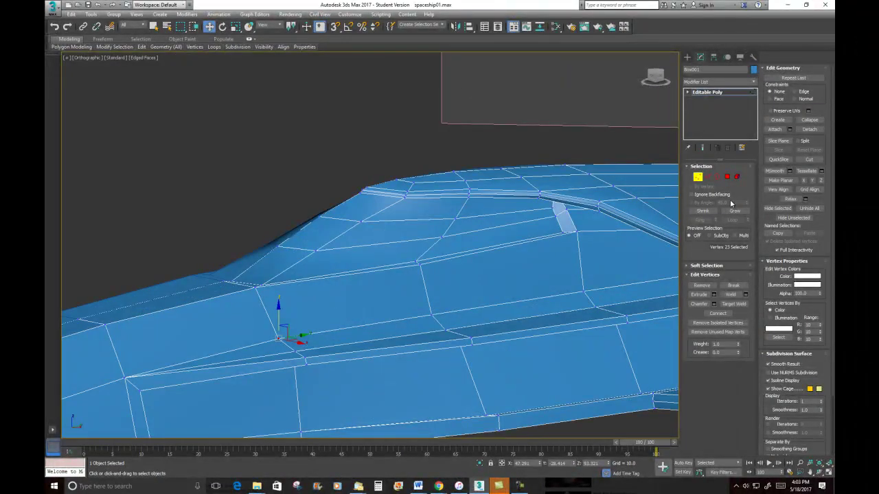
click(708, 177)
click(348, 275)
ctrl+click(355, 329)
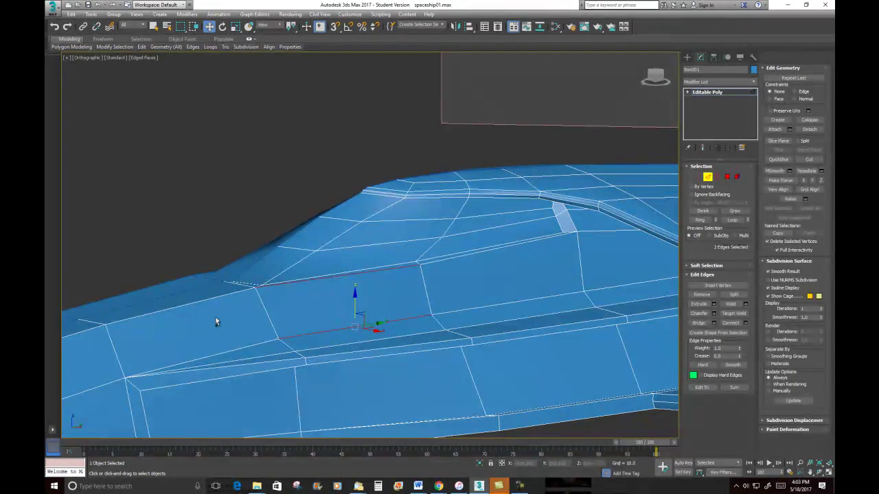
ctrl+click(199, 302)
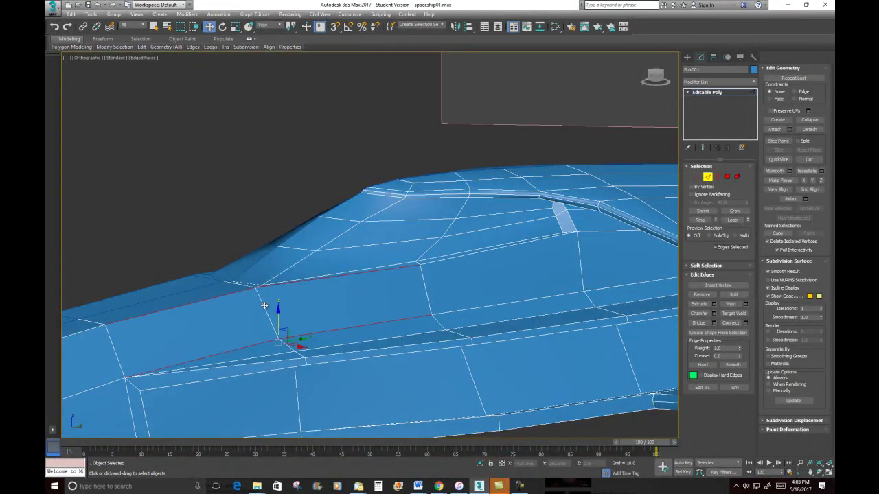
right_click(295, 288)
click(268, 318)
alt+middle_drag(382, 336, 371, 342)
Inset the two adjoining side polygons between the new crosswise edges as one group, leaving a narrow border around them
click(727, 179)
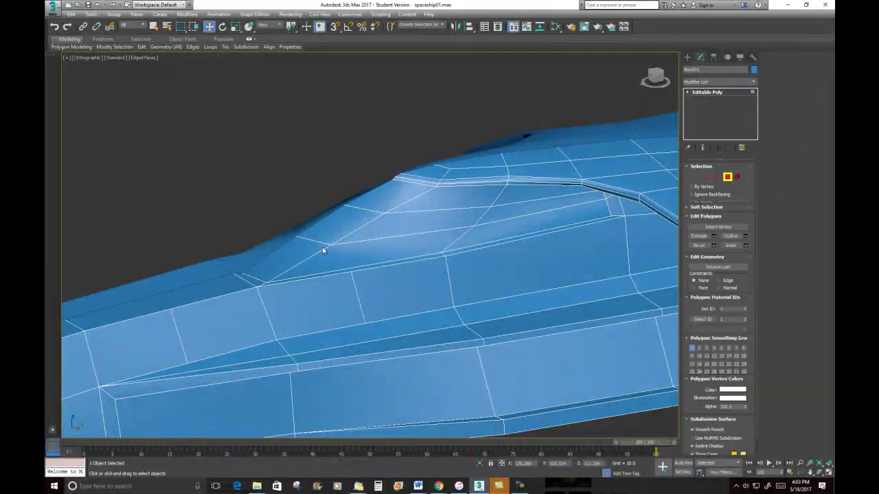
click(293, 292)
ctrl+click(237, 316)
right_click(271, 300)
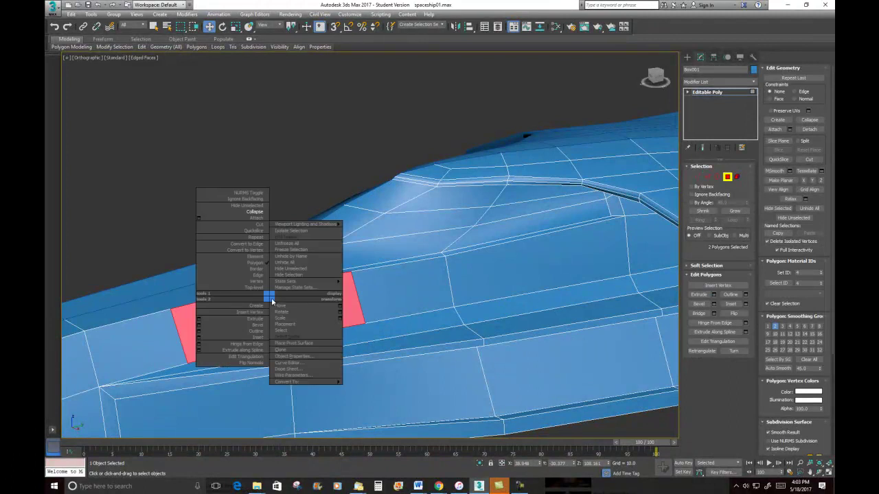
click(262, 339)
drag(260, 322, 255, 308)
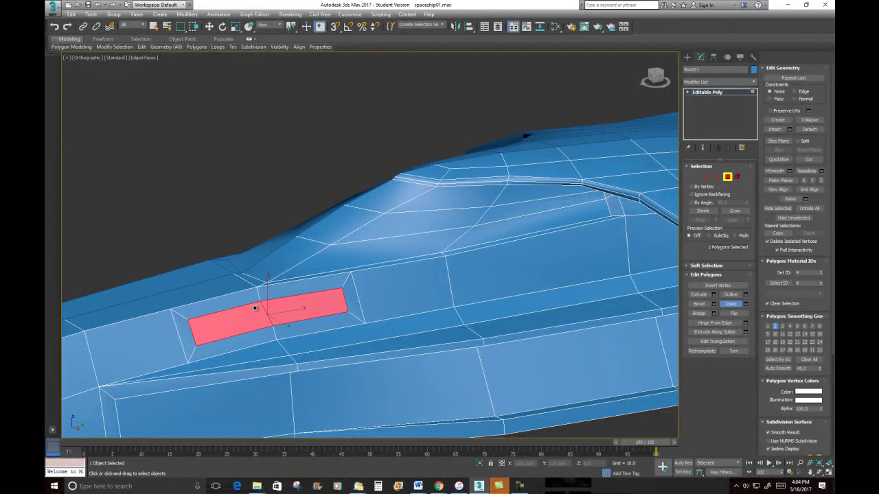
alt+middle_drag(319, 322, 308, 330)
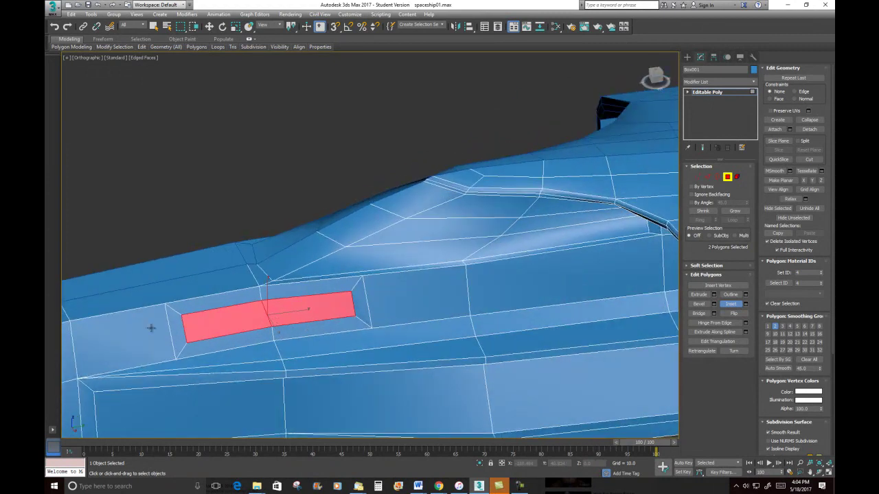
Using the Edge constraint, slide the inset panel's upper front corner vertex along its top edge toward the panel's middle
alt+middle_drag(386, 304, 463, 271)
scroll(349, 316, up, 5)
scroll(349, 316, down, 3)
scroll(463, 271, up, 2)
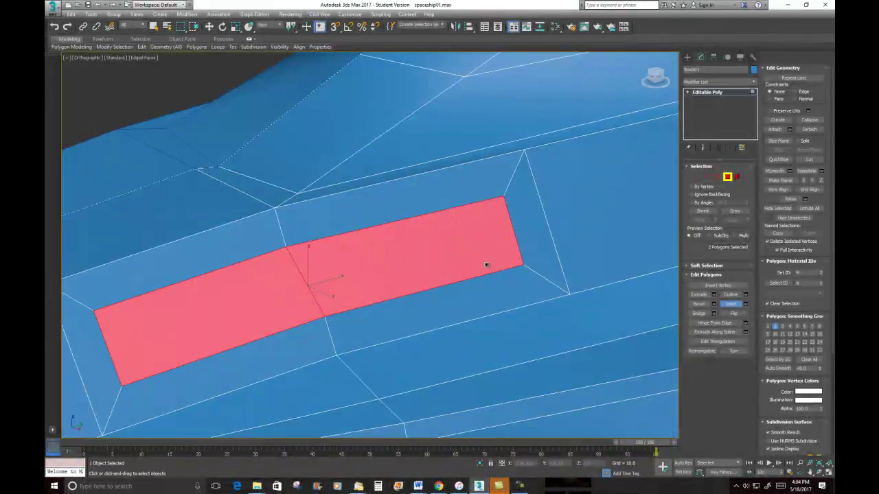
click(698, 176)
alt+middle_drag(448, 258, 499, 267)
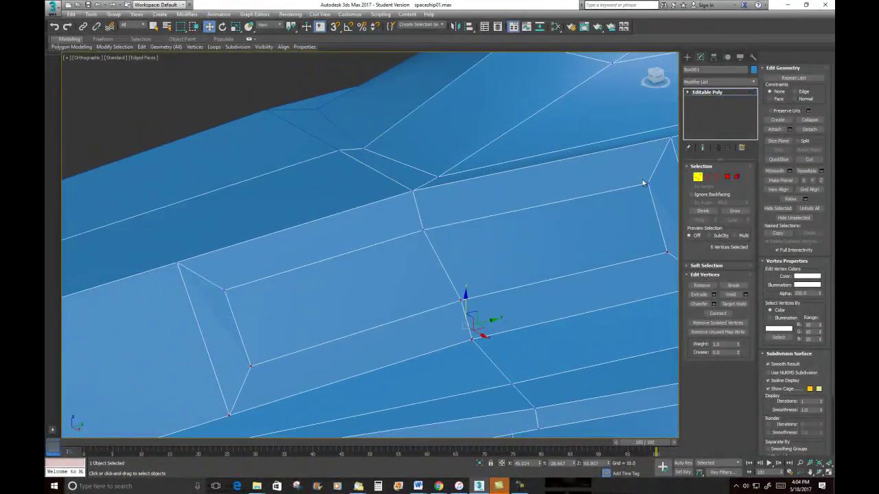
click(225, 290)
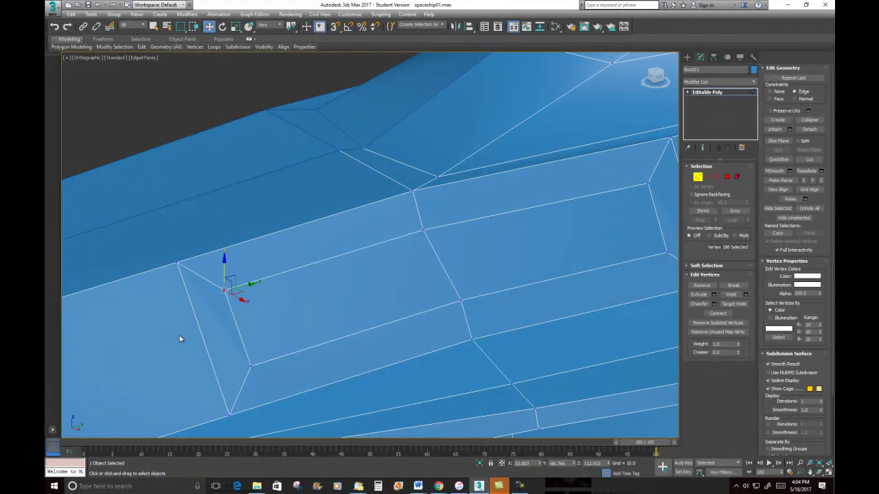
drag(248, 284, 267, 277)
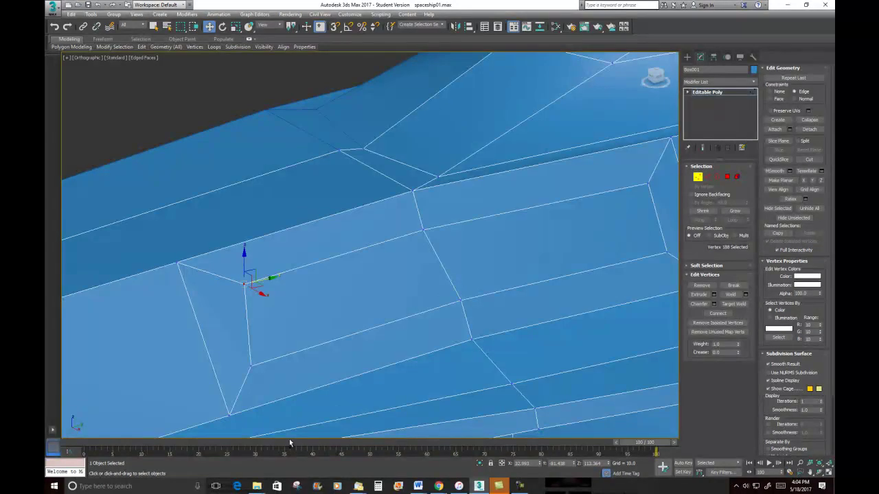
Chamfer the four corner vertices of the inset side panel by about 2.5
ctrl+click(251, 367)
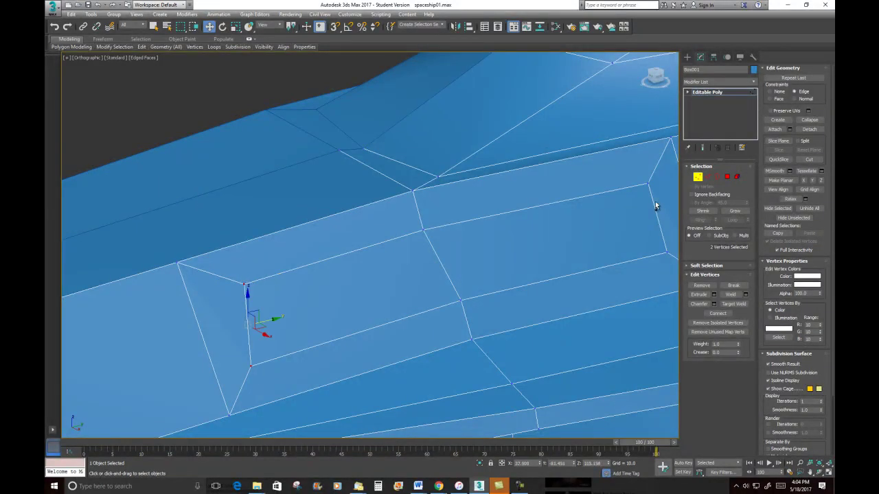
ctrl+click(646, 184)
ctrl+click(666, 253)
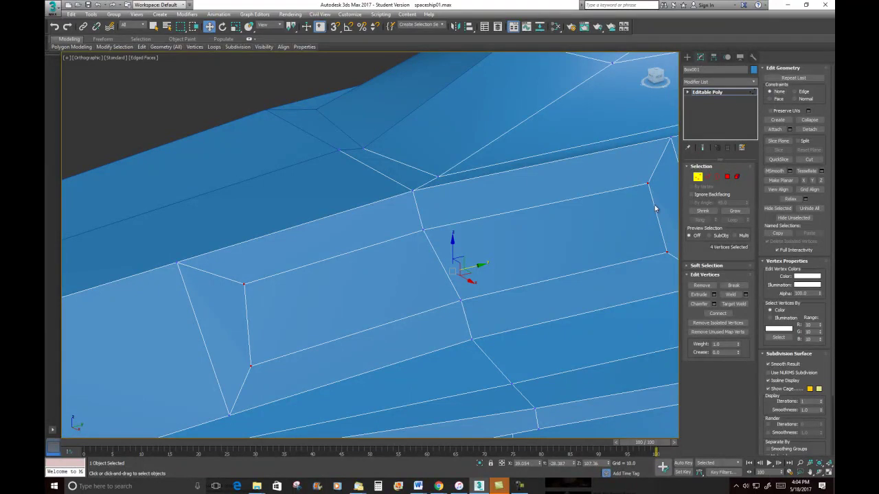
right_click(482, 232)
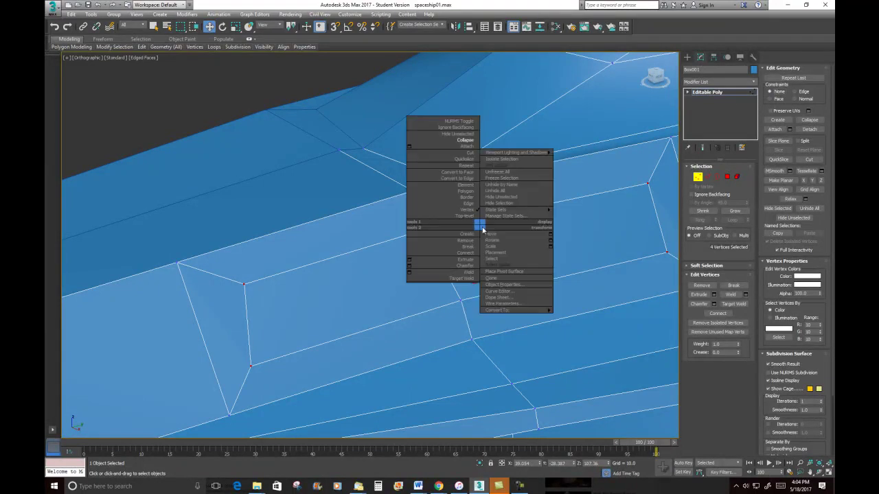
click(409, 266)
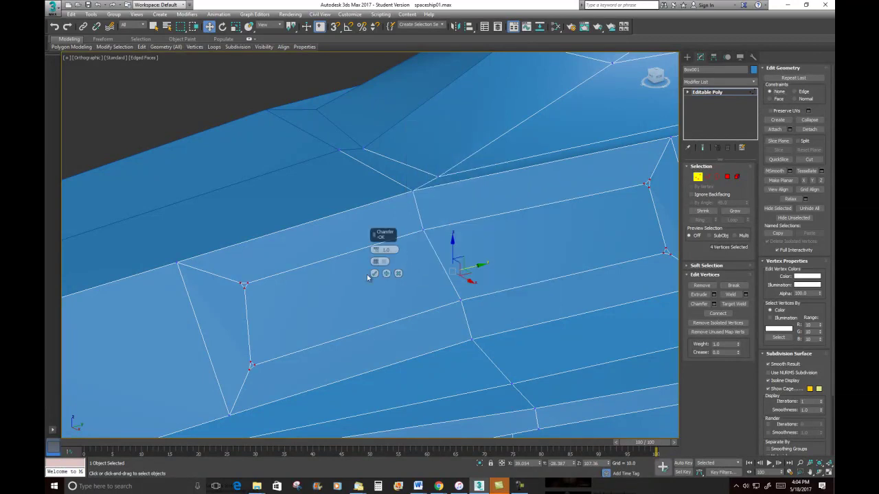
drag(375, 250, 376, 237)
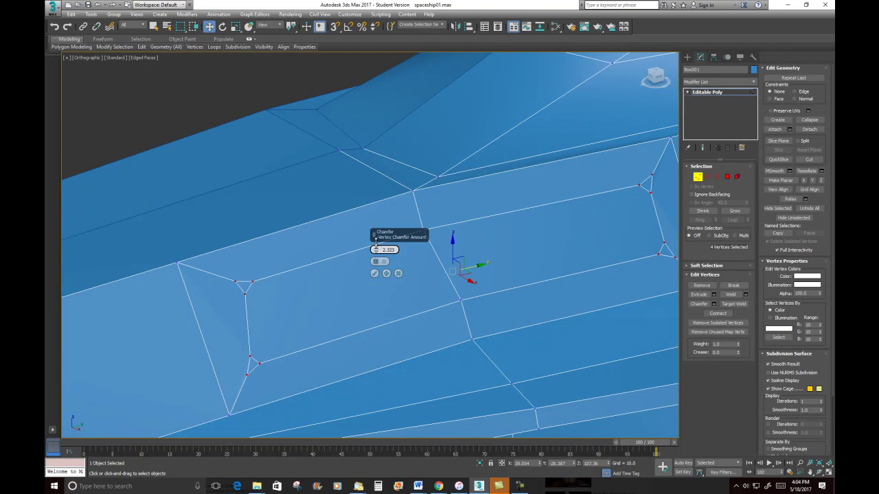
alt+middle_drag(457, 275, 381, 280)
click(374, 274)
Target-weld the outermost chamfer vertex at each inset corner to the matching outer corner of the surrounding panel
alt+middle_drag(535, 277, 523, 258)
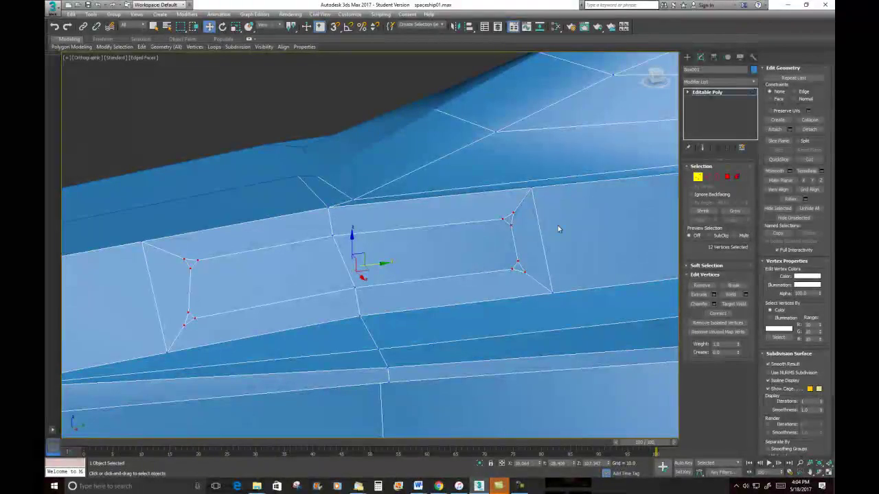
click(735, 304)
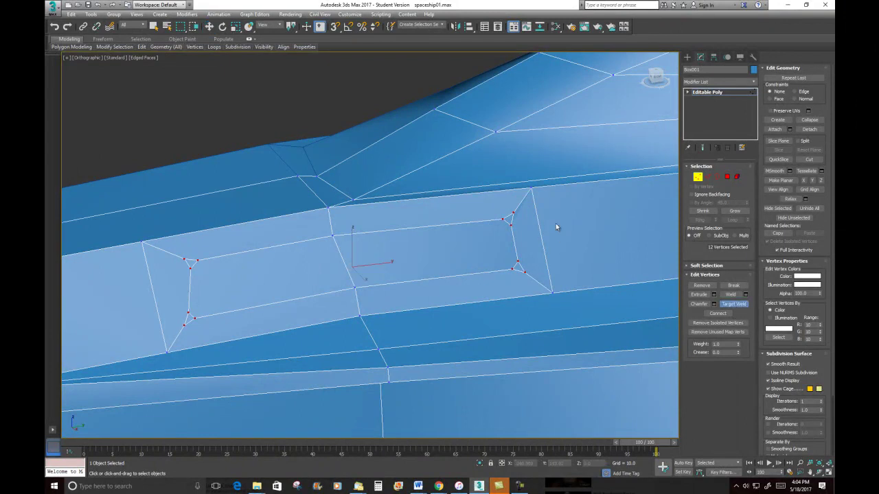
click(512, 213)
click(531, 189)
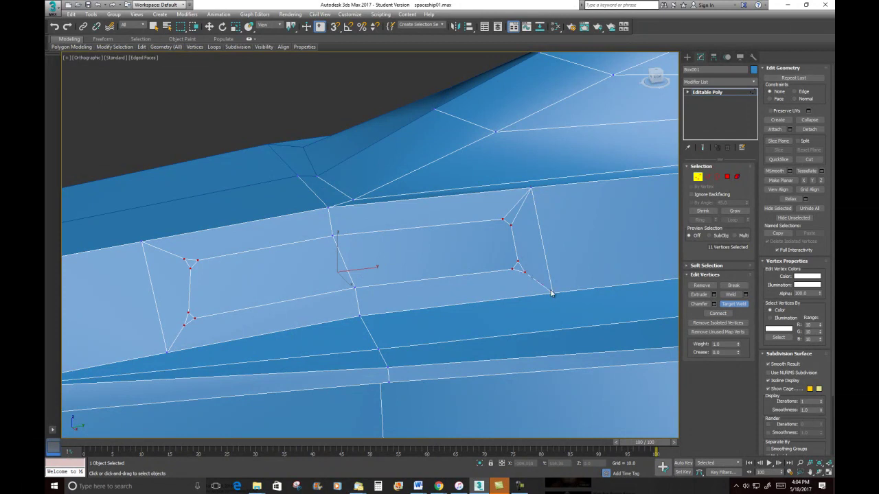
click(551, 294)
alt+middle_drag(476, 294, 383, 261)
click(312, 246)
click(275, 228)
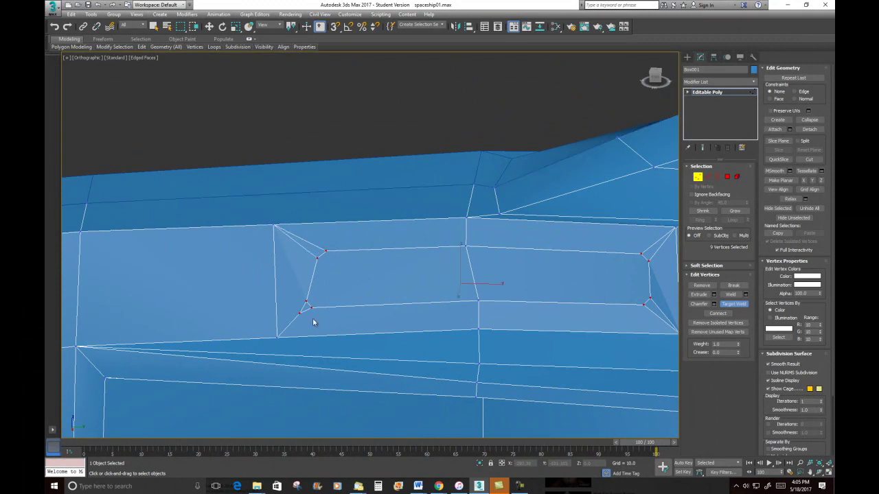
click(276, 340)
Chamfer the outline edges of the two inset polygons into a narrow double loop, excluding the edge that divides them
scroll(361, 295, down, 2)
alt+middle_drag(365, 294, 447, 288)
scroll(446, 288, up, 2)
click(718, 177)
key(w)
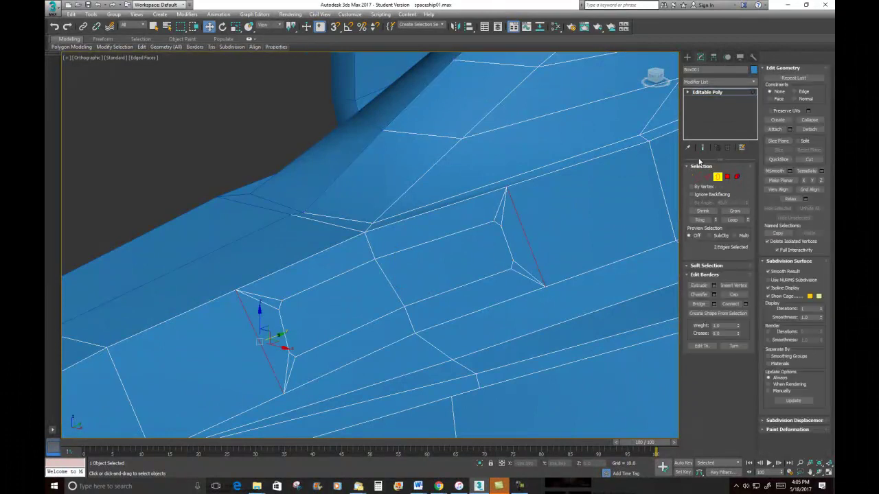
click(727, 176)
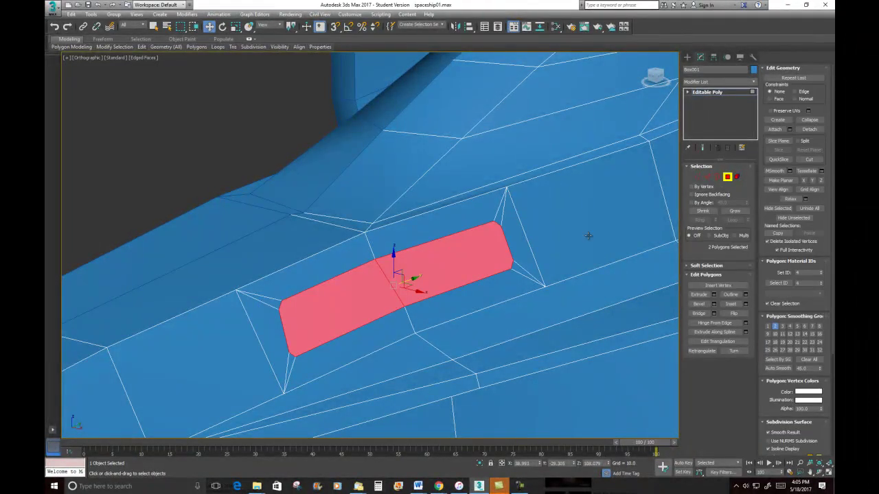
ctrl+shift+click(708, 176)
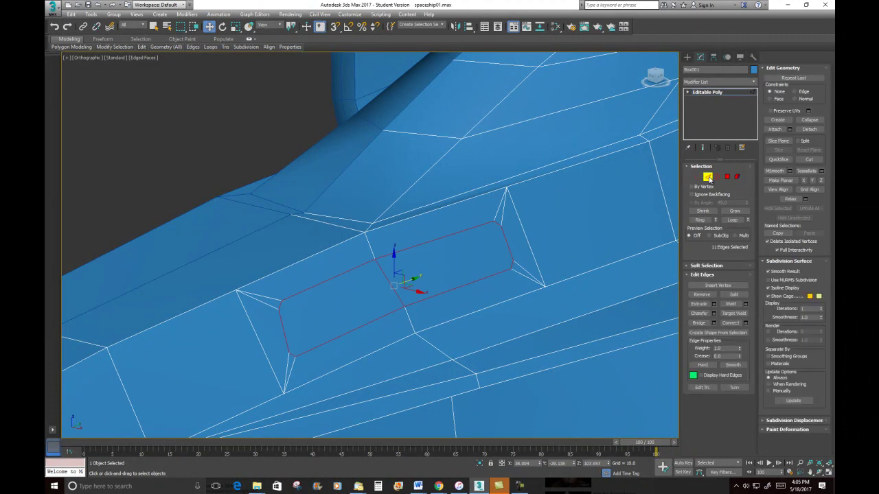
alt+click(381, 269)
alt+middle_drag(485, 323, 428, 314)
right_click(454, 265)
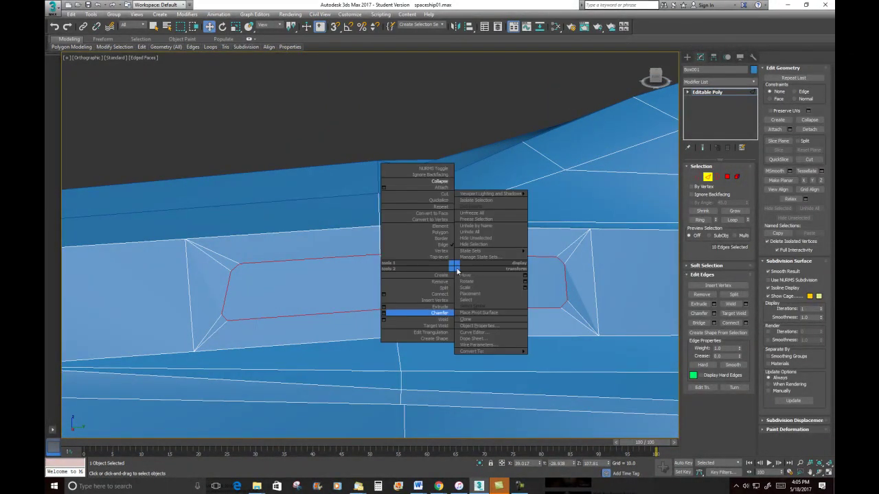
click(384, 313)
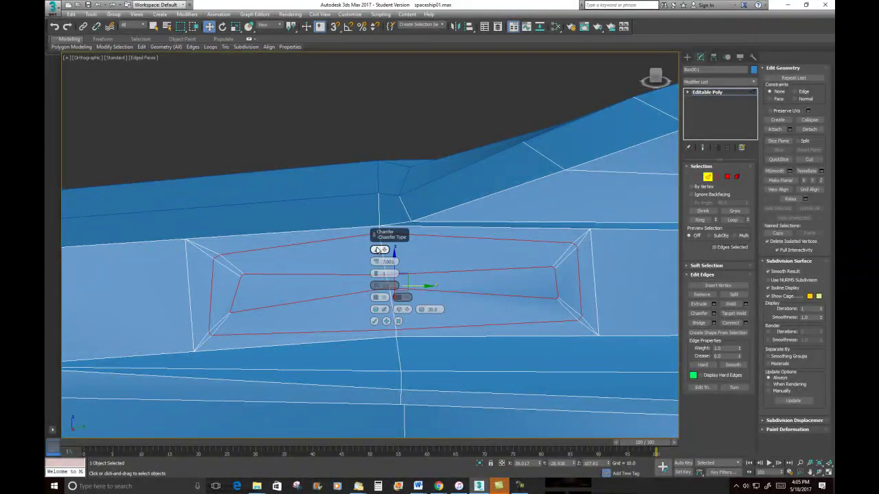
drag(375, 261, 372, 279)
click(374, 321)
Slide the two middle vertices of the inset panel's upper double edge slightly down along Z with the Edge constraint
alt+middle_drag(470, 288, 536, 245)
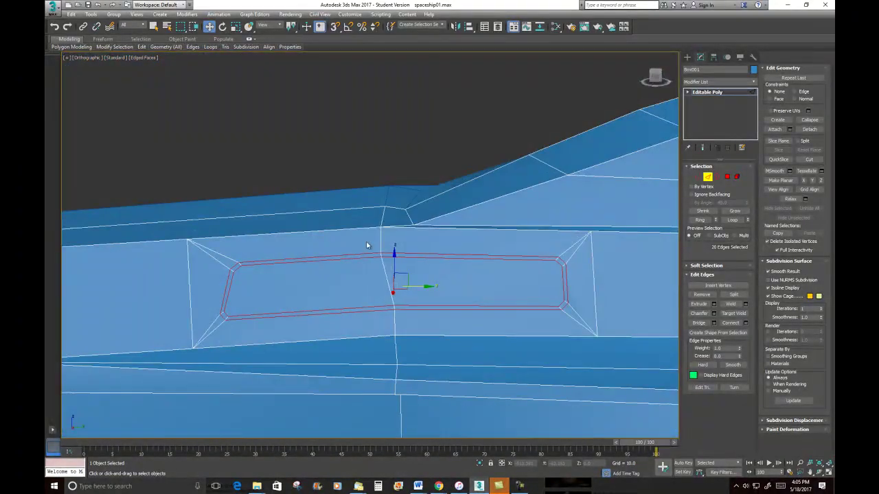
ctrl+click(698, 177)
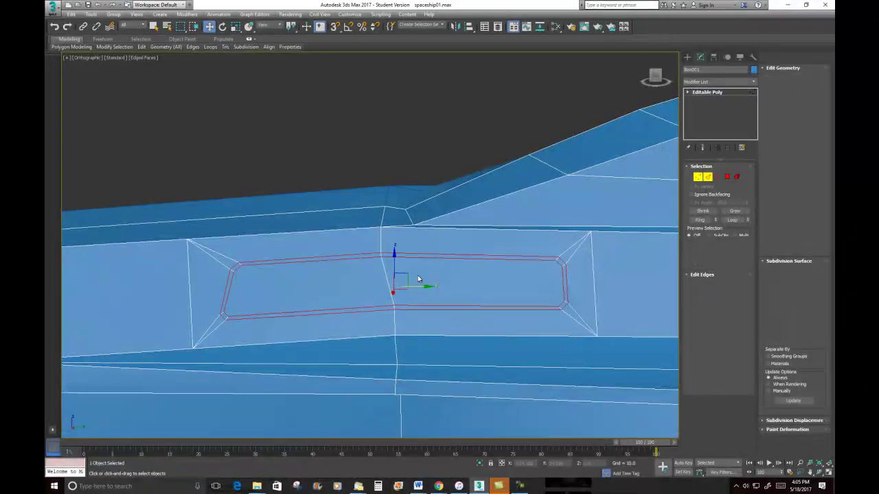
click(380, 256)
scroll(379, 265, up, 6)
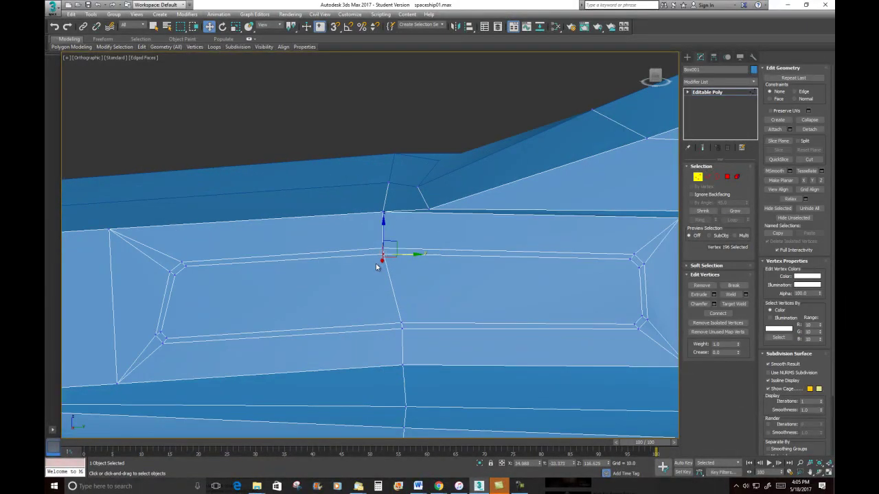
click(414, 192)
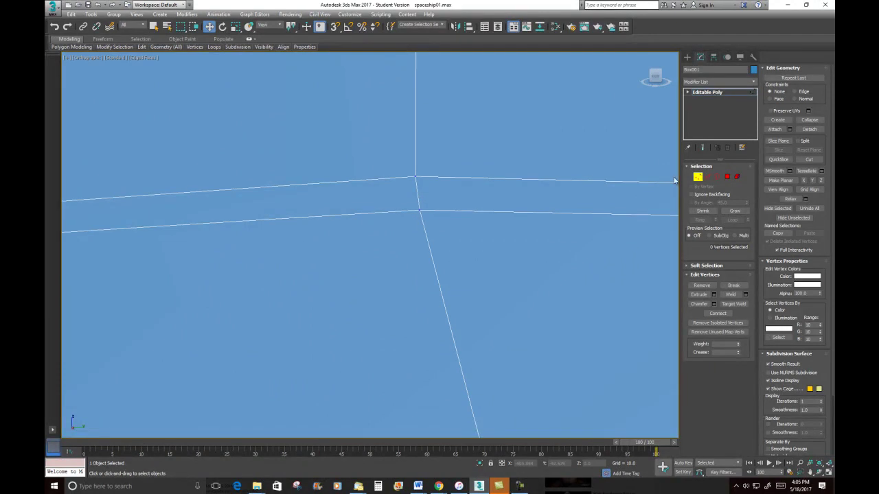
drag(450, 234, 450, 234)
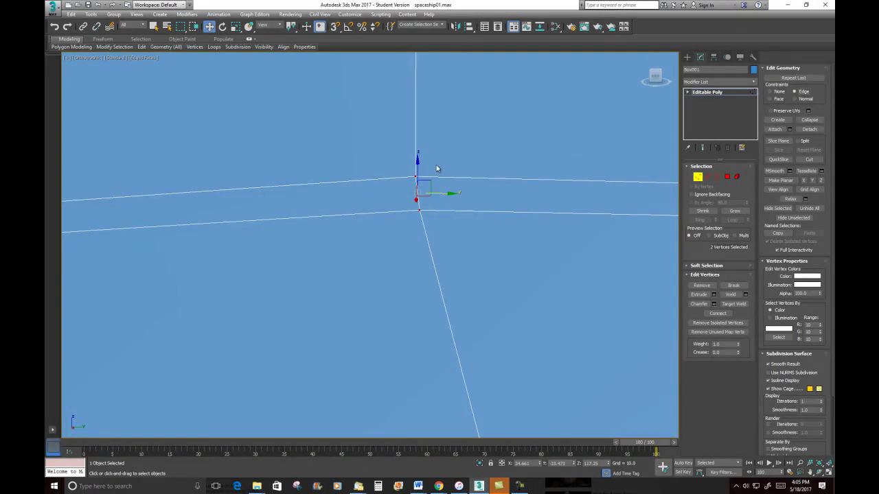
drag(417, 168, 420, 197)
scroll(421, 245, down, 2)
middle_drag(421, 245, 321, 220)
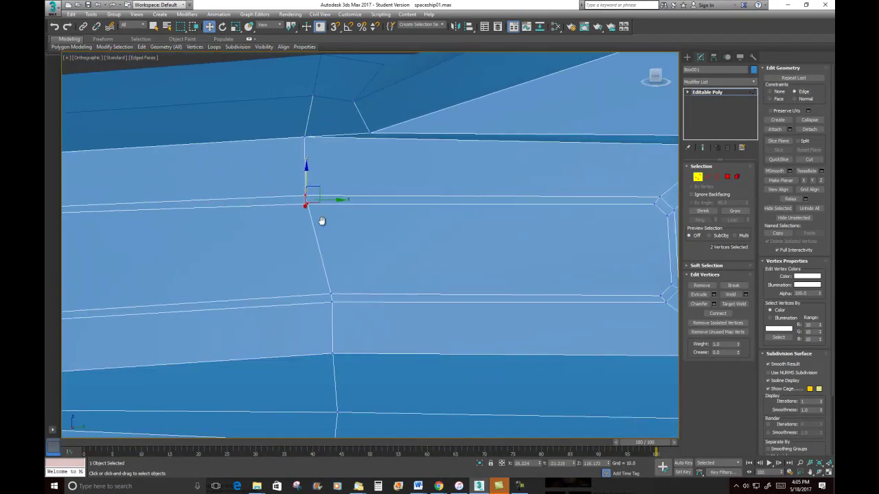
drag(306, 175, 306, 174)
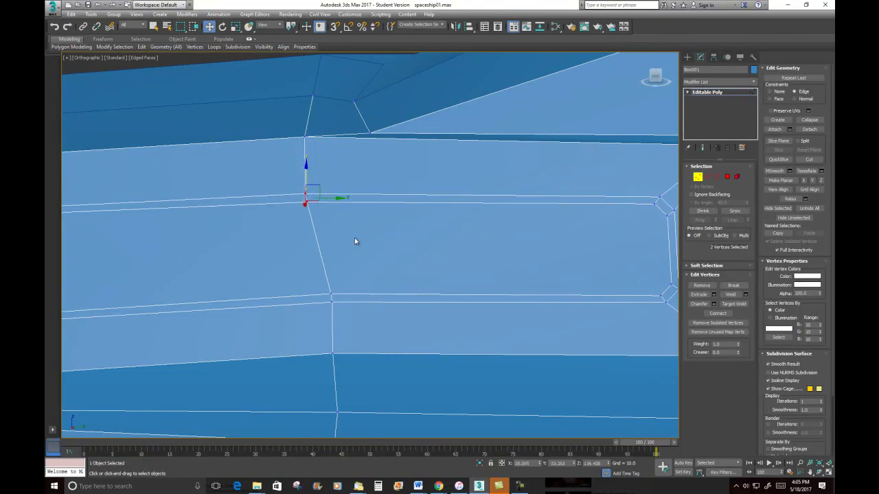
Select the closed ring of narrow polygons between the inset side panel's double outline
scroll(355, 237, down, 2)
alt+middle_drag(361, 268, 539, 283)
click(708, 176)
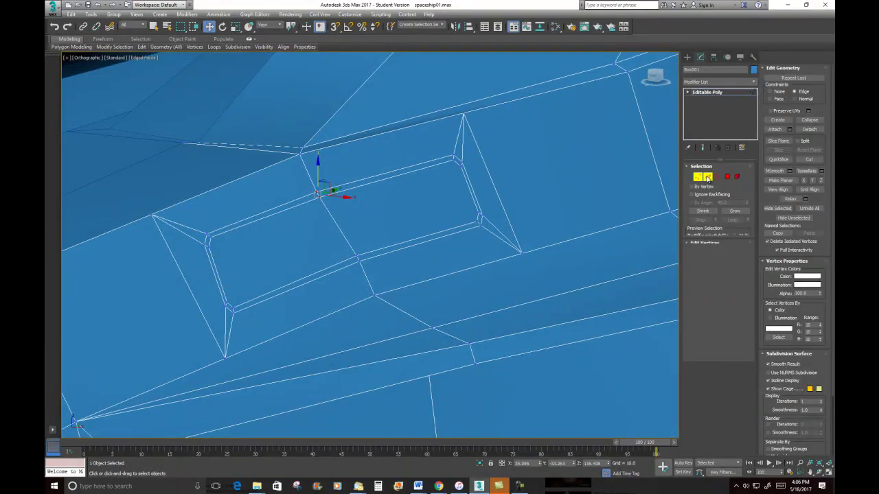
click(357, 258)
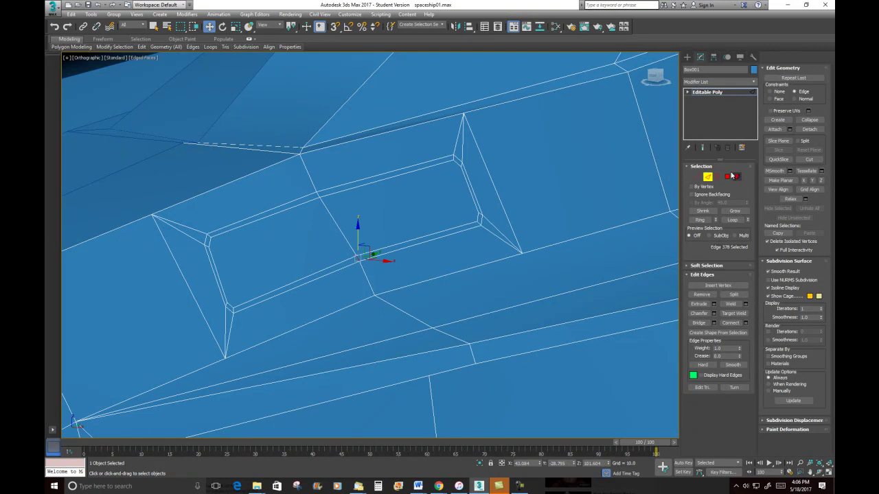
click(699, 220)
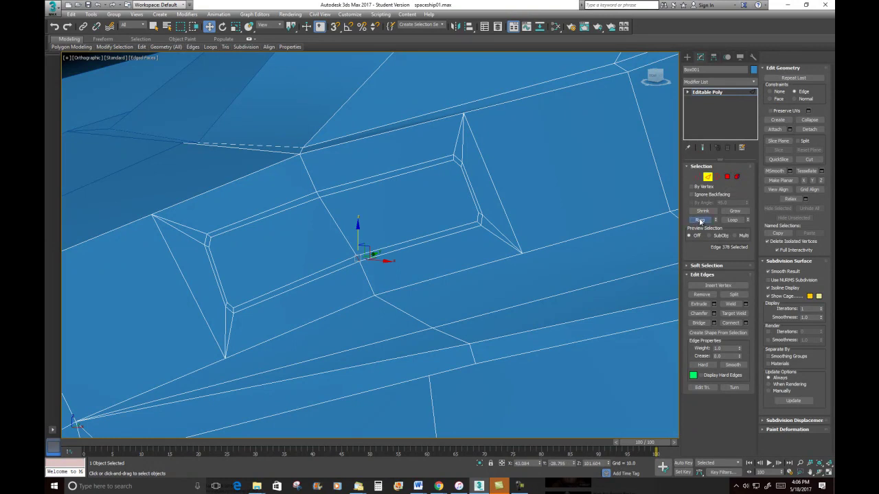
ctrl+click(727, 176)
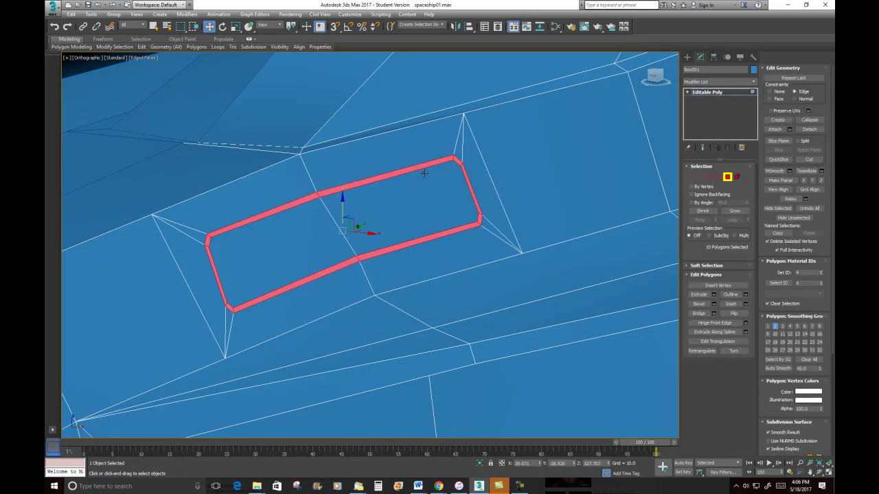
Bevel the panel's outline polygons inward by Local Normal, with a height of about -0.966 and an outline of about -0.149
right_click(423, 174)
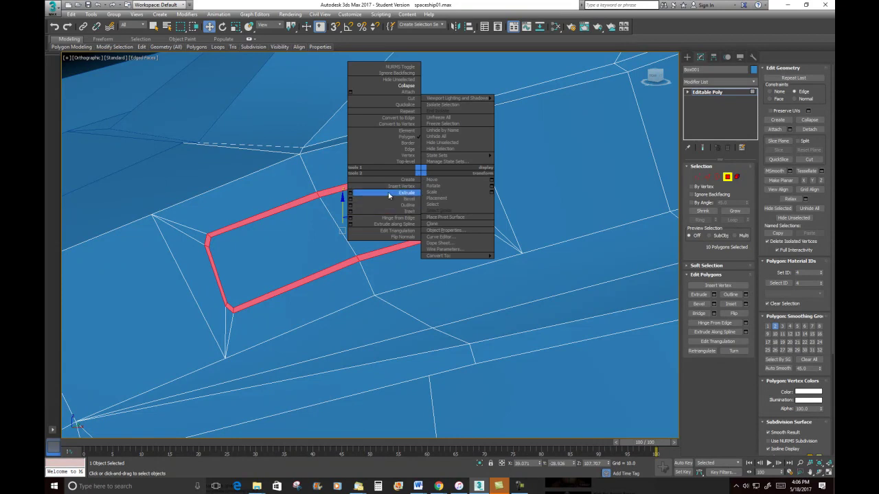
click(351, 199)
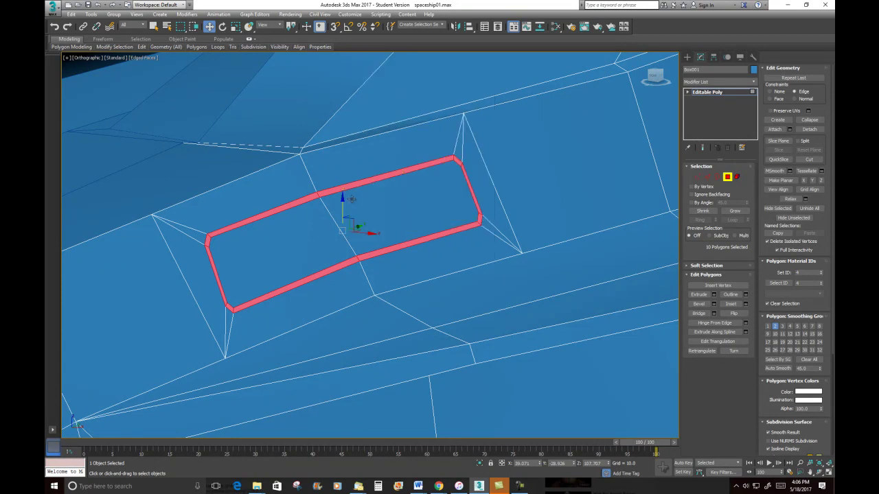
mouse_move(376, 263)
mouse_down()
mouse_move(360, 311)
mouse_move(373, 265)
mouse_up()
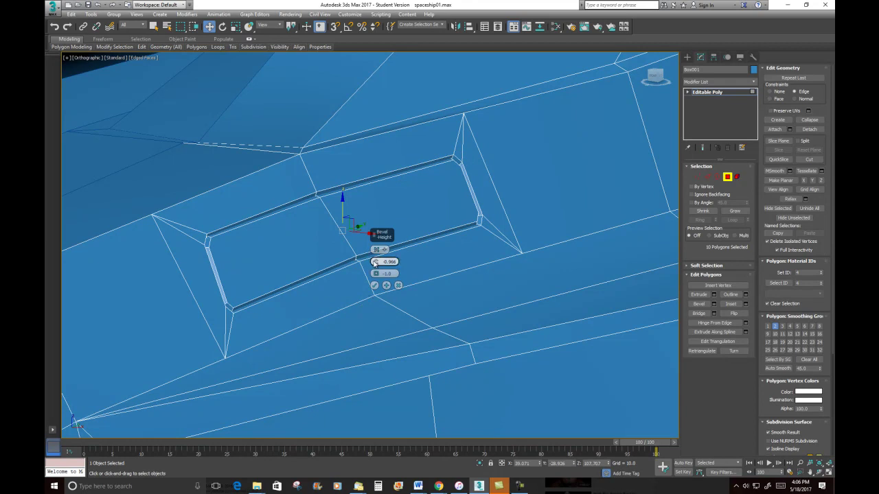
click(385, 250)
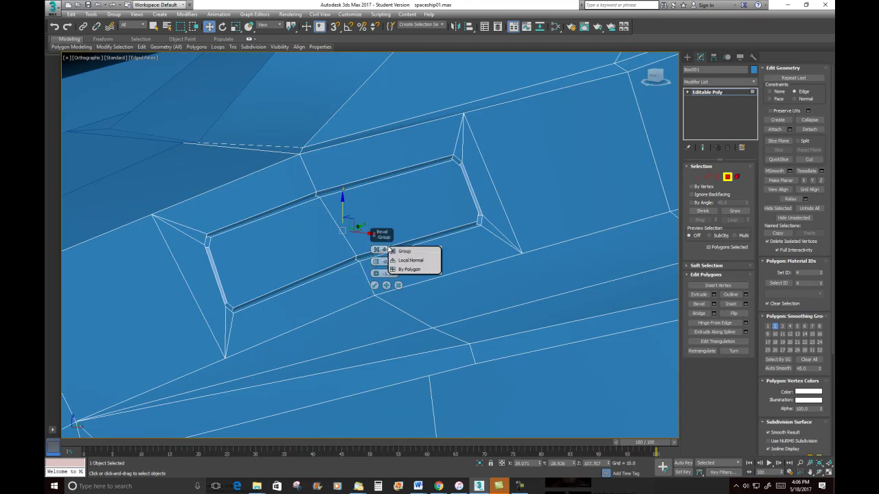
click(396, 262)
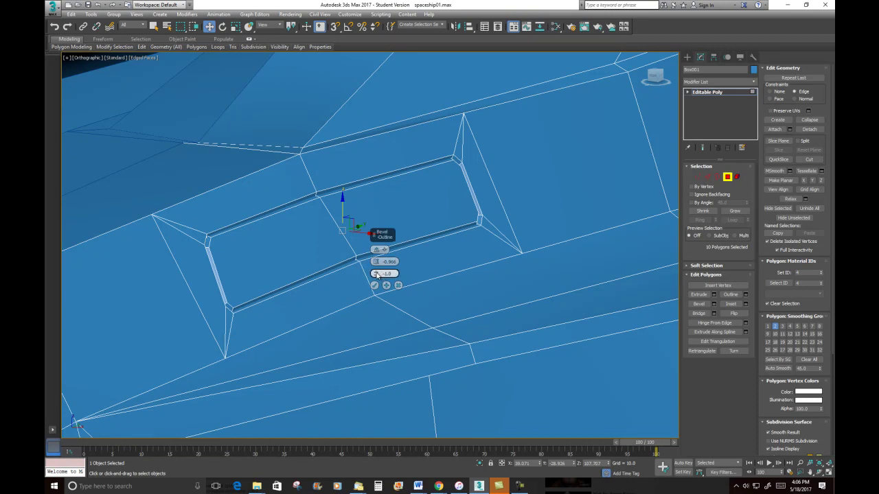
drag(374, 274, 373, 269)
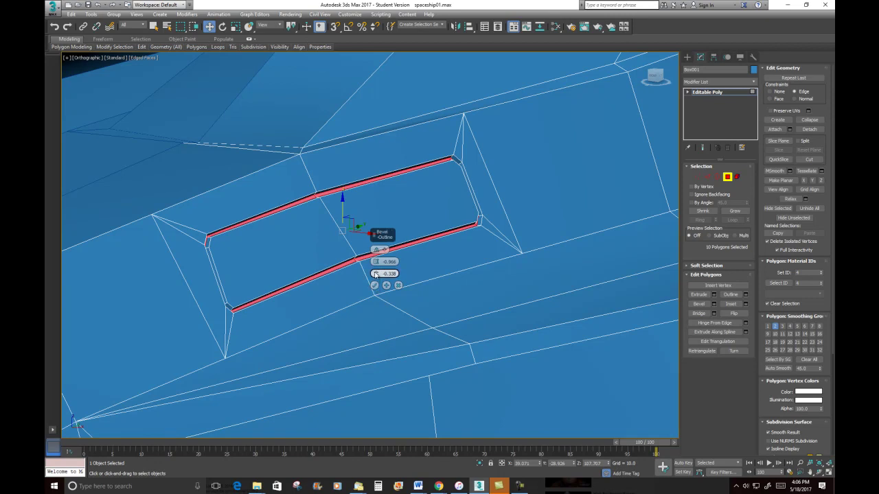
drag(376, 274, 377, 273)
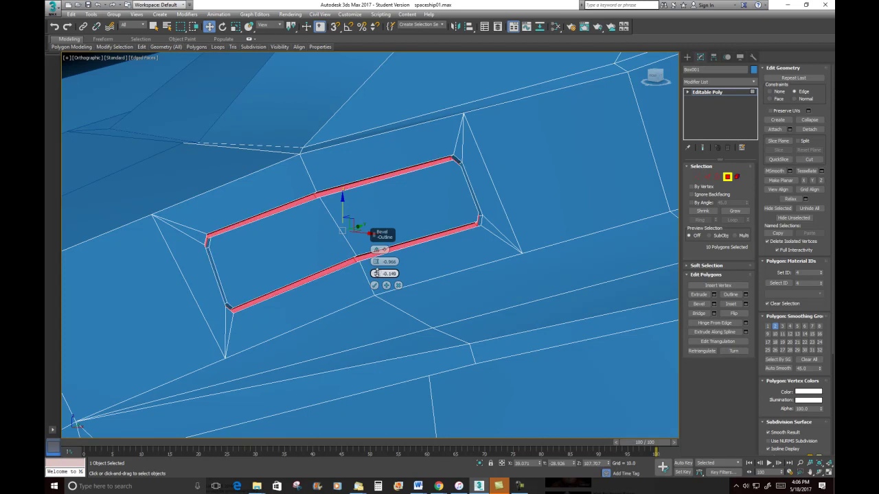
click(375, 286)
scroll(457, 263, down, 3)
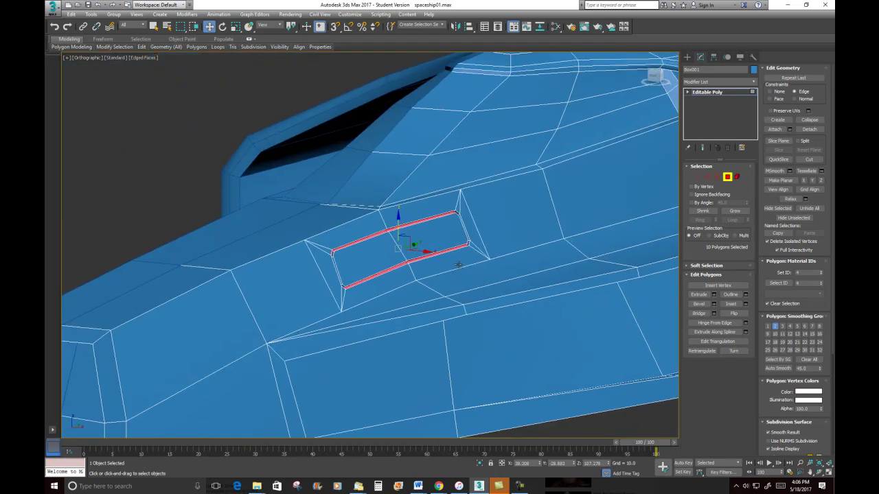
alt+middle_drag(478, 278, 419, 229)
click(317, 108)
click(728, 177)
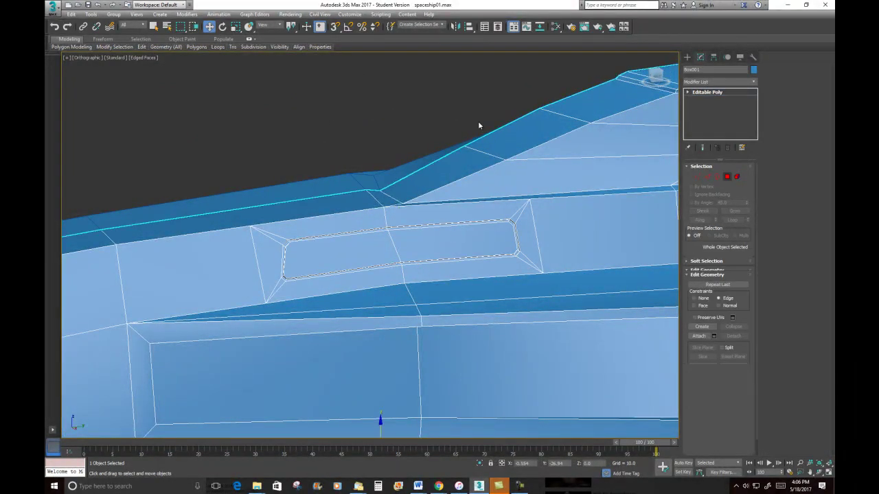
Examine the recessed panel outline and the surrounding hull on the whole ship from several angles
click(267, 102)
scroll(467, 250, down, 3)
middle_drag(435, 240, 255, 261)
scroll(364, 269, up, 2)
scroll(273, 261, down, 2)
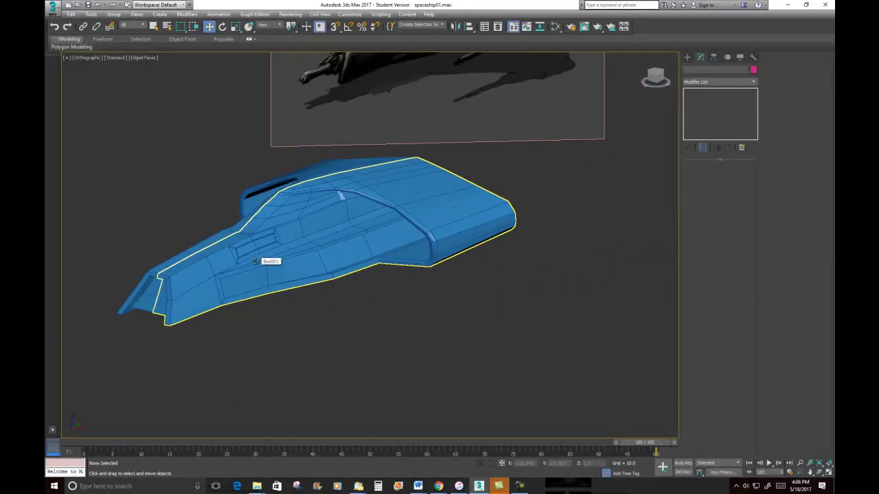
alt+middle_drag(254, 261, 291, 228)
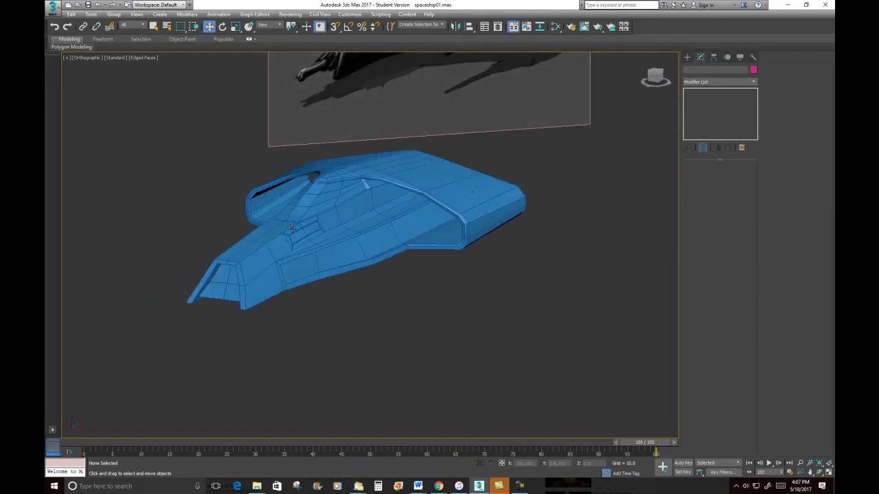
middle_drag(359, 233, 319, 256)
scroll(319, 256, up, 4)
mouse_move(371, 239)
alt+middle_down()
mouse_move(359, 240)
mouse_move(362, 247)
alt+middle_up()
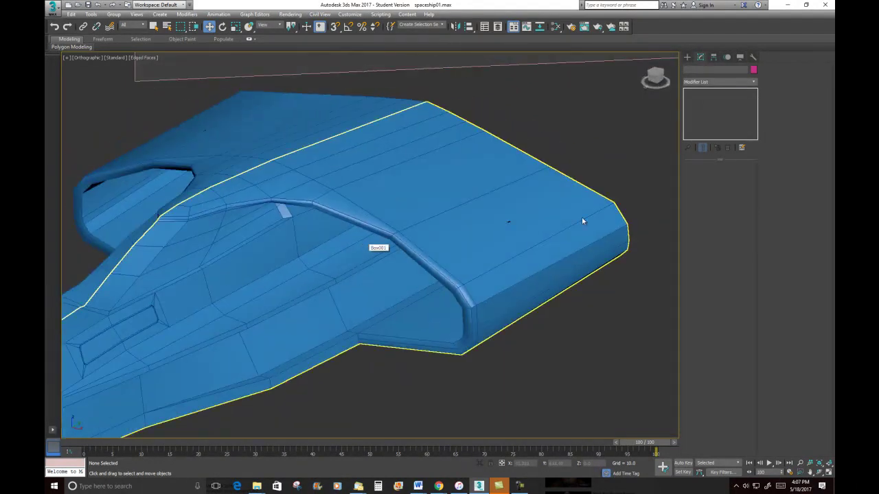
Compare the shape of the wing and its upper surface with the concept sketch from several angles
click(400, 183)
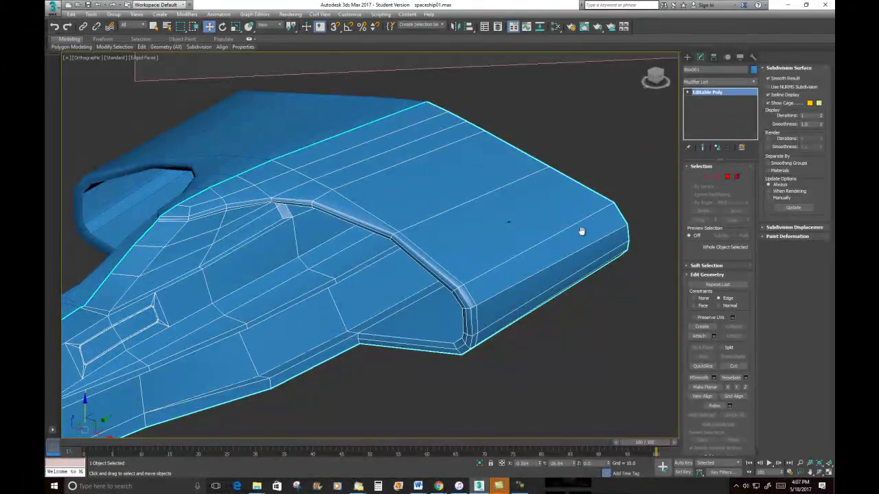
scroll(594, 221, down, 5)
middle_drag(595, 221, 500, 336)
alt+middle_drag(504, 190, 504, 402)
scroll(501, 395, up, 5)
alt+middle_drag(453, 275, 479, 277)
scroll(422, 284, down, 3)
scroll(453, 256, up, 2)
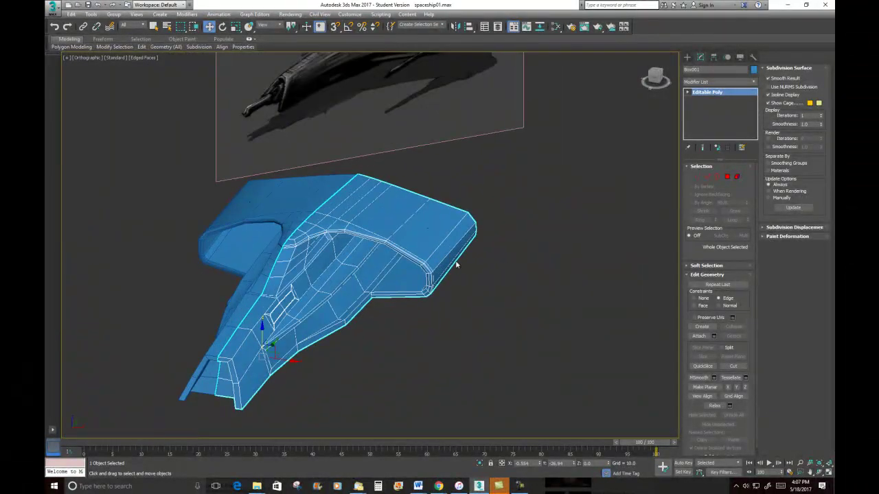
click(506, 277)
mouse_move(388, 278)
alt+middle_down()
mouse_move(405, 273)
mouse_move(416, 254)
mouse_move(444, 252)
mouse_move(402, 292)
mouse_move(363, 285)
mouse_move(392, 289)
alt+middle_up()
scroll(405, 282, up, 3)
scroll(392, 289, up, 2)
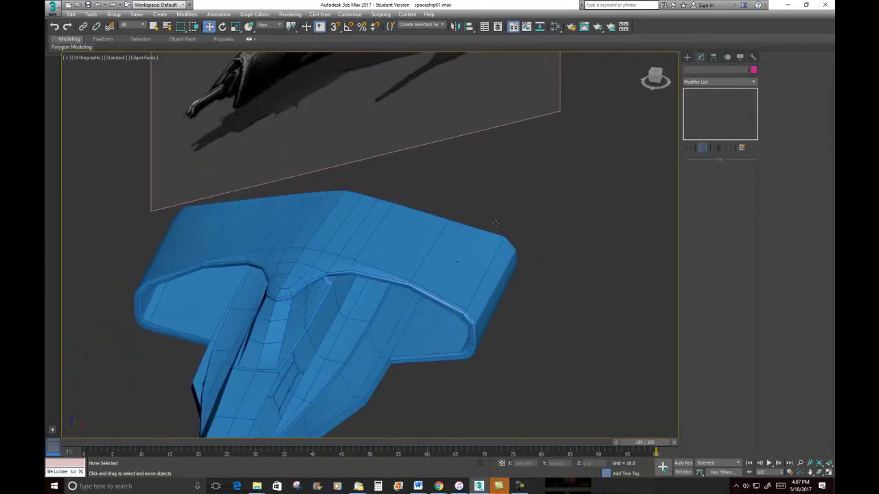
click(451, 240)
alt+middle_drag(472, 177, 471, 148)
middle_drag(471, 148, 466, 183)
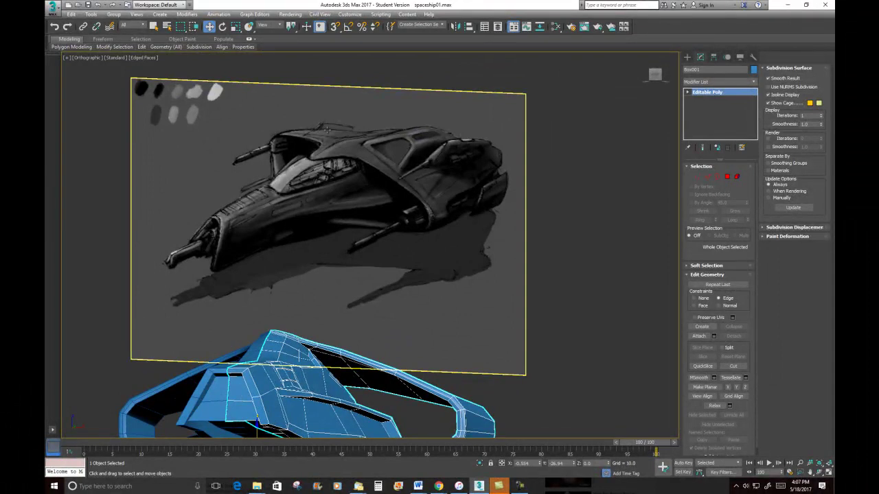
alt+middle_drag(430, 369, 481, 385)
scroll(481, 357, up, 3)
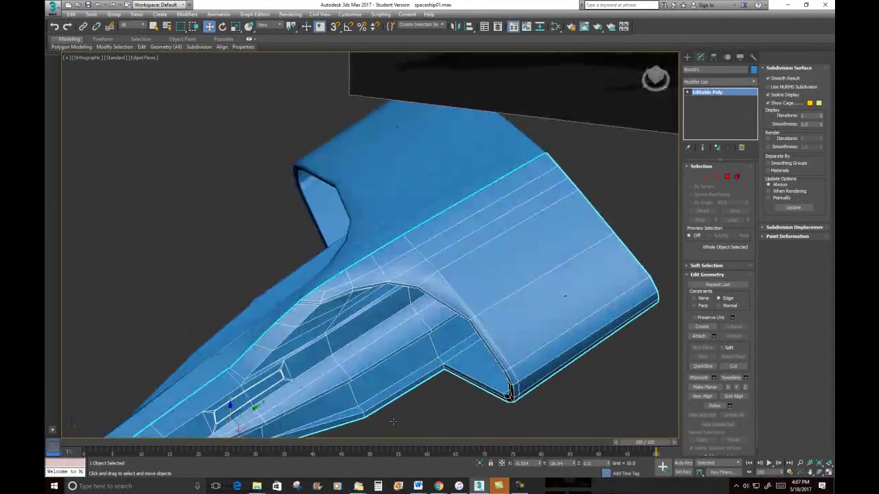
scroll(480, 343, down, 3)
scroll(493, 334, down, 2)
middle_drag(493, 334, 510, 299)
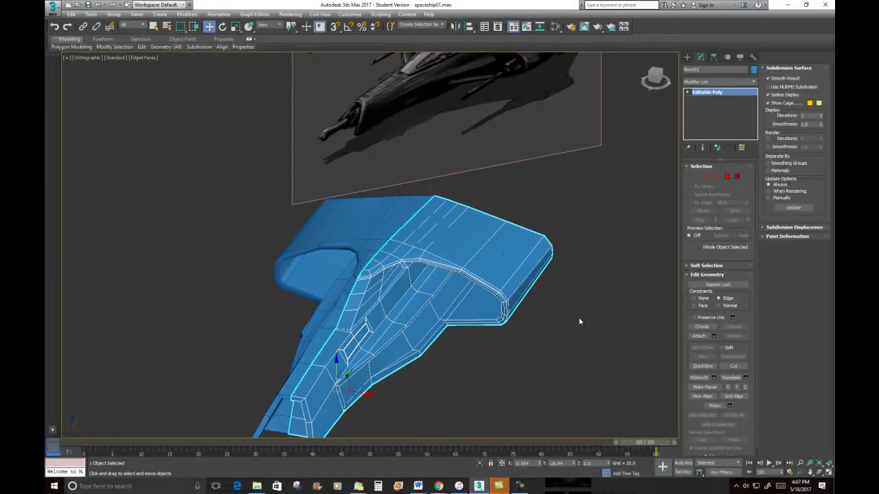
click(580, 322)
click(353, 227)
right_click(353, 227)
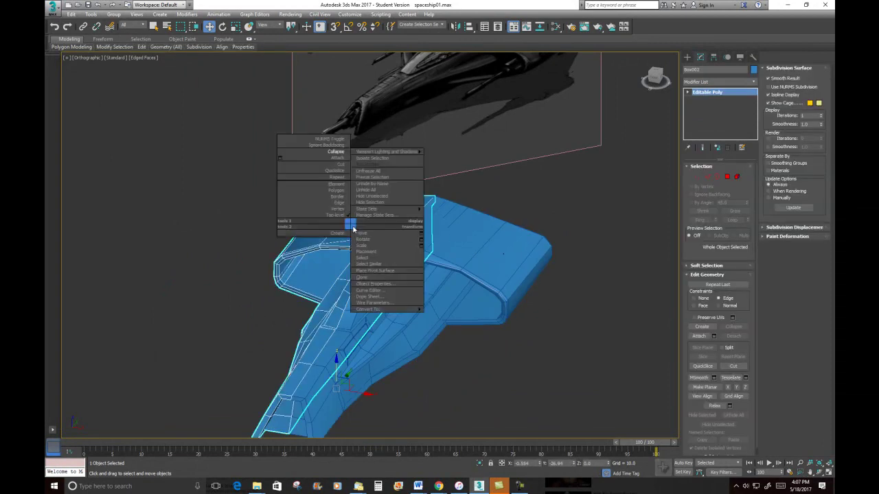
mouse_move(386, 310)
click(445, 315)
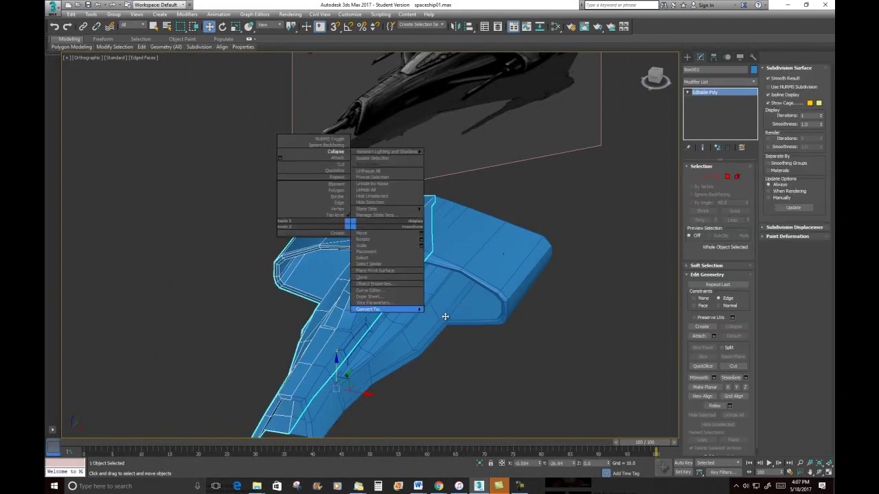
click(604, 342)
Try raising two vertices on the rear edge of the wing's upper surface along Z, and undo the move
click(494, 275)
click(703, 177)
drag(488, 218, 534, 244)
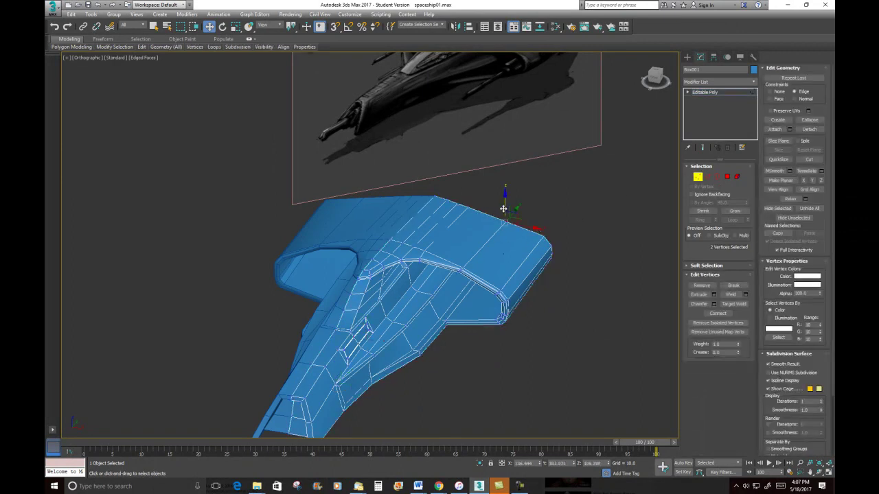
drag(505, 199, 514, 162)
key(ctrl+z)
alt+middle_drag(600, 230, 537, 294)
scroll(570, 224, down, 2)
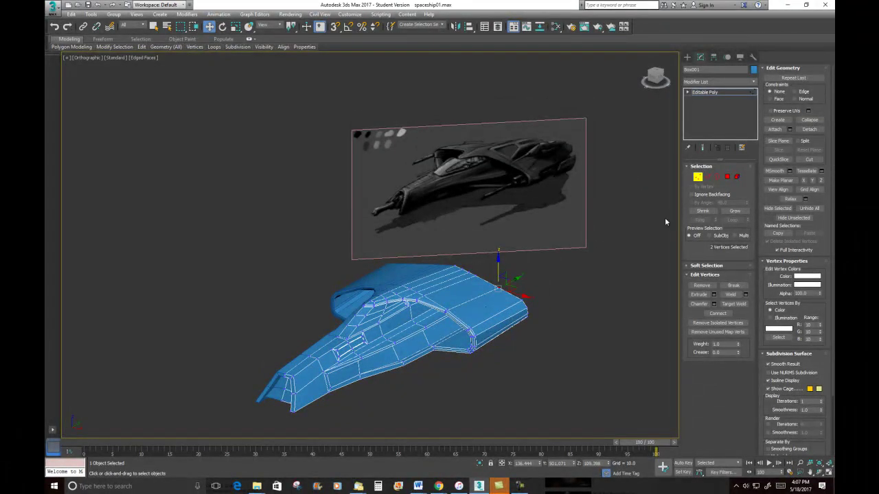
Inset the wide polygon on top of the wing slightly inside its borders
click(727, 176)
click(453, 292)
alt+middle_drag(498, 295, 473, 288)
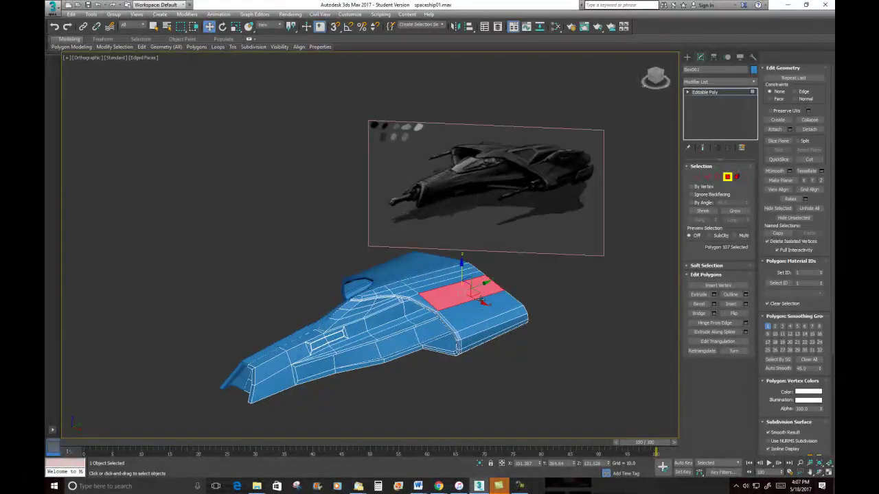
scroll(470, 284, up, 6)
scroll(469, 284, up, 3)
right_click(464, 285)
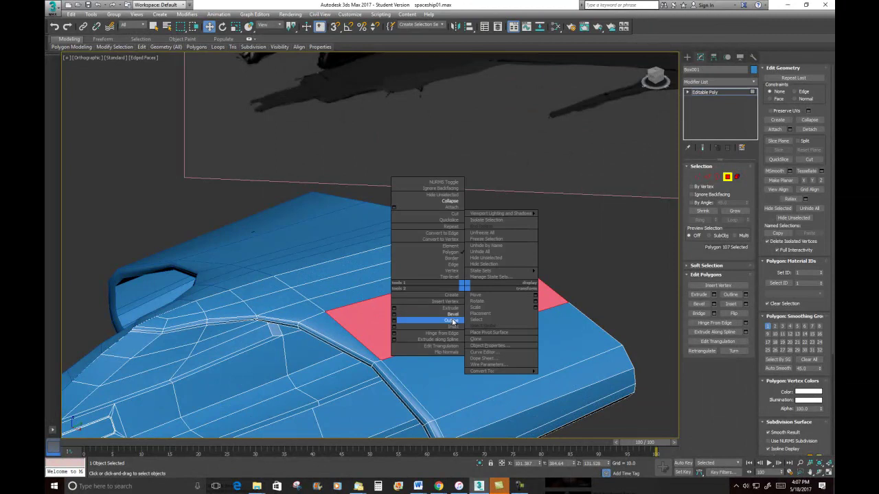
click(394, 326)
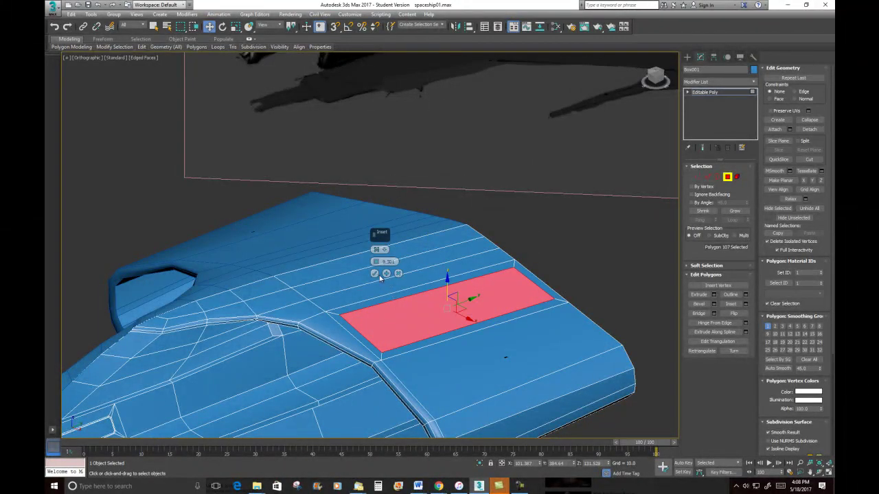
drag(377, 263, 376, 257)
Compare the inset polygon on the wing's top with the matching area of the concept sketch
alt+middle_drag(457, 310, 447, 291)
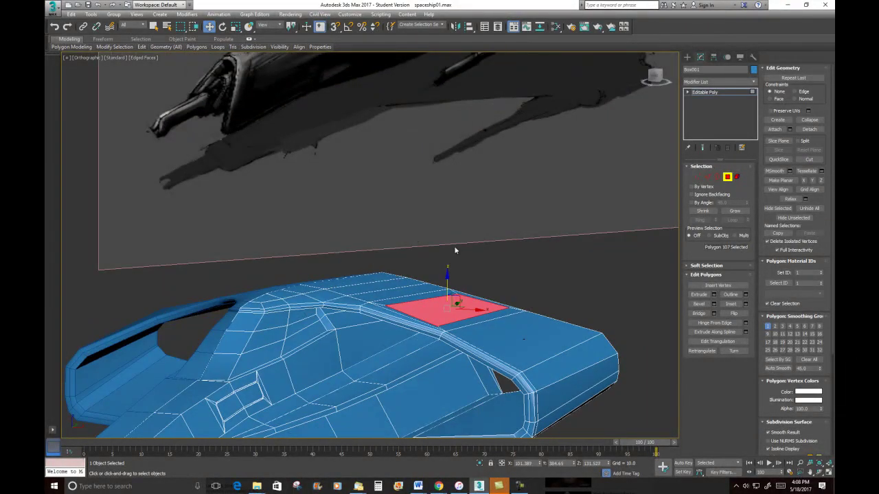
scroll(427, 261, down, 5)
alt+middle_drag(461, 247, 375, 358)
scroll(436, 278, up, 8)
scroll(436, 278, down, 5)
scroll(452, 264, up, 6)
scroll(451, 265, down, 4)
scroll(356, 400, up, 3)
scroll(374, 359, down, 3)
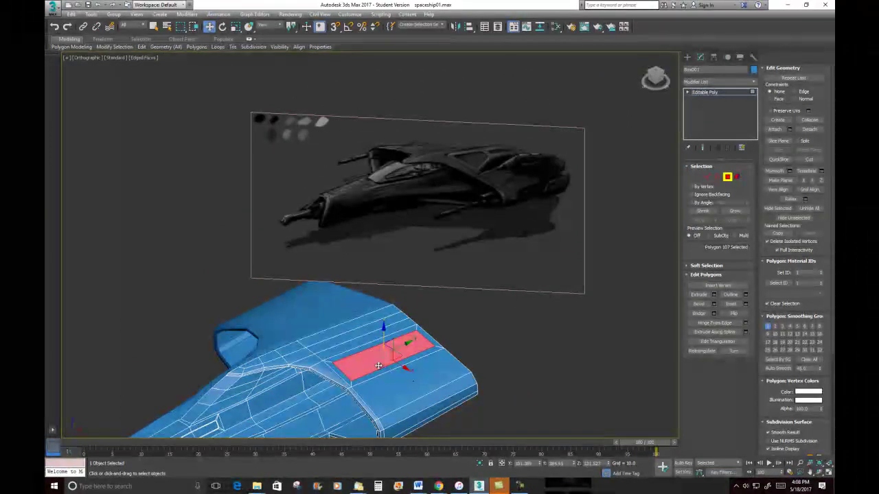
Scale the two rear vertices of the inset polygon on the wing's top closer together
scroll(375, 358, up, 3)
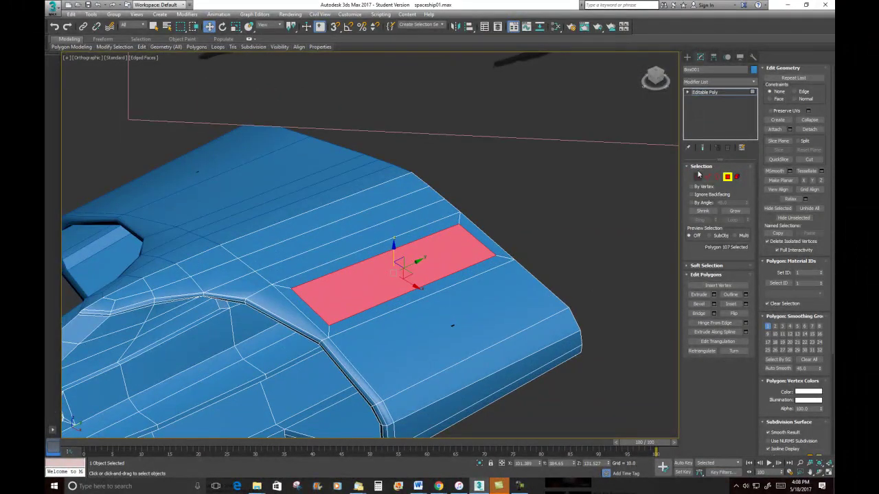
click(698, 177)
click(457, 224)
ctrl+click(494, 256)
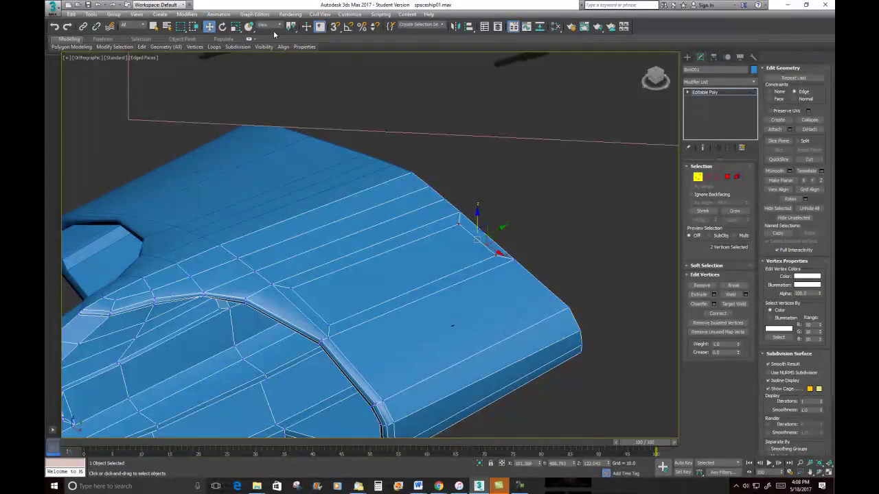
click(234, 29)
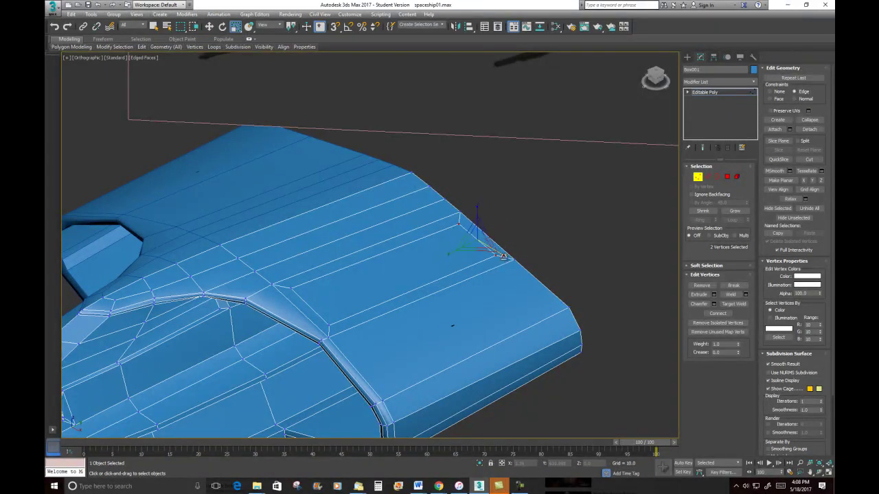
drag(479, 235, 484, 244)
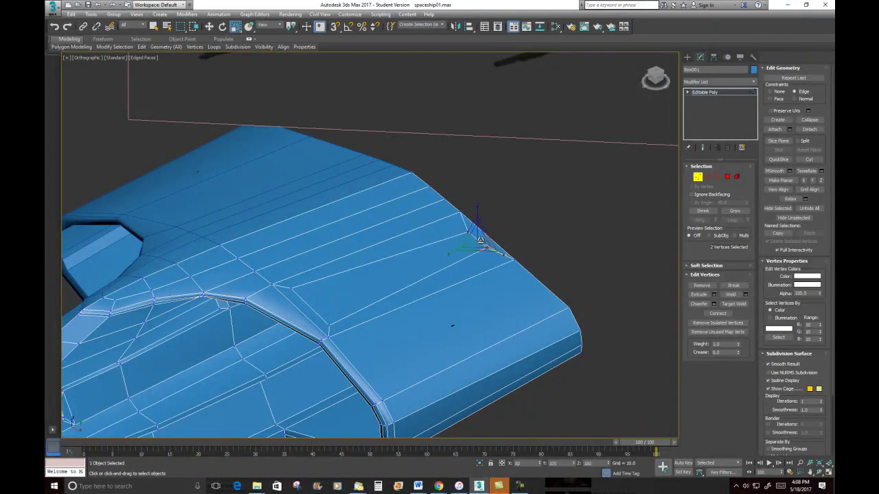
Move the inset polygon's two front vertices back toward the wing's rear edge by about 81 units along Y
click(291, 288)
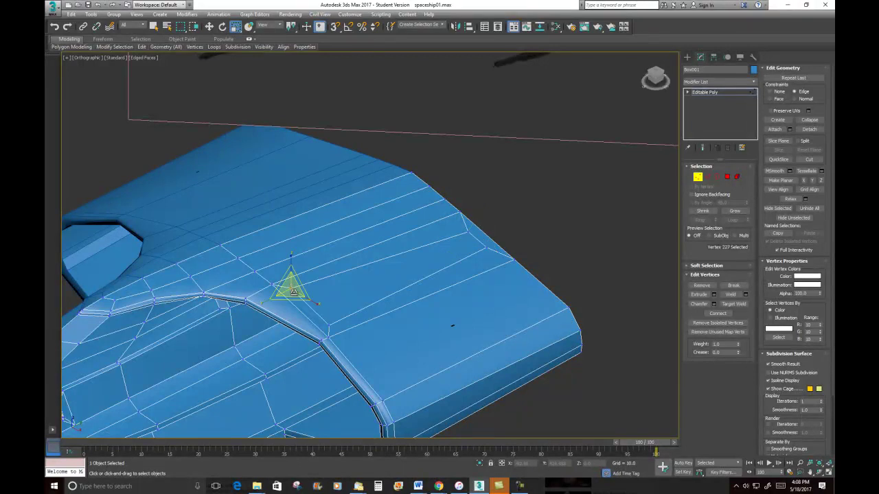
ctrl+click(330, 322)
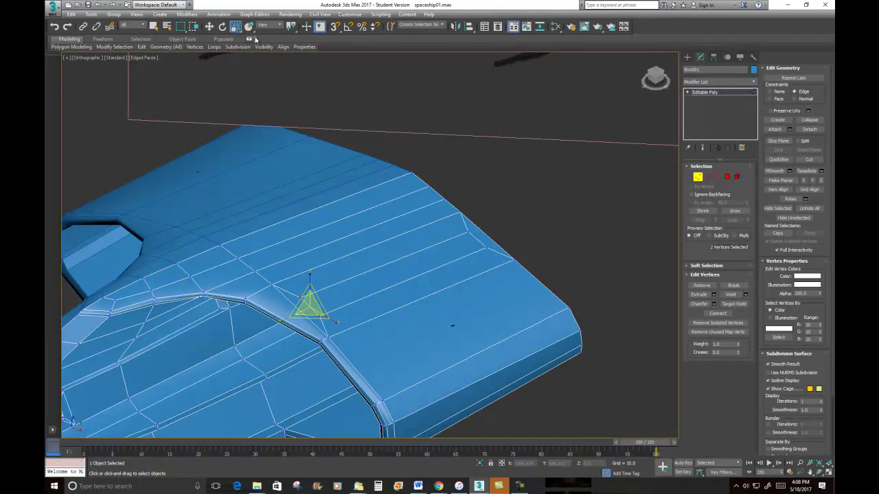
click(212, 28)
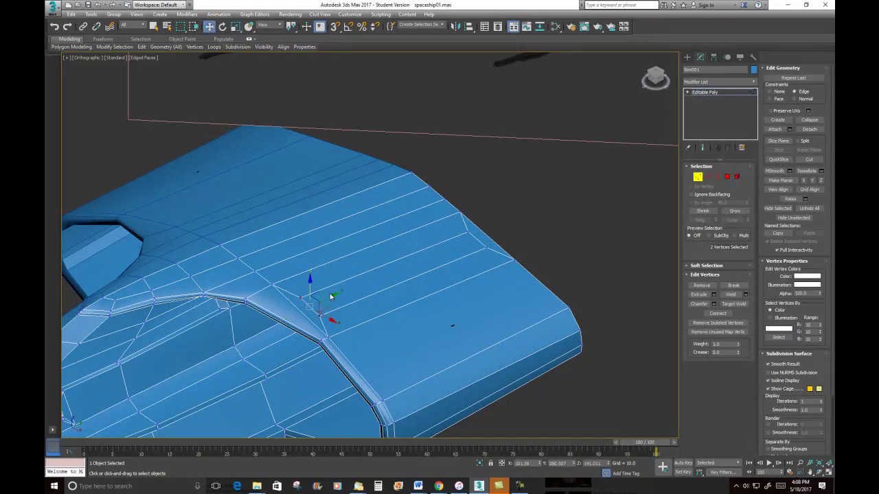
drag(329, 294, 401, 259)
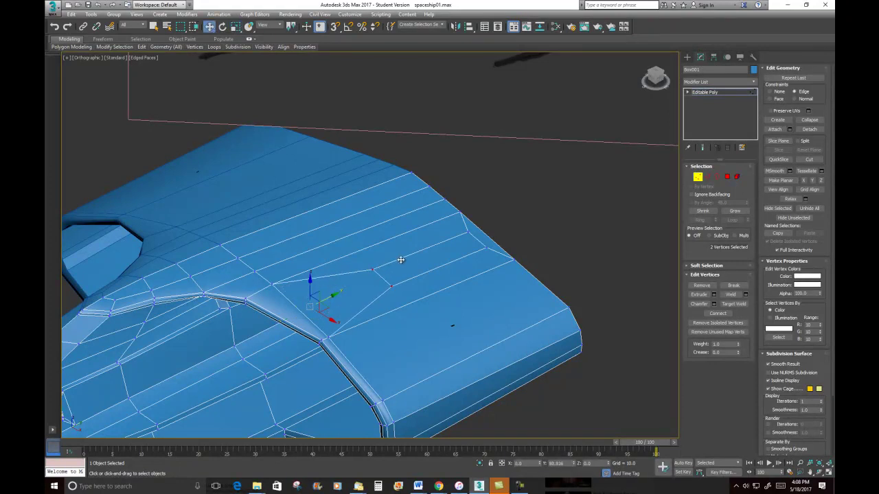
alt+middle_drag(459, 280, 487, 269)
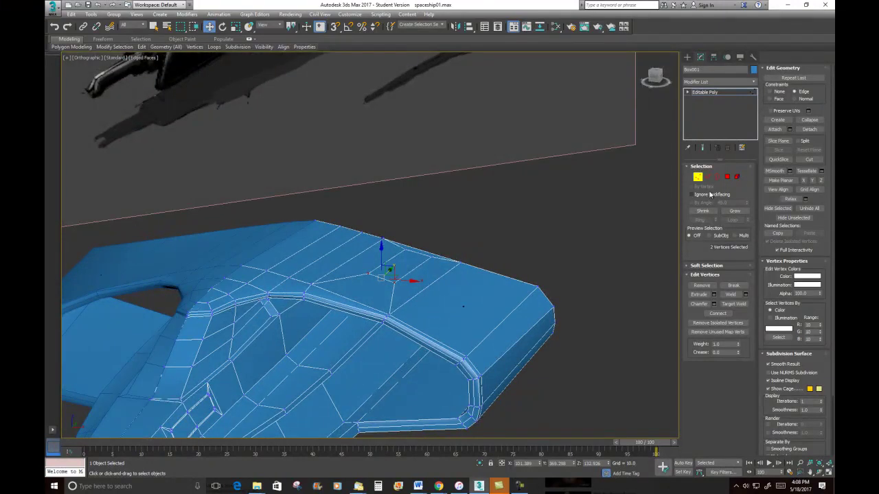
Try raising the shortened inset polygon on the wing's top along Z, and undo the move
click(728, 176)
click(400, 262)
drag(400, 242, 401, 225)
key(ctrl+z)
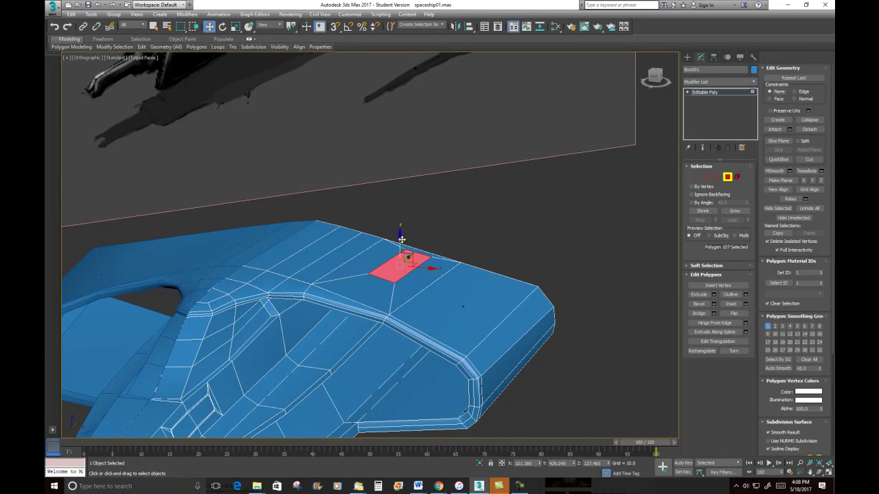
drag(398, 241, 404, 225)
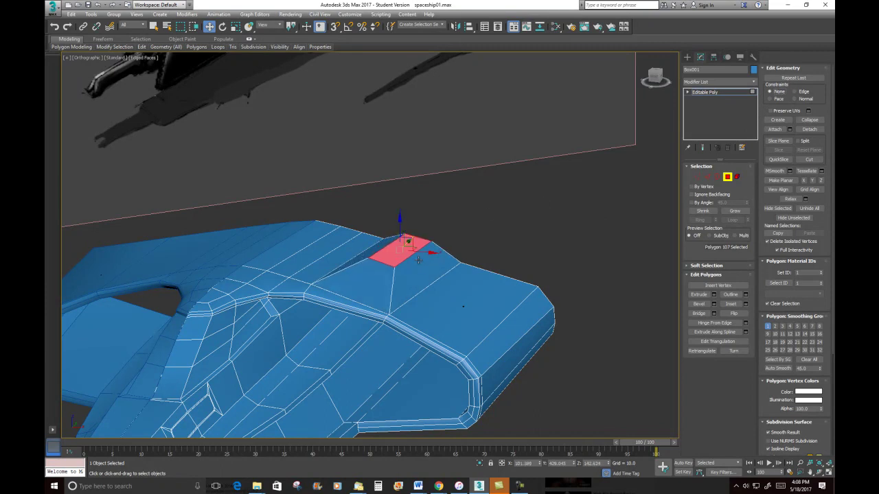
scroll(399, 300, down, 4)
middle_drag(398, 300, 409, 347)
scroll(392, 330, up, 4)
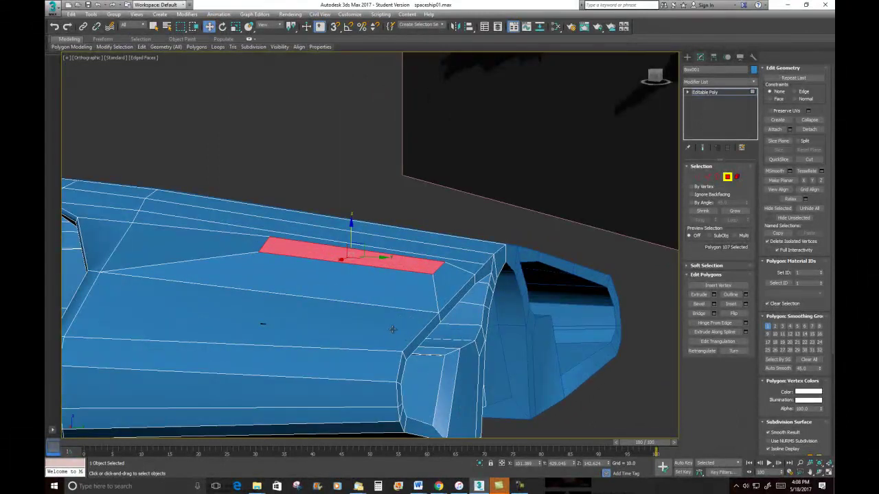
key(ctrl+z)
key(ctrl+z)
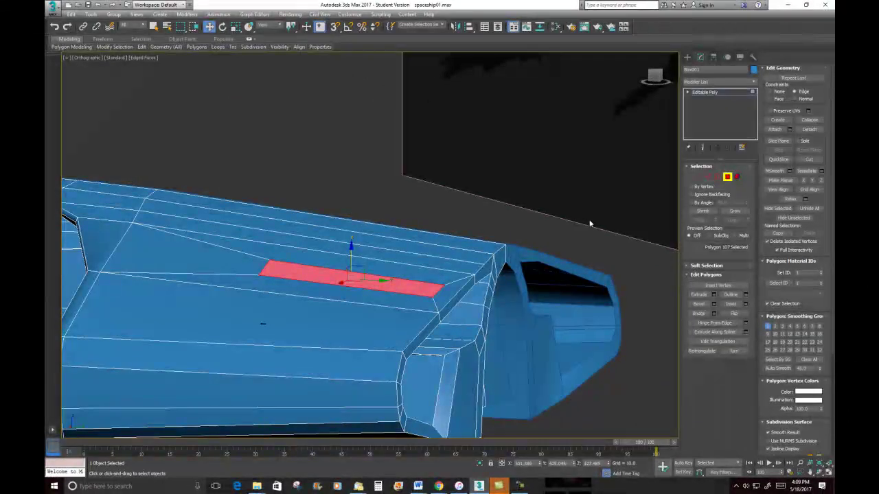
Raise the shortened inset polygon above the wing's upper surface along Z
alt+middle_drag(308, 274, 251, 268)
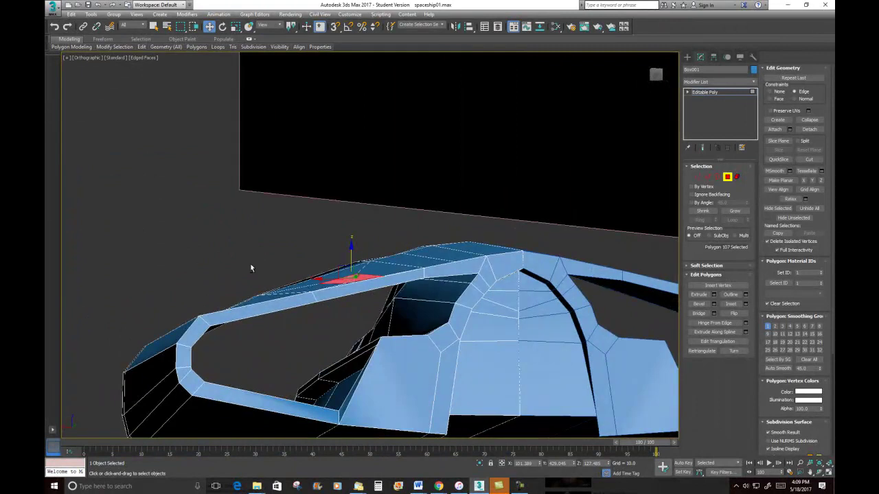
mouse_move(349, 252)
mouse_down()
mouse_move(348, 234)
mouse_move(349, 258)
mouse_up()
drag(350, 255, 351, 235)
alt+middle_drag(351, 235, 466, 301)
Lower the raised polygon's rear edge along Z toward the wing's rear border
click(708, 176)
click(361, 235)
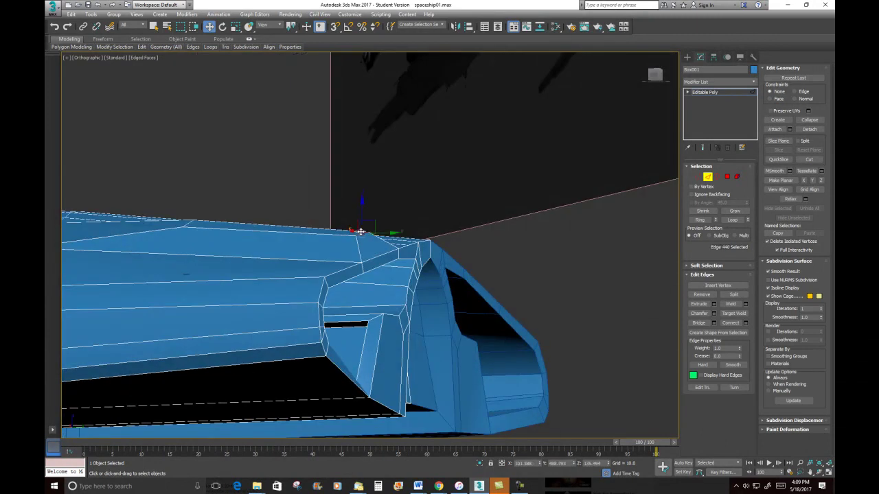
drag(364, 207, 362, 217)
alt+middle_drag(362, 217, 511, 279)
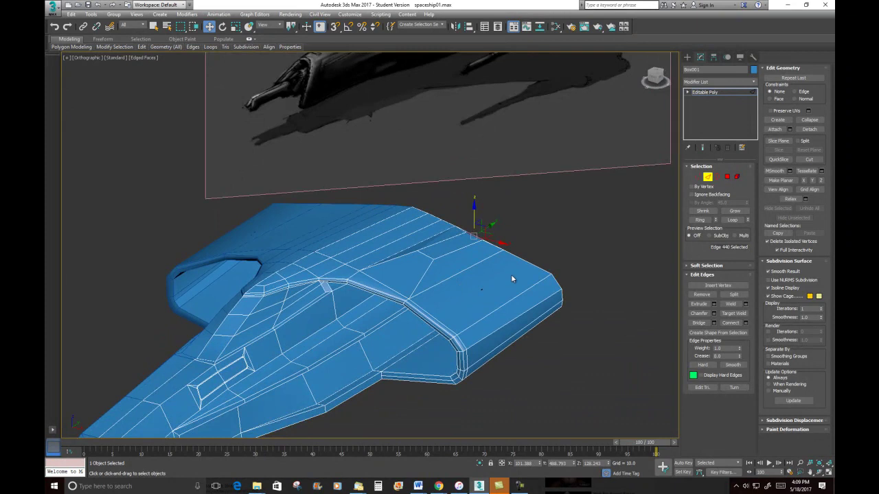
Inset the tapered polygon in front of the raised panel slightly inside its borders
click(728, 176)
click(393, 275)
right_click(387, 271)
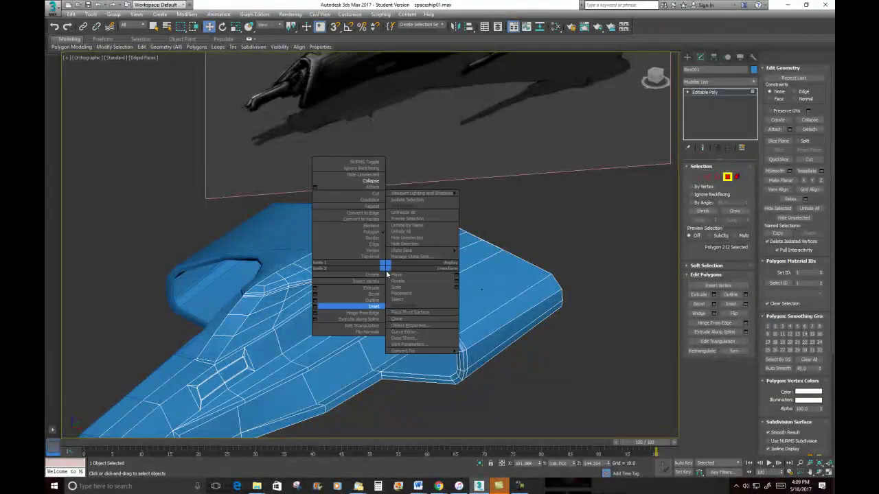
click(370, 306)
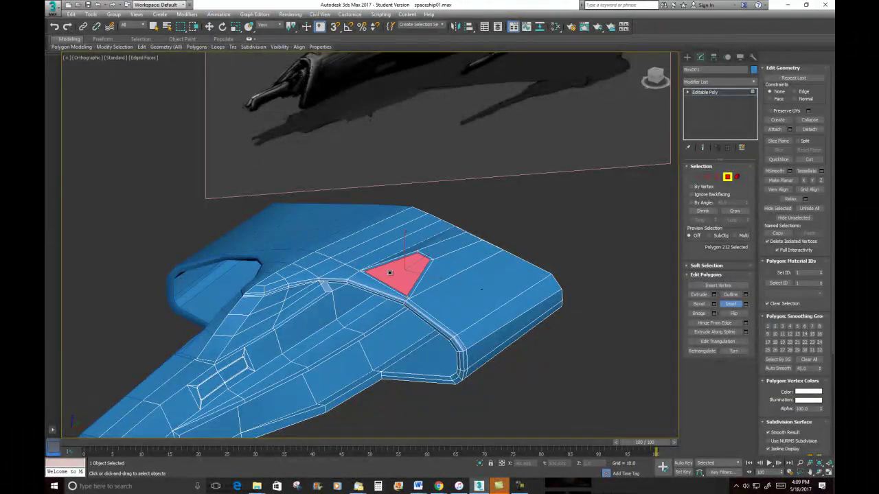
drag(387, 271, 388, 273)
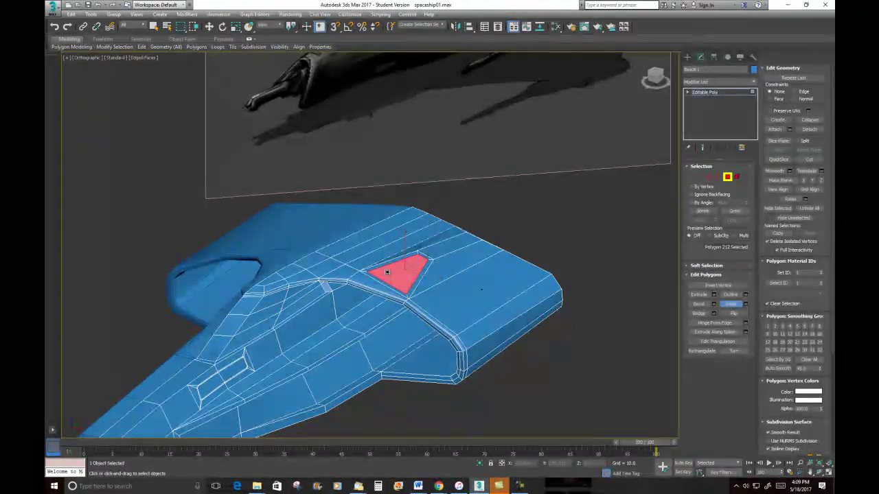
Extrude the inset tapered polygon slightly inward to form a shallow recess in the wing's top
mouse_move(387, 273)
alt+middle_down()
mouse_move(419, 296)
mouse_move(439, 255)
mouse_move(435, 282)
mouse_move(378, 366)
mouse_move(405, 370)
mouse_move(375, 378)
mouse_move(376, 309)
alt+middle_up()
scroll(435, 282, down, 3)
scroll(380, 368, up, 2)
scroll(330, 372, up, 2)
scroll(375, 309, up, 3)
key(w)
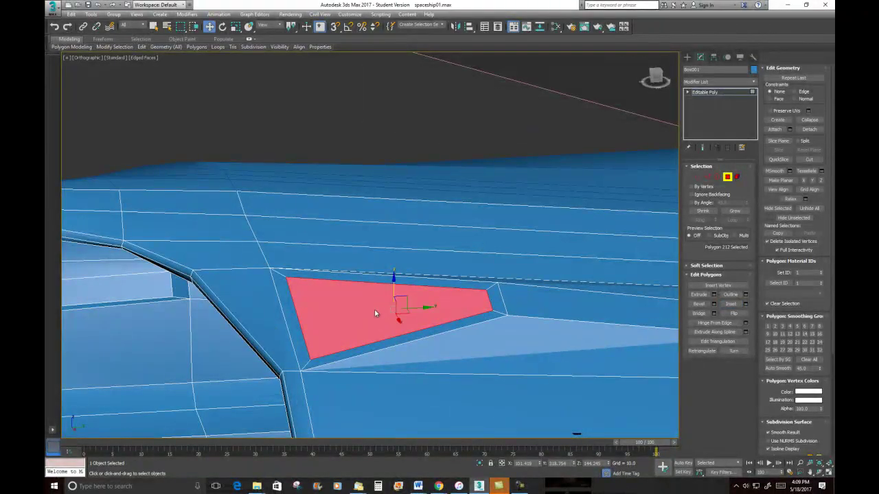
right_click(374, 313)
click(365, 324)
drag(371, 315, 370, 328)
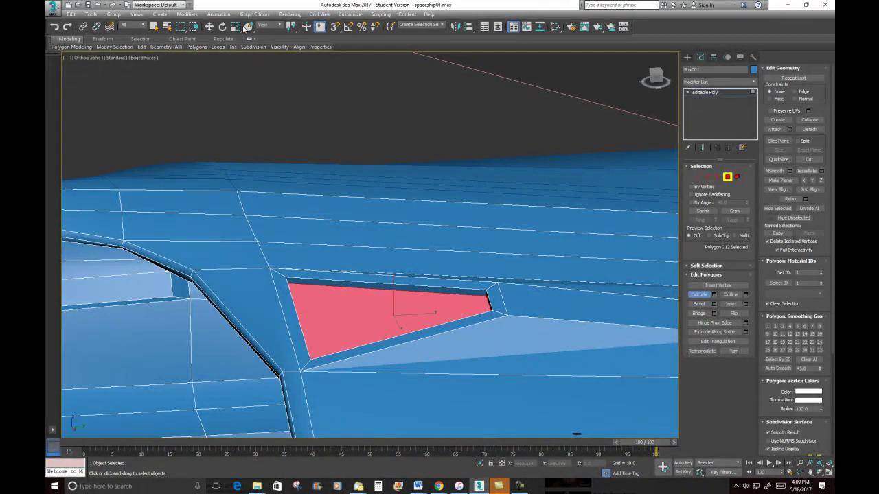
Scale the recess floor down along Y and shift it toward the rear of the recess
click(236, 26)
drag(356, 319, 360, 316)
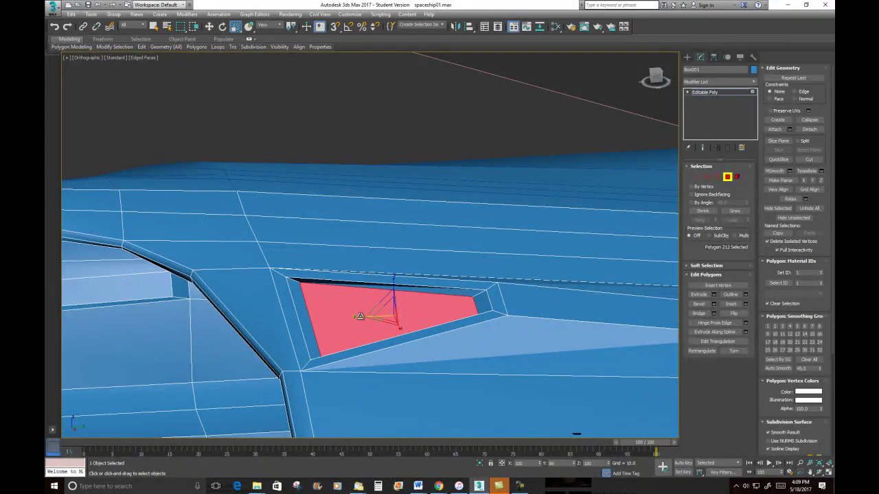
click(209, 26)
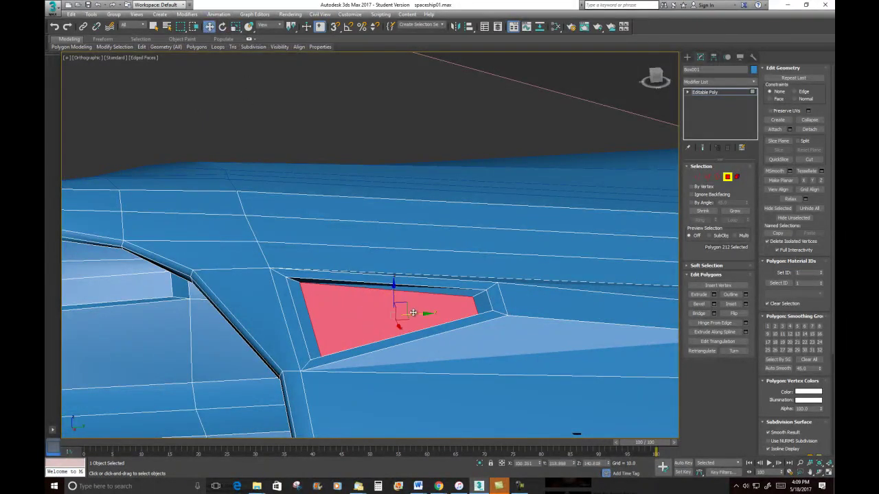
drag(419, 313, 432, 308)
alt+middle_drag(377, 289, 646, 174)
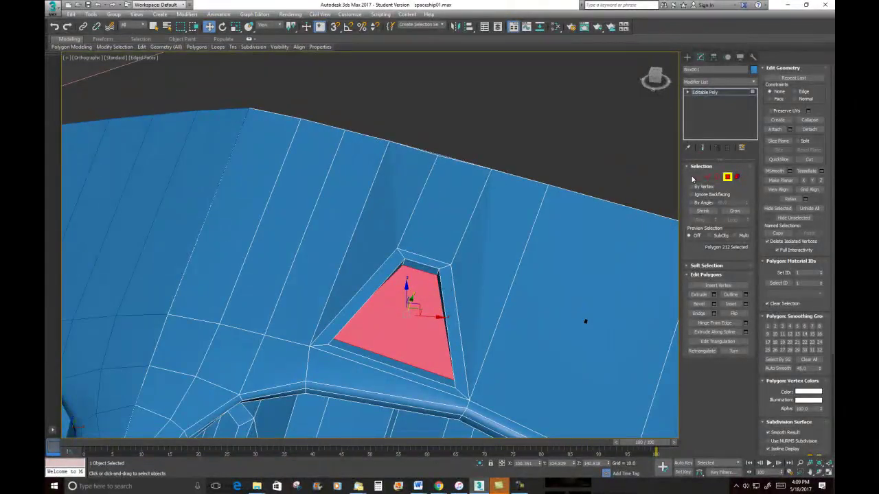
Remove the edge between the recess floor and its wide front wall
key(2)
click(365, 351)
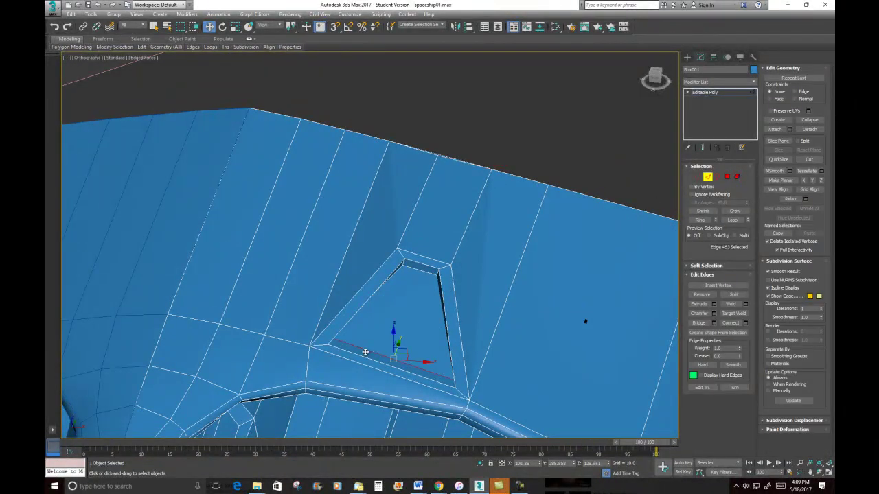
key(BackSpace)
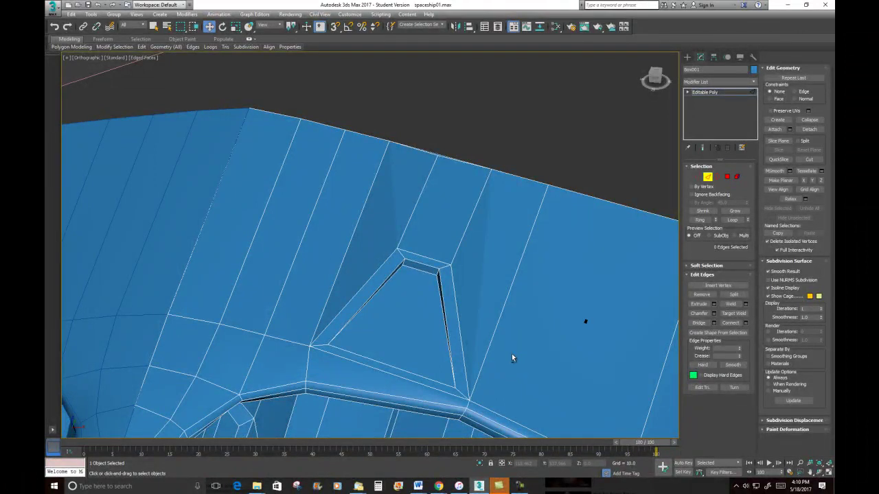
Lower the narrow rear edge of the recess floor slightly along Z to deepen the intake's back end
mouse_move(484, 305)
alt+middle_down()
mouse_move(383, 246)
mouse_move(406, 265)
mouse_move(471, 421)
alt+middle_up()
scroll(441, 377, up, 8)
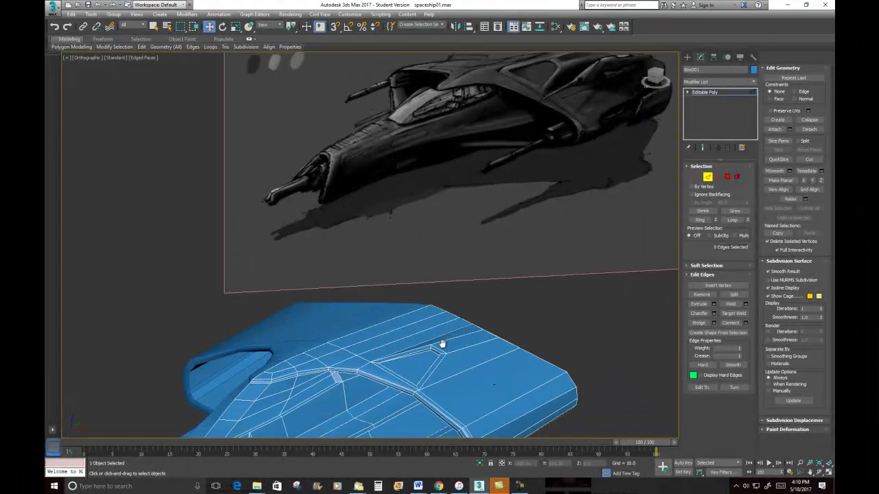
alt+middle_drag(414, 346, 404, 348)
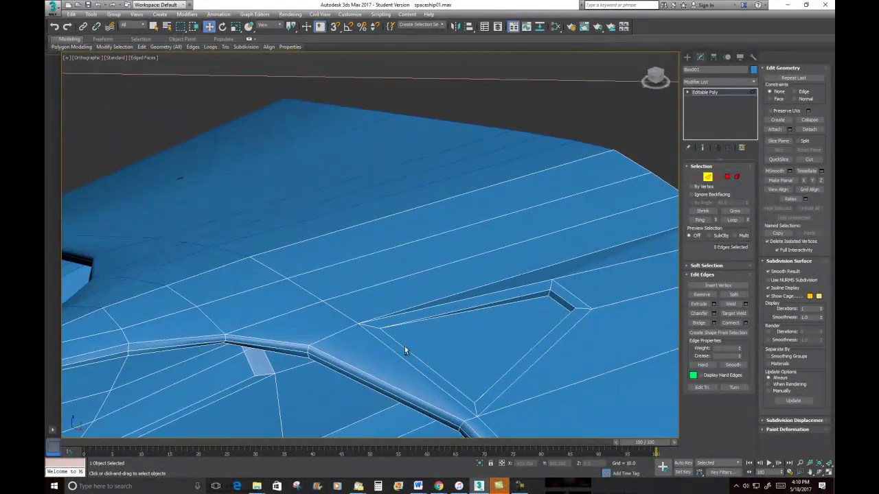
click(559, 306)
drag(560, 282, 560, 287)
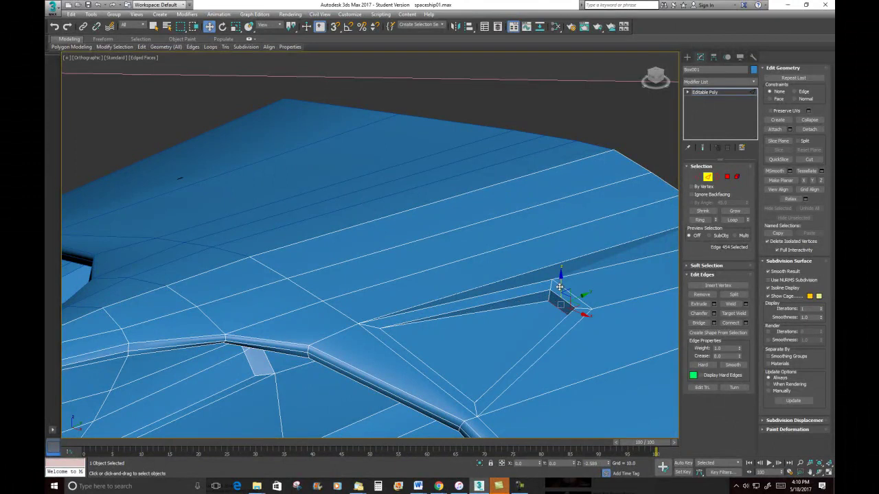
Compare the recessed wing panel and the overall hull shape with the concept sketch from several angles
scroll(512, 316, down, 5)
middle_drag(512, 316, 535, 257)
scroll(532, 255, up, 8)
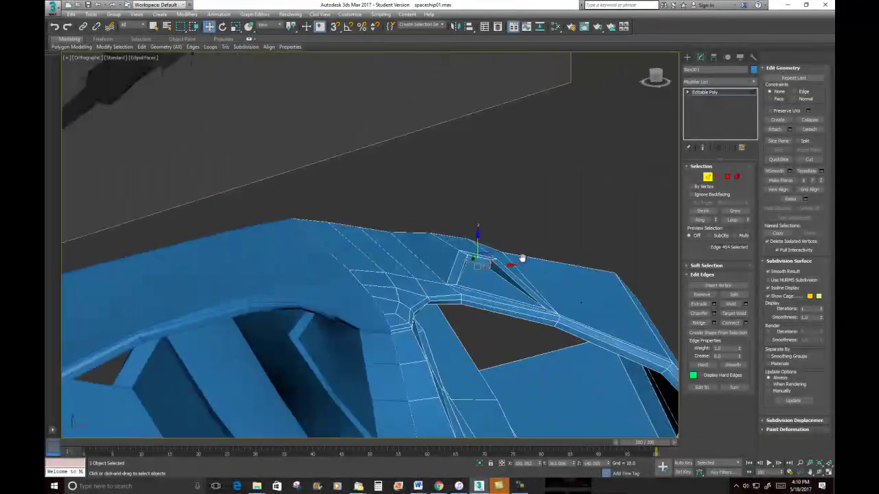
click(431, 263)
scroll(430, 254, down, 6)
alt+middle_drag(442, 281, 452, 315)
scroll(415, 321, down, 8)
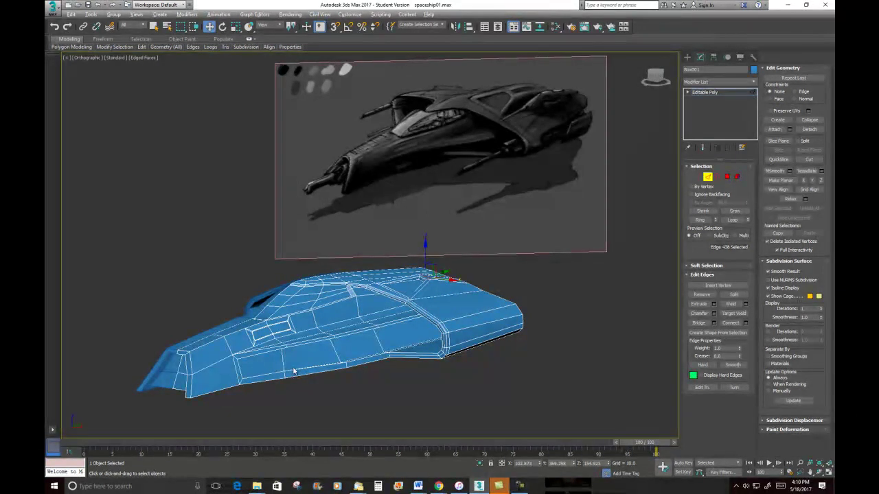
alt+middle_drag(296, 378, 320, 369)
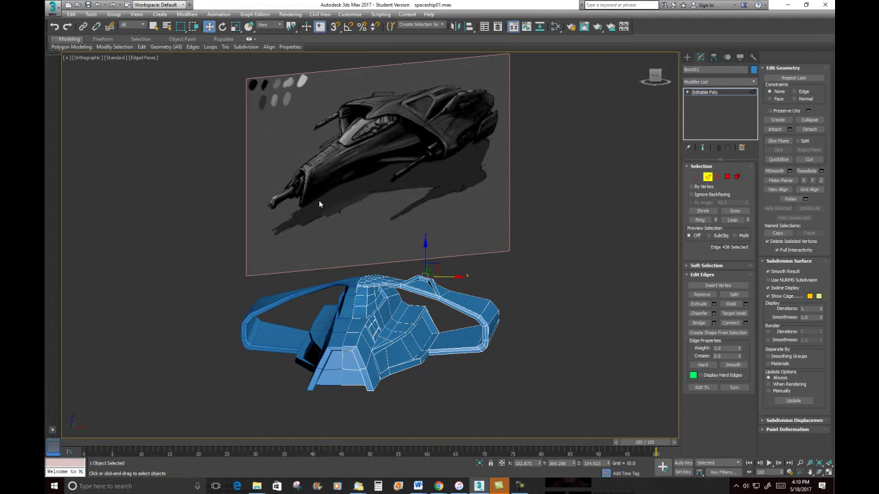
alt+middle_drag(492, 232, 474, 280)
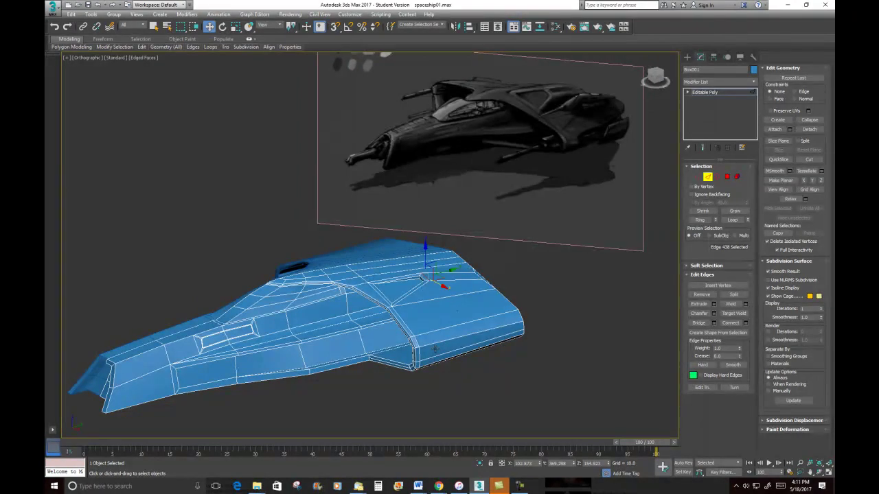
alt+middle_drag(460, 350, 445, 336)
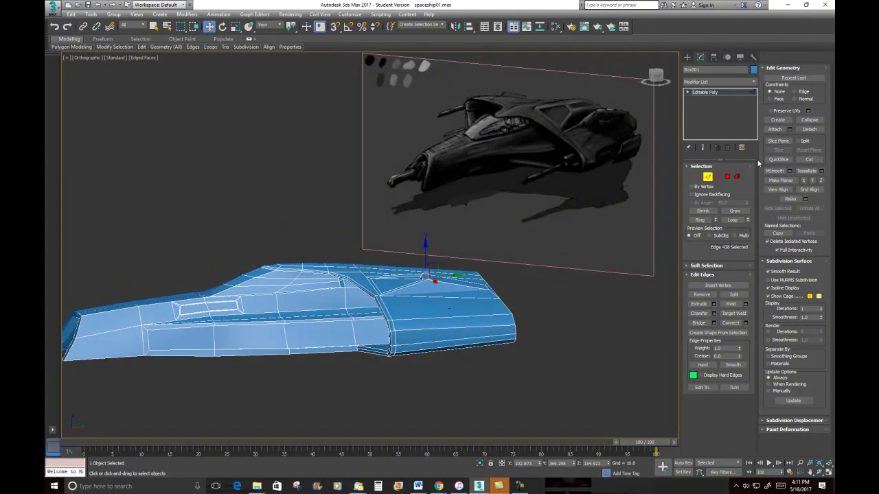
Connect the five lengthwise edges on the wing's outer side with a new crosswise edge slid toward the front of the wing
click(419, 318)
ctrl+click(415, 332)
alt+middle_drag(416, 334, 412, 333)
ctrl+click(414, 333)
ctrl+click(414, 337)
ctrl+click(412, 341)
right_click(420, 253)
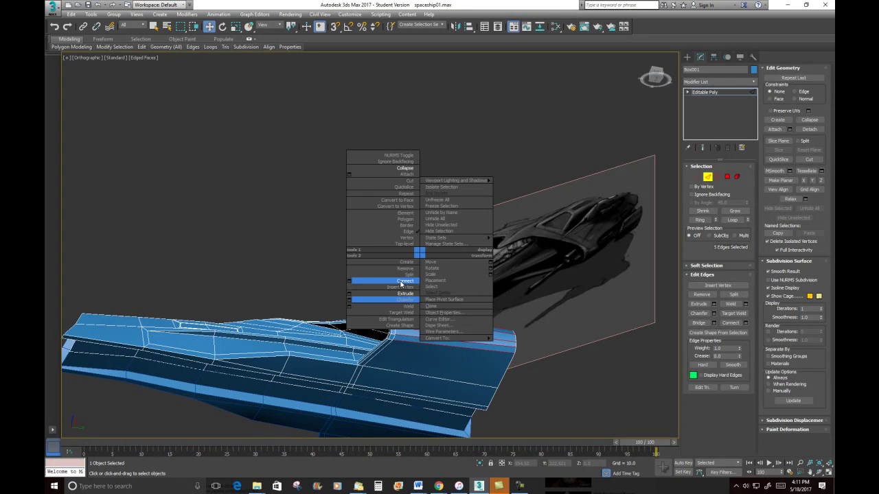
click(350, 282)
alt+middle_drag(385, 285, 388, 289)
drag(376, 274, 377, 249)
drag(370, 165, 369, 159)
click(375, 284)
Set the movement constraint to Edge and slide the new crosswise edge's top and bottom vertices rearward along Y
alt+middle_drag(377, 283, 494, 336)
click(712, 177)
alt+middle_drag(445, 272, 433, 298)
click(409, 281)
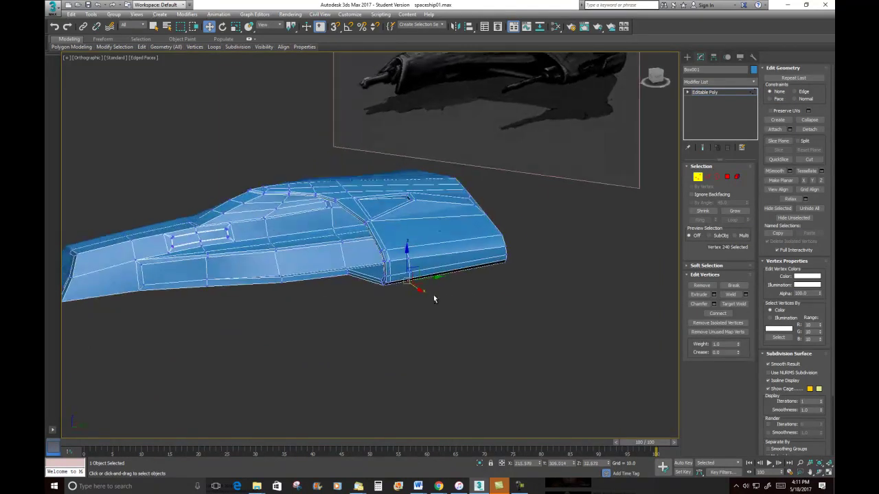
scroll(393, 230, up, 3)
ctrl+click(420, 271)
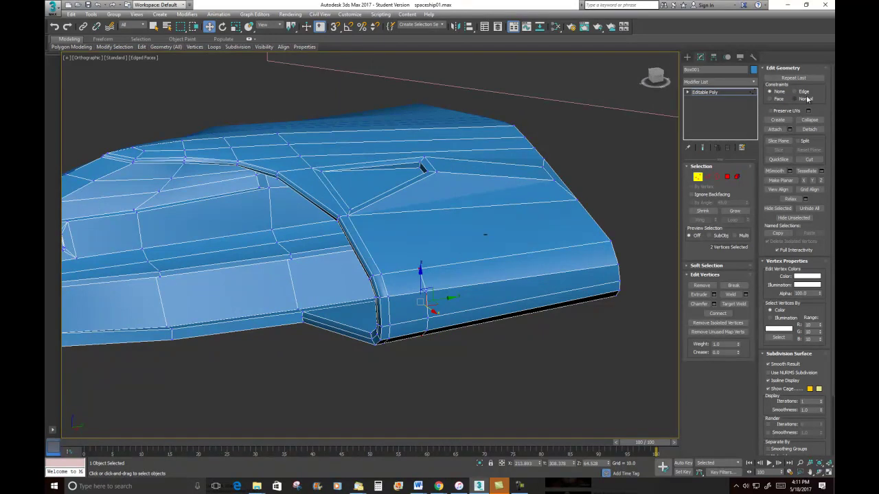
drag(445, 299, 472, 293)
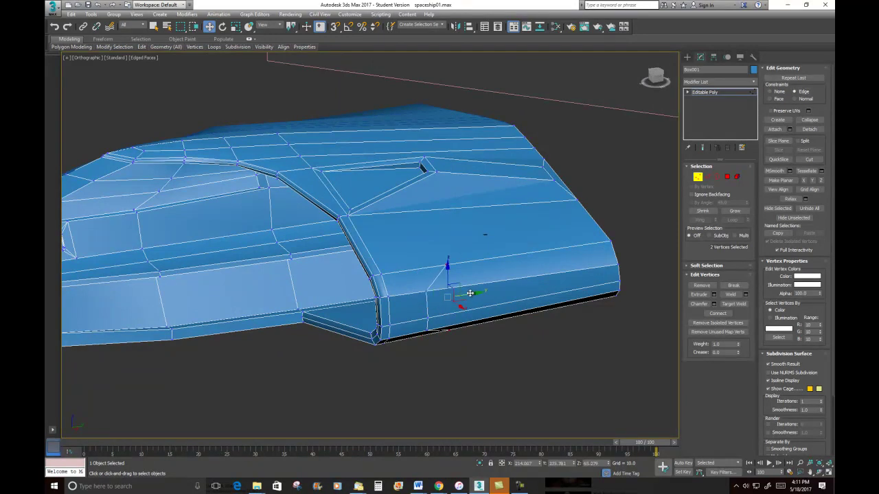
Compare the wing's reshaped outer side with the concept sketch from the side and the front
scroll(471, 293, down, 5)
scroll(471, 293, up, 4)
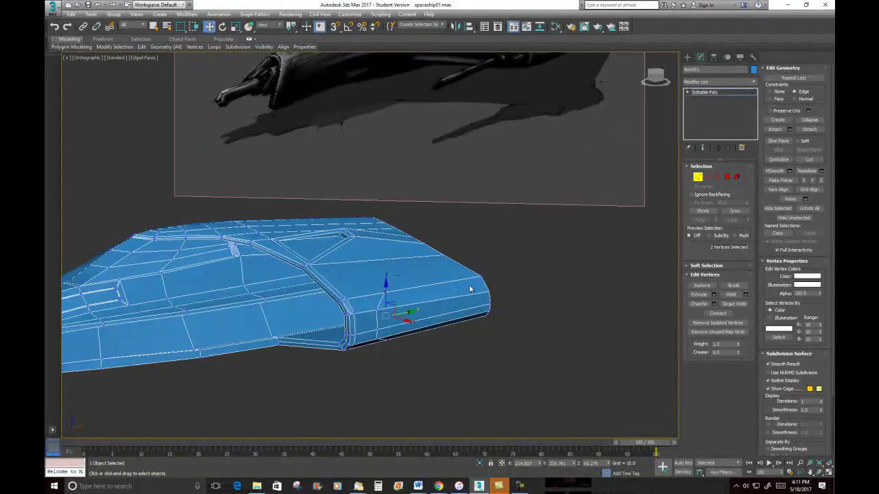
scroll(468, 290, down, 2)
alt+middle_drag(469, 293, 481, 279)
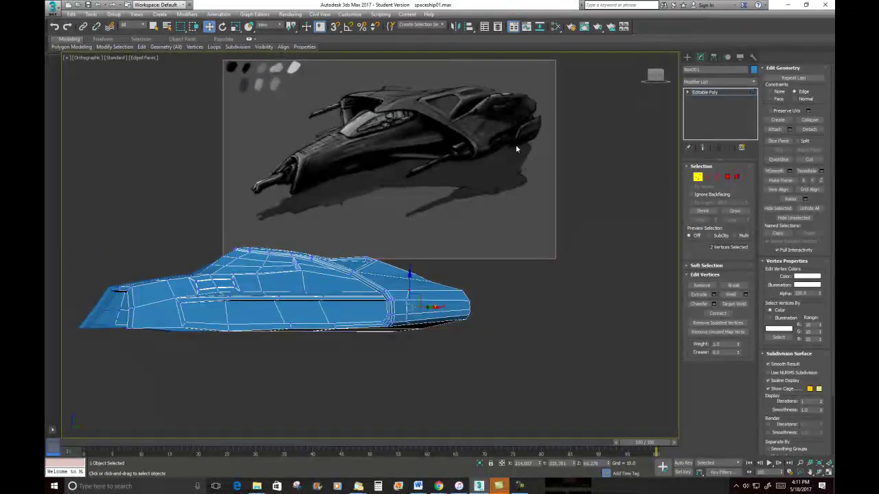
alt+middle_drag(494, 245, 568, 279)
scroll(466, 312, up, 2)
scroll(466, 311, down, 3)
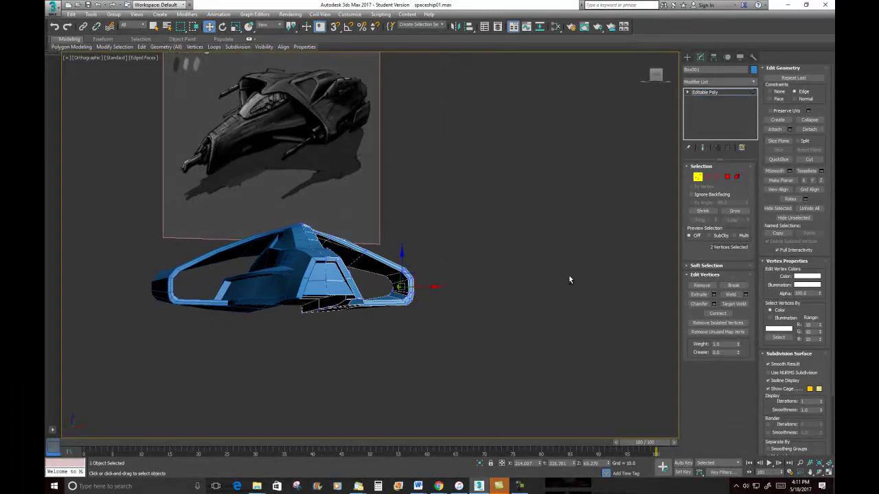
Shift the outermost edge of the wing's rear opening inward along X and adjust the vertex below it to follow
scroll(356, 272, up, 5)
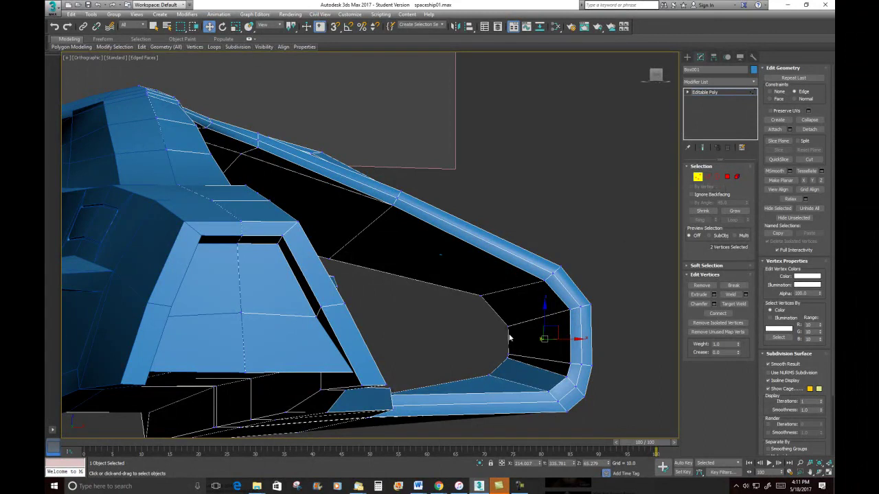
click(710, 177)
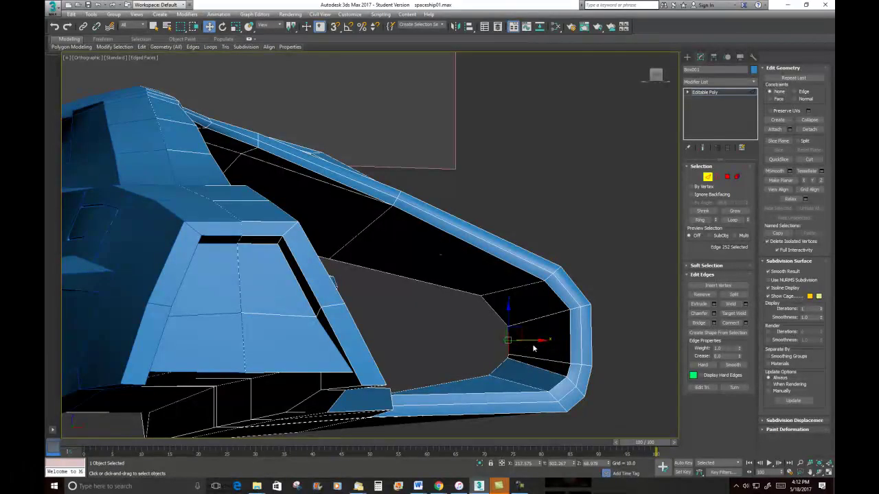
drag(535, 342, 523, 357)
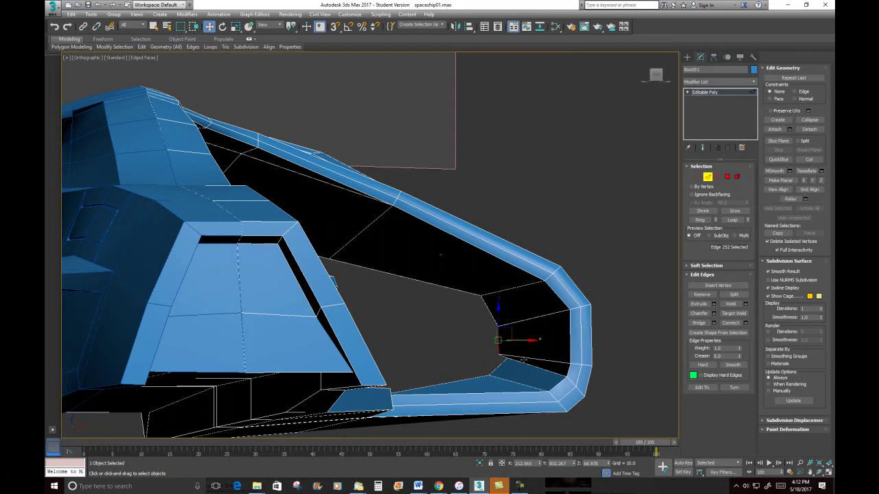
click(698, 177)
click(505, 358)
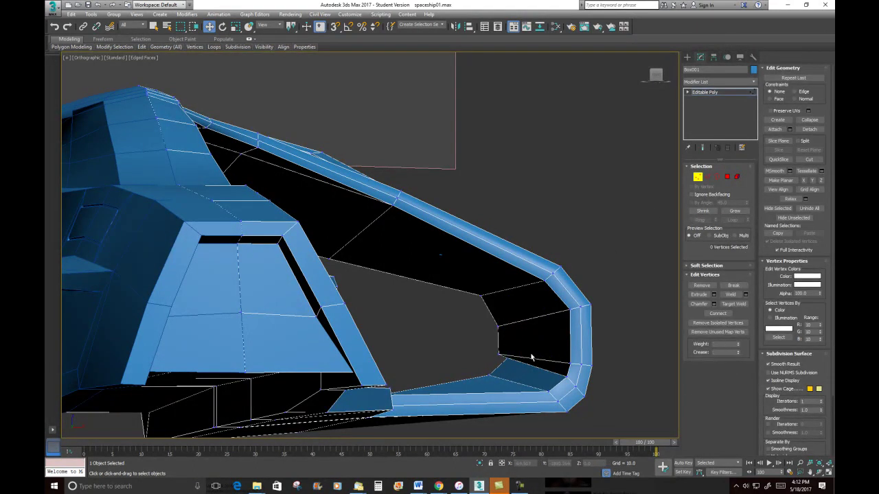
drag(532, 359, 502, 337)
drag(527, 366, 521, 364)
Inset the four polygons on the wing's outer side behind the new crosswise edge as one narrow-bordered panel
scroll(531, 306, down, 5)
alt+middle_drag(531, 307, 412, 332)
scroll(431, 321, up, 4)
scroll(441, 335, down, 4)
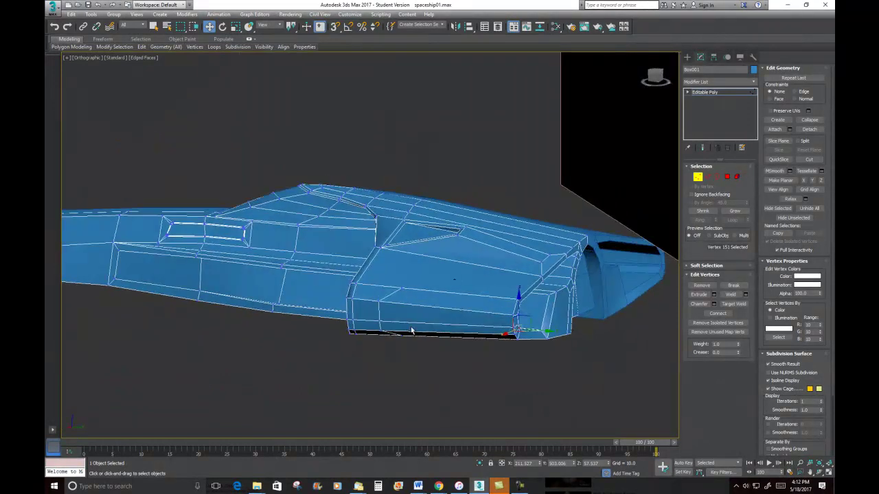
alt+middle_drag(623, 270, 572, 250)
scroll(529, 292, up, 4)
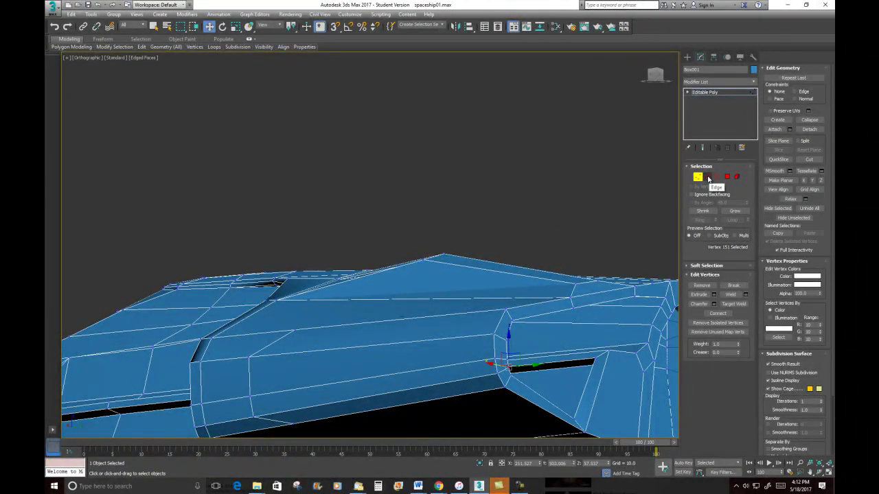
click(727, 176)
click(373, 336)
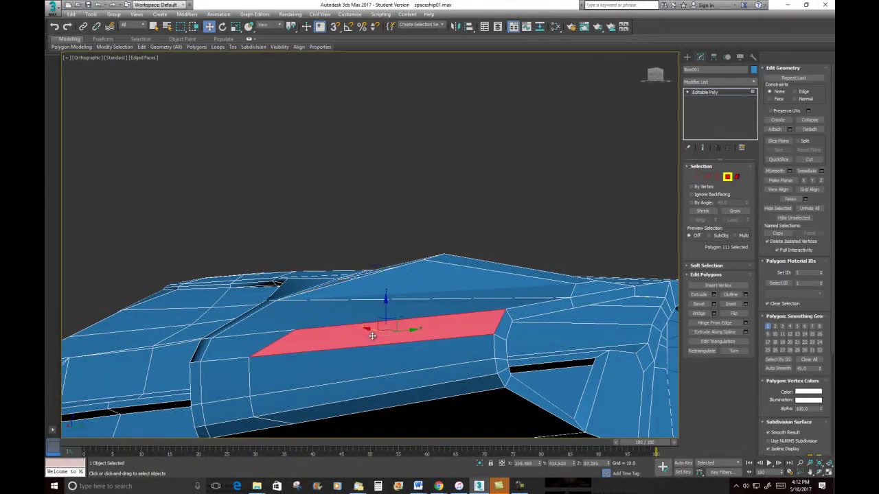
ctrl+click(355, 372)
ctrl+click(355, 389)
ctrl+click(354, 399)
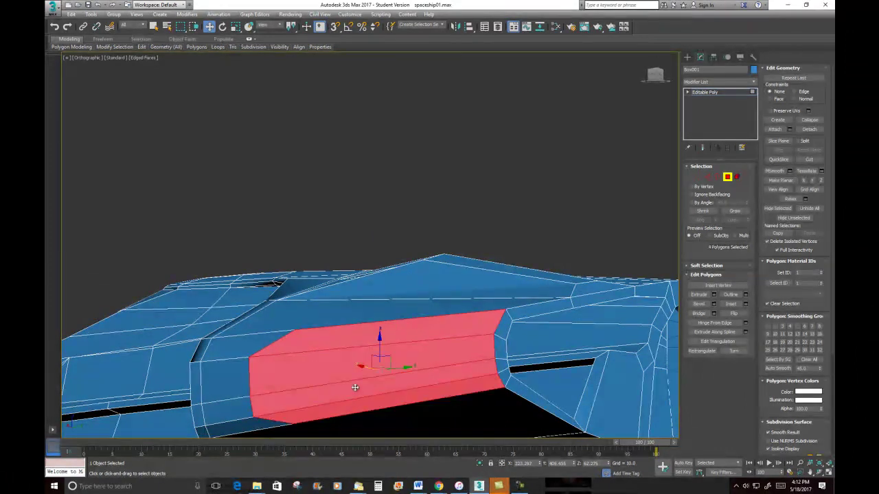
right_click(355, 389)
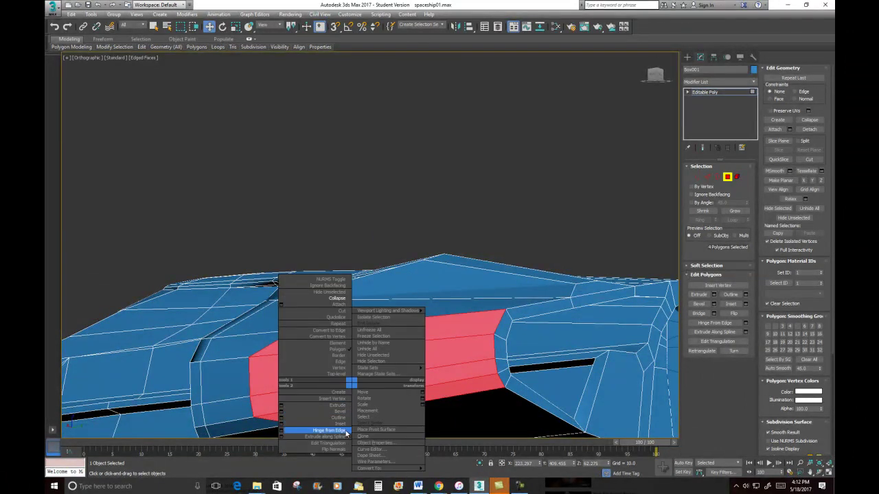
click(338, 424)
drag(355, 391, 353, 383)
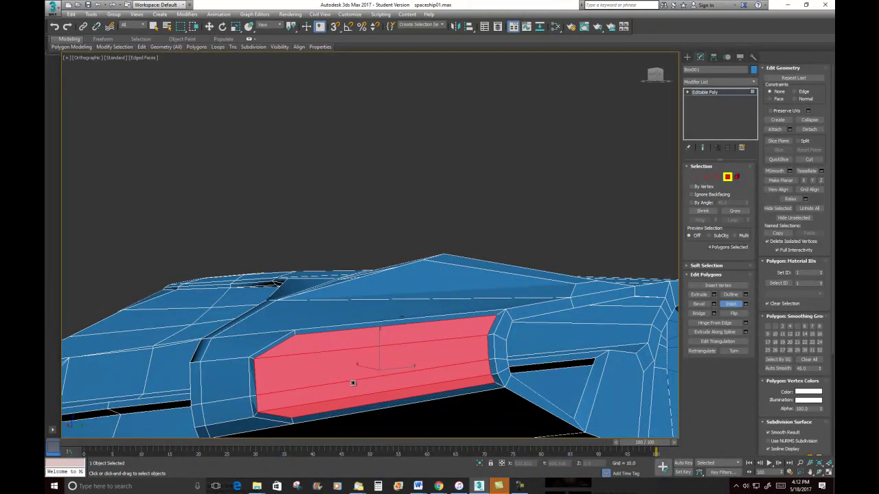
Push the inset panel's angled front edges inward along X to sink the front end of the panel
alt+middle_drag(353, 383, 345, 394)
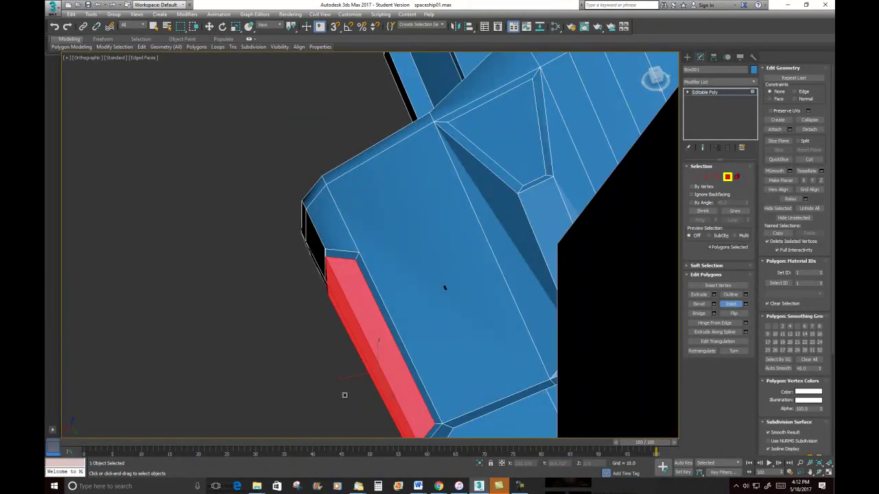
scroll(368, 263, up, 3)
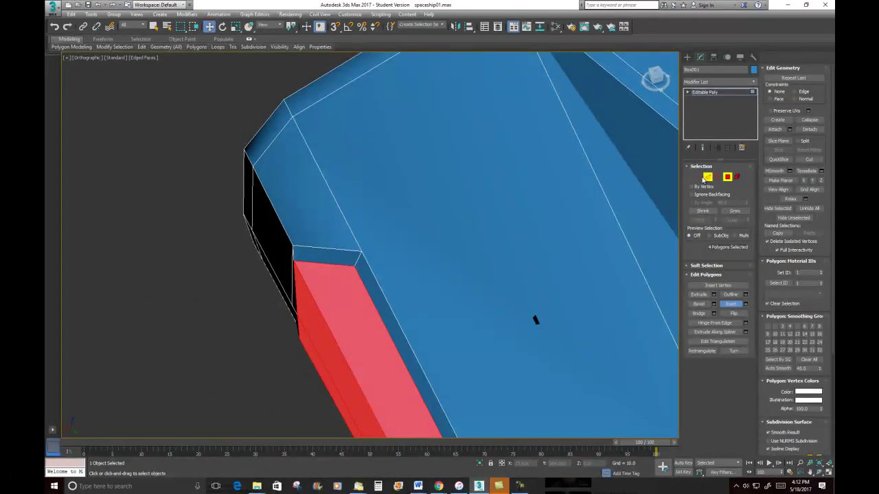
click(708, 177)
click(335, 264)
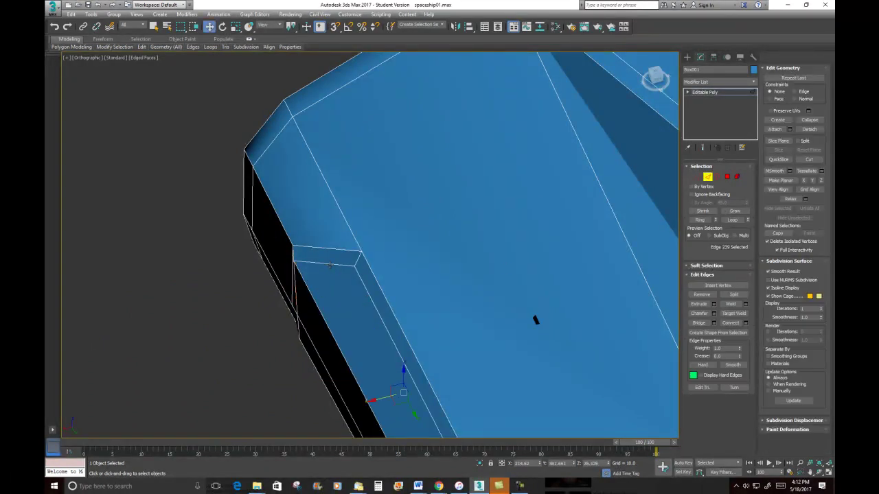
click(330, 264)
alt+middle_drag(329, 264, 346, 290)
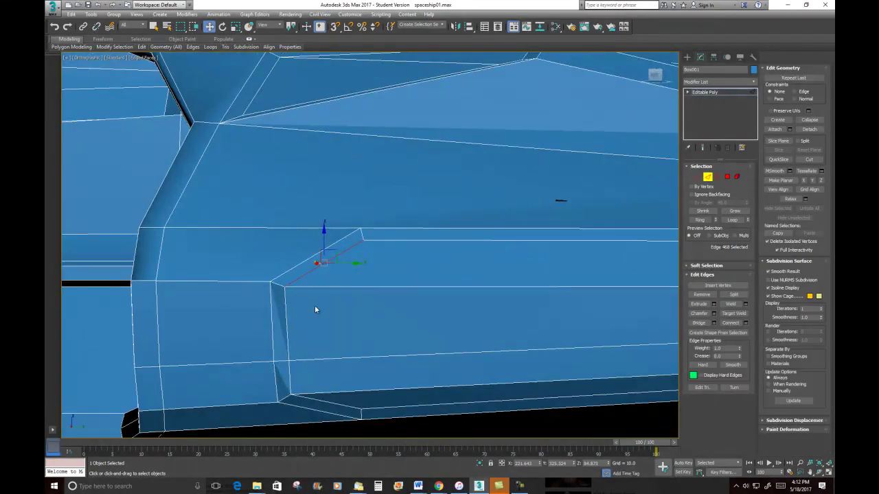
ctrl+click(287, 317)
ctrl+click(291, 377)
ctrl+click(308, 398)
alt+middle_drag(308, 397, 339, 346)
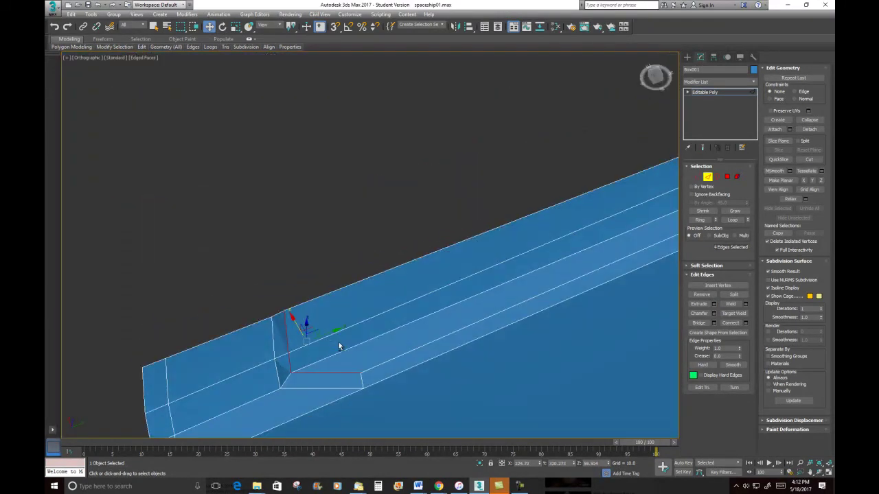
key(ctrl+z)
drag(290, 313, 298, 325)
alt+middle_drag(298, 325, 429, 339)
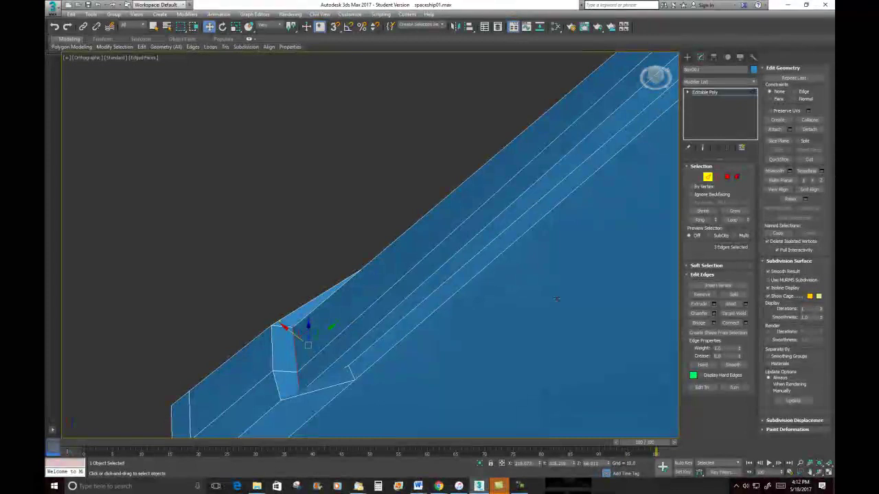
Move the inset panel's lower front corner vertex inward along X to line up with the sunken front edges
click(697, 176)
click(349, 365)
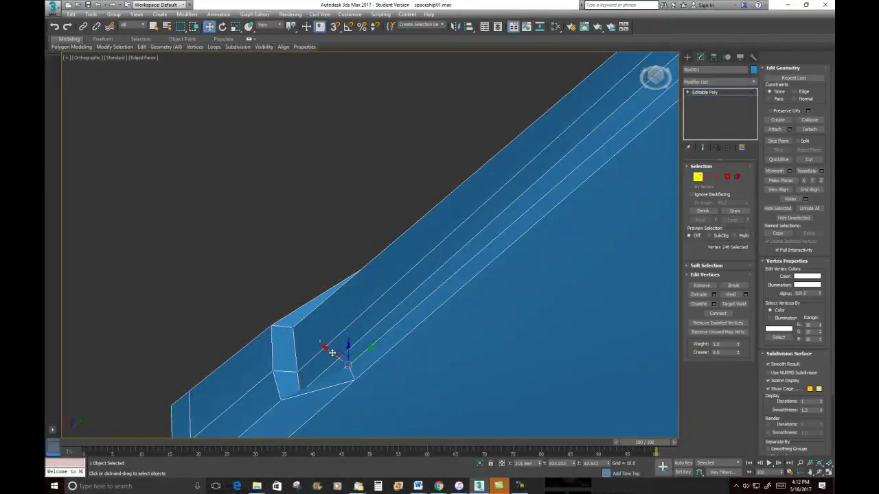
alt+middle_drag(362, 308, 357, 338)
scroll(442, 364, down, 3)
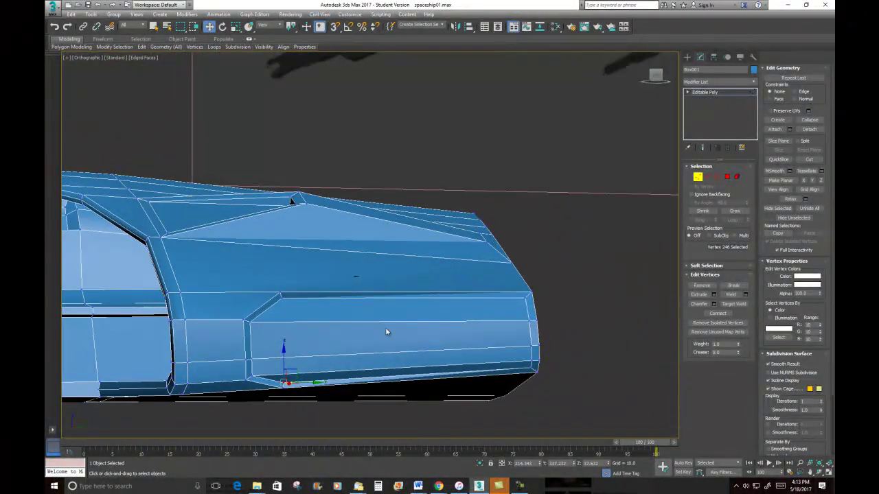
Remove the crosswise edges running between the inset panel's rear border and the inner edge of the wing's rear rim
scroll(467, 310, up, 1)
scroll(370, 290, up, 1)
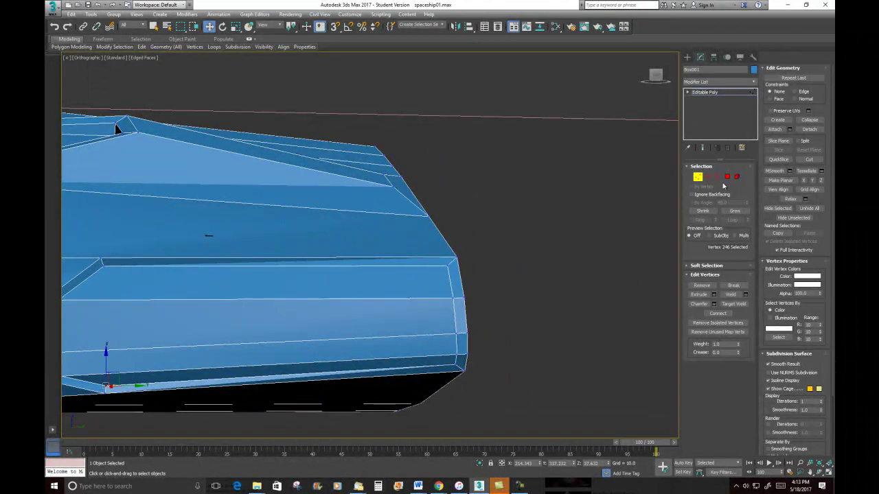
scroll(403, 315, down, 3)
middle_drag(403, 316, 298, 297)
scroll(298, 297, up, 1)
scroll(334, 290, up, 5)
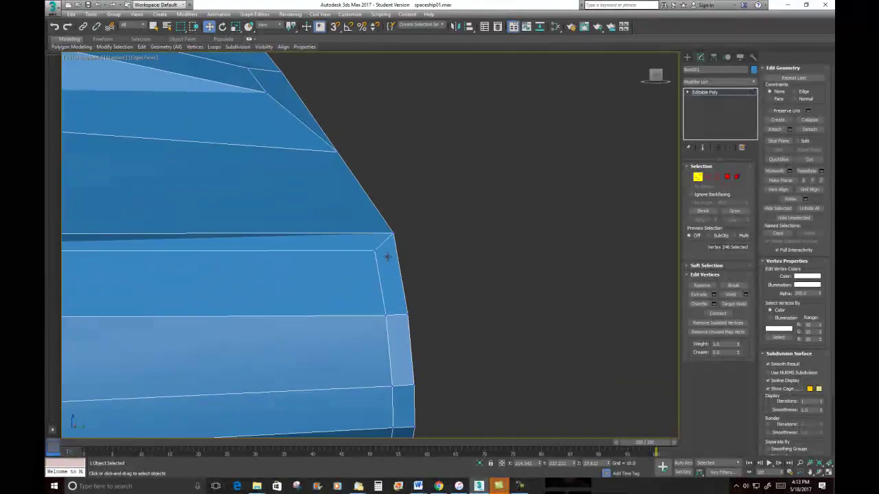
alt+middle_drag(403, 276, 392, 284)
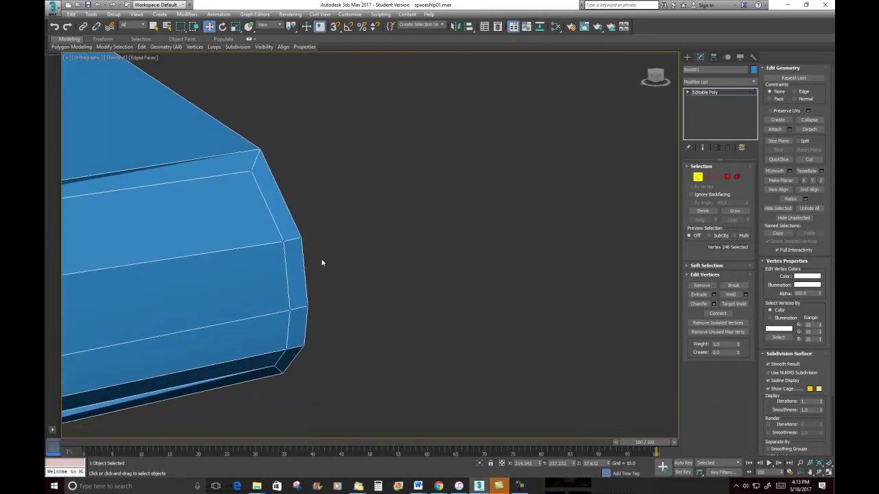
alt+middle_drag(322, 260, 280, 246)
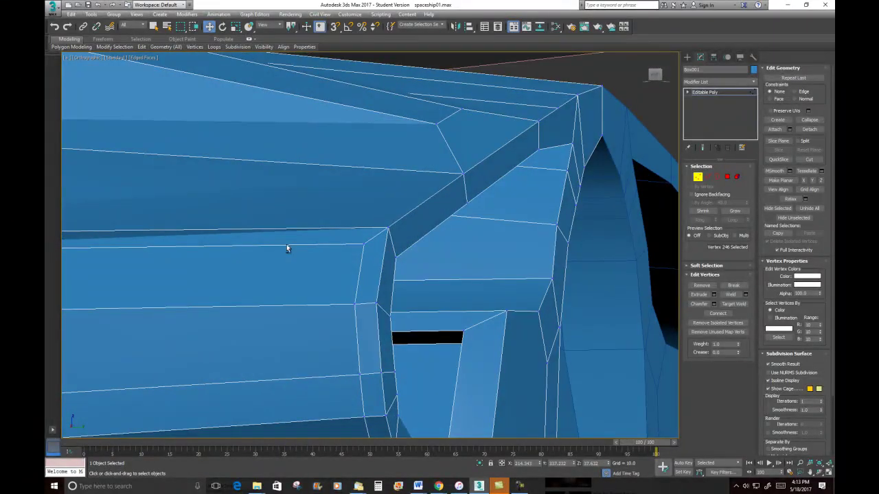
click(708, 177)
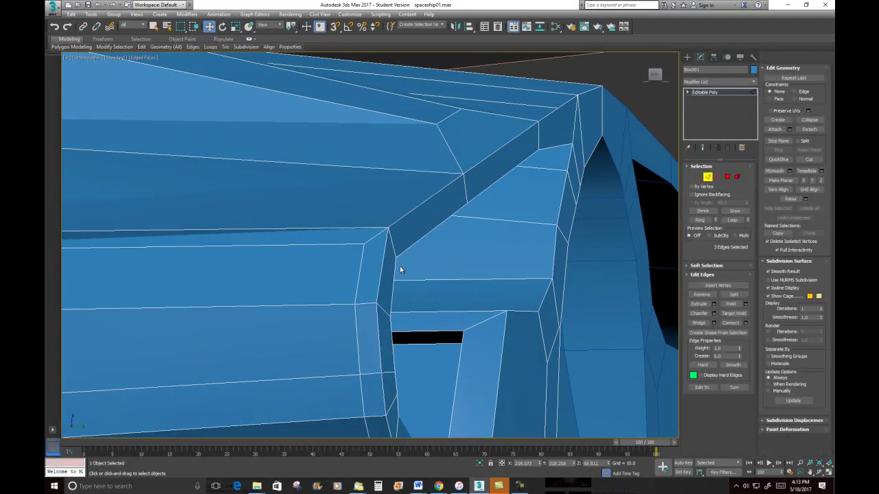
click(380, 274)
ctrl+click(376, 327)
alt+middle_drag(376, 327, 399, 284)
ctrl+click(405, 293)
ctrl+click(410, 321)
click(573, 350)
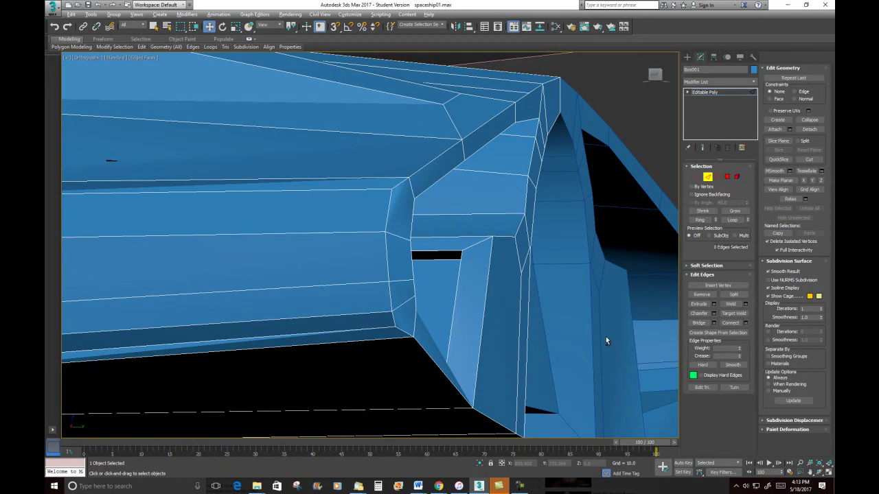
Connect the inset panel's upper rear corner vertex to the nearby inner vertex of the wing's rear rim
alt+middle_drag(525, 342, 364, 251)
click(699, 176)
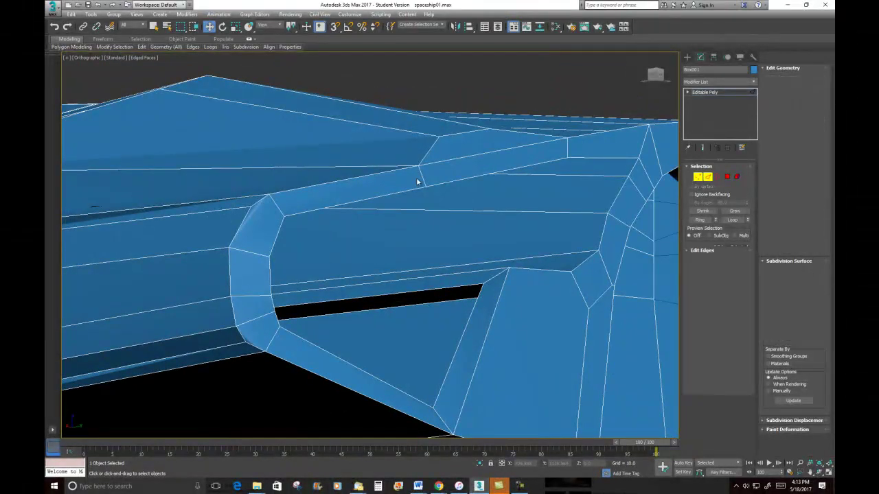
click(252, 206)
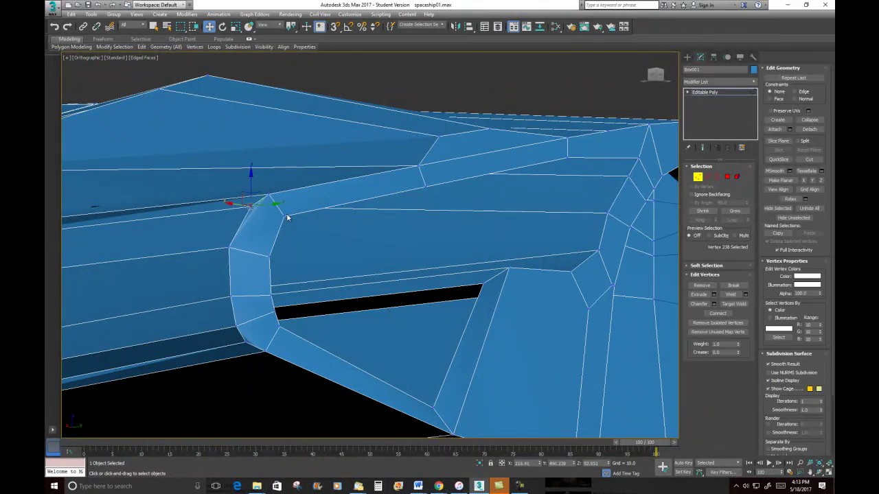
ctrl+click(284, 217)
right_click(272, 266)
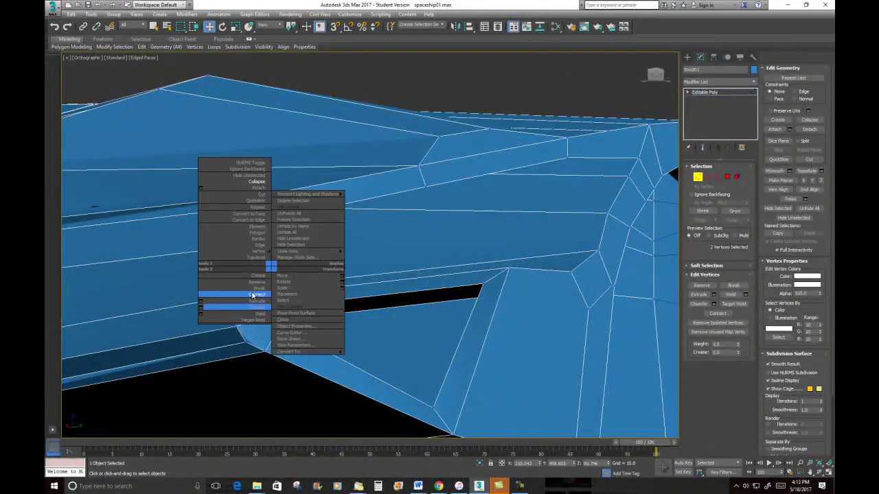
click(257, 299)
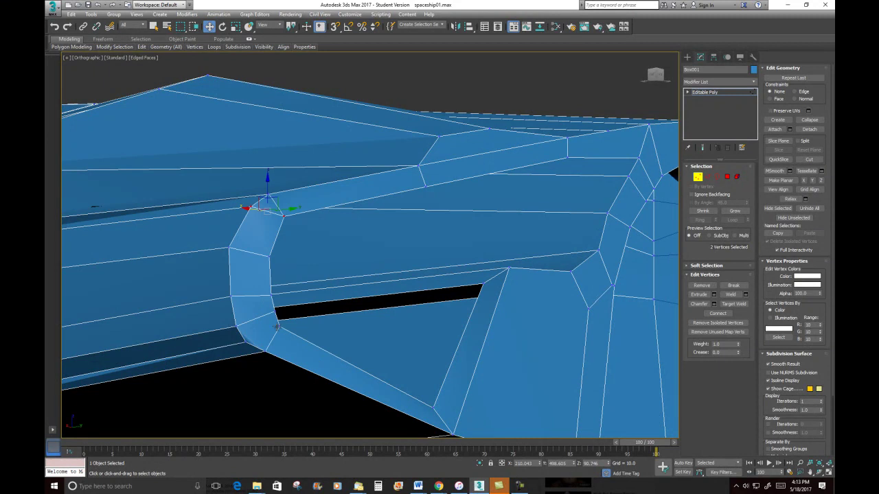
Connect the inset panel's lower rear corner vertex to the nearby vertex on the wing's rear rim
click(279, 326)
ctrl+click(249, 345)
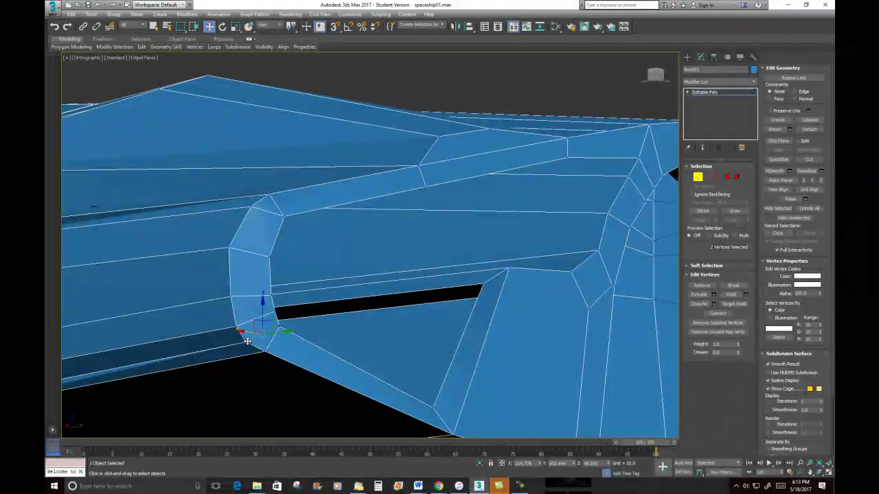
right_click(317, 267)
click(313, 302)
Inspect the inset panel's front end and select the two vertices at its lower front corner
scroll(311, 256, down, 8)
scroll(381, 273, down, 1)
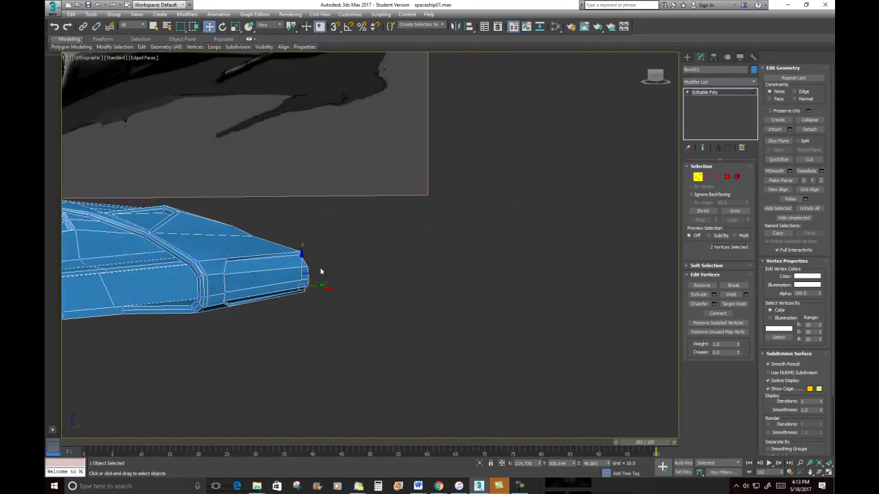
middle_drag(286, 281, 444, 328)
click(559, 337)
alt+middle_drag(559, 337, 489, 354)
scroll(488, 354, up, 5)
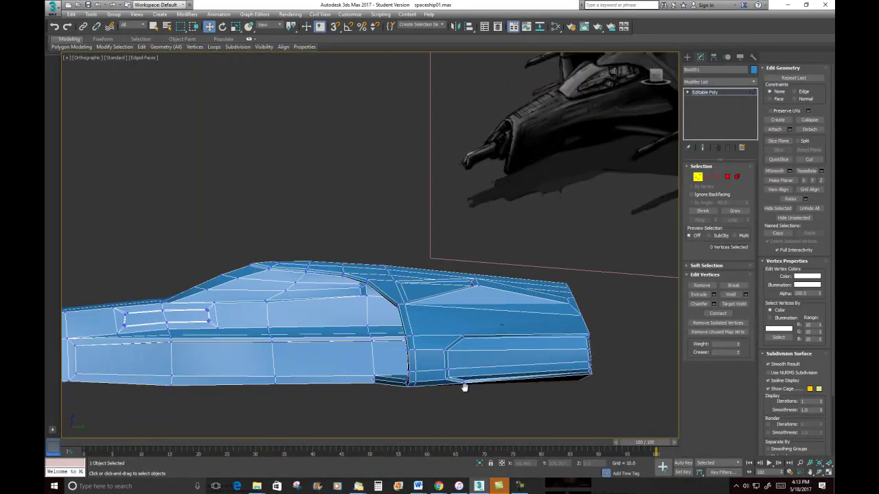
click(418, 353)
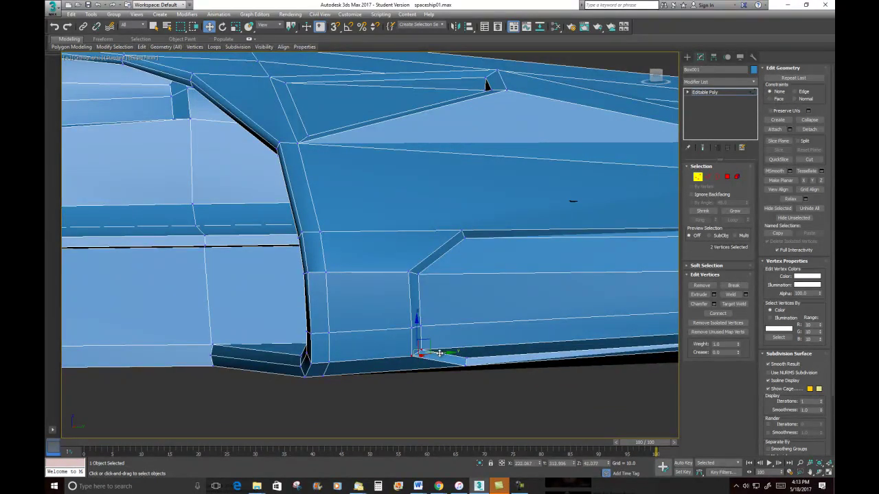
Compare the whole spaceship with the concept sketch from a front three-quarter view and leave vertex editing
scroll(466, 281, down, 3)
scroll(466, 282, down, 3)
alt+middle_drag(466, 293, 576, 177)
click(465, 262)
scroll(447, 309, down, 3)
scroll(446, 309, down, 4)
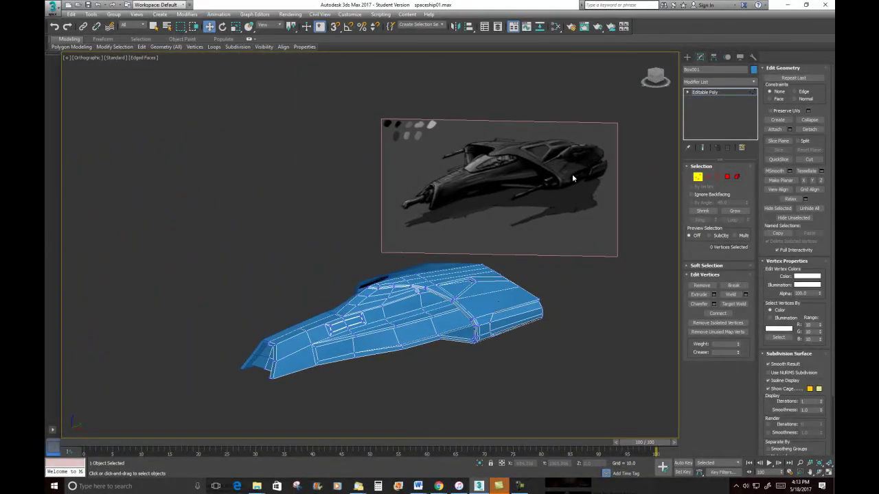
alt+middle_drag(544, 317, 536, 320)
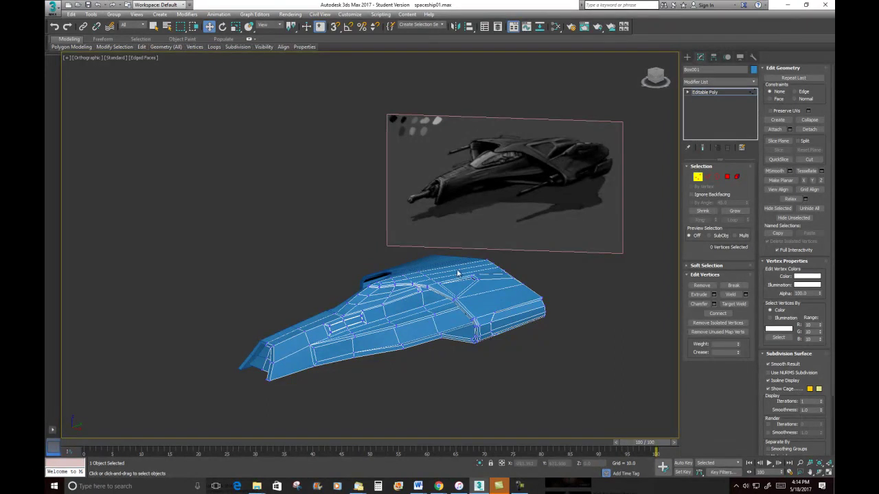
mouse_move(453, 299)
alt+middle_down()
mouse_move(510, 282)
mouse_move(458, 287)
mouse_move(426, 350)
mouse_move(430, 301)
mouse_move(469, 294)
alt+middle_up()
click(697, 176)
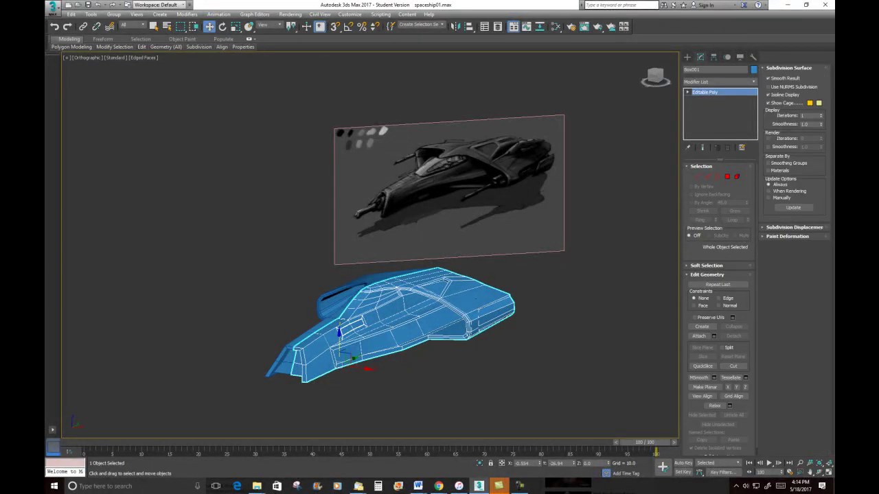